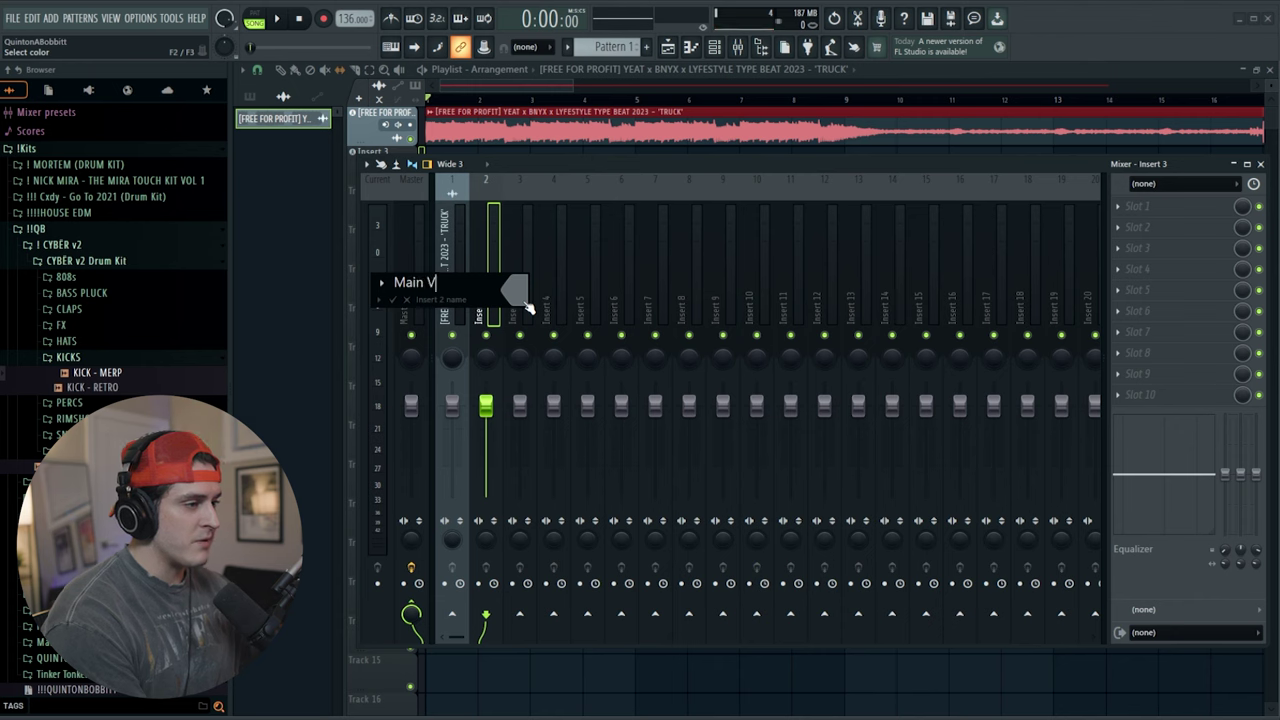
- Name mixer insert 2 "Main Vocals" and colour it red (#9F3835)
left_click(512, 282)
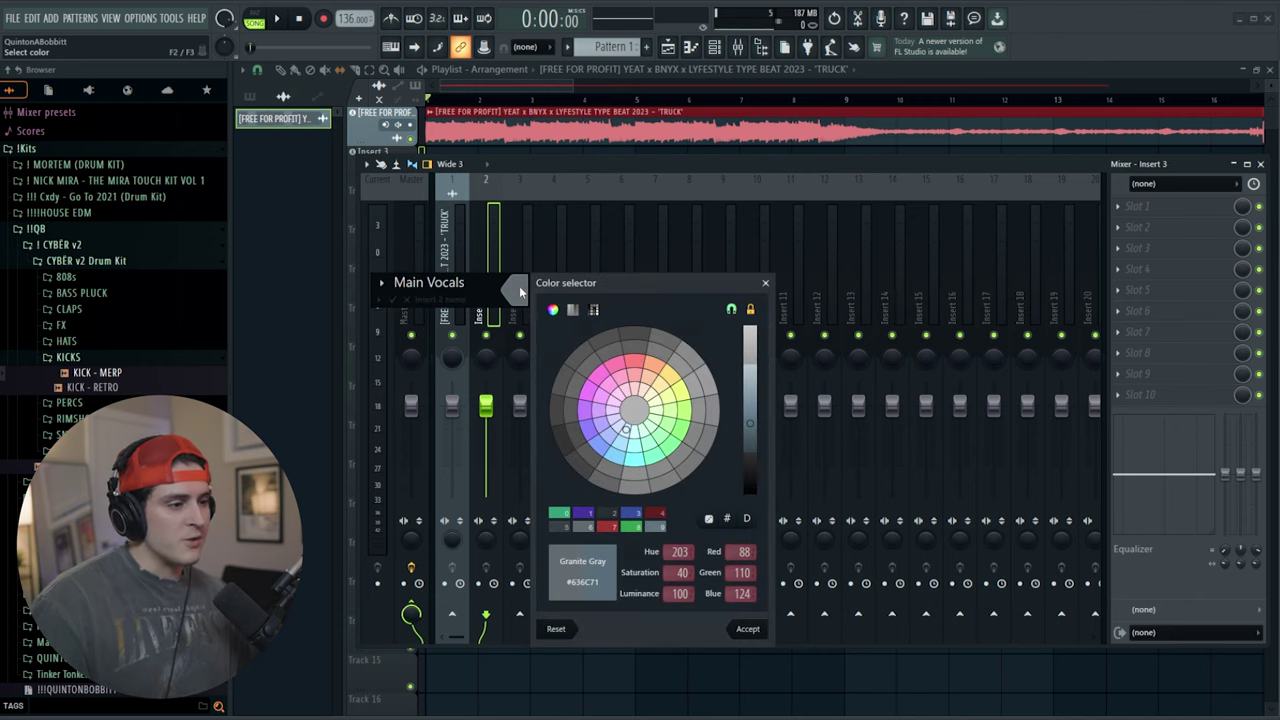
left_click(640, 365)
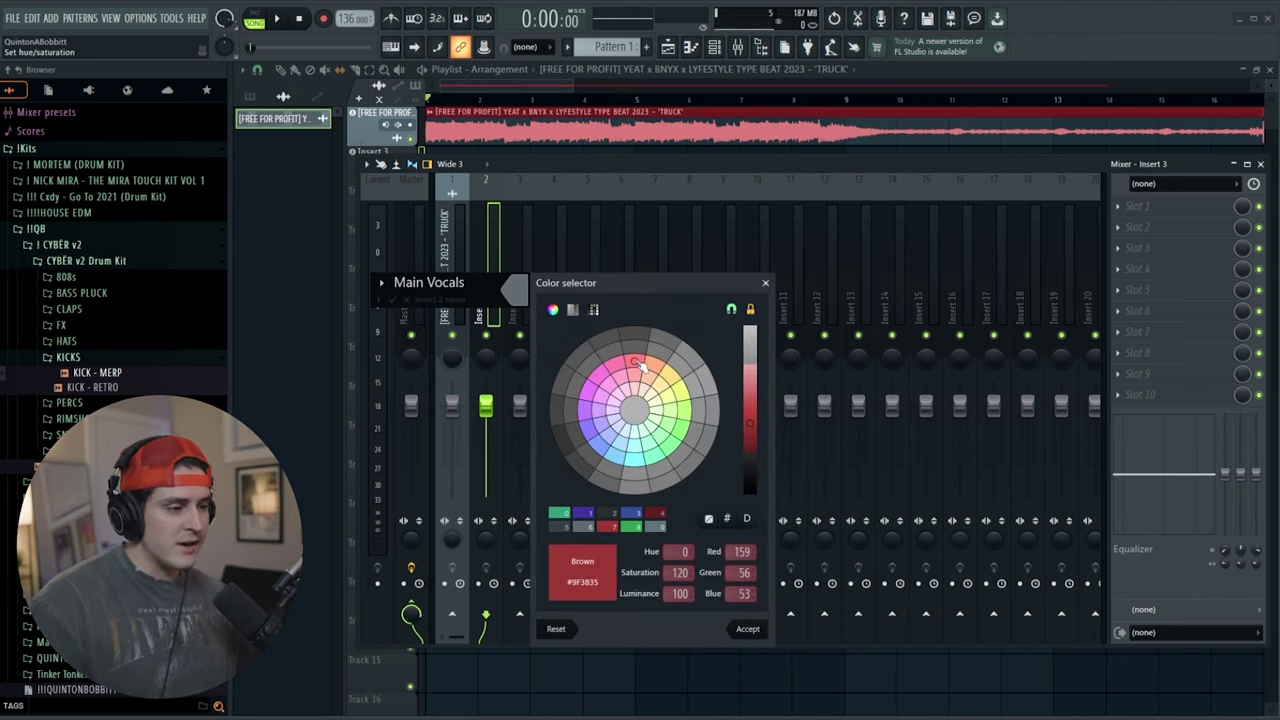
left_click(748, 629)
key("Return")
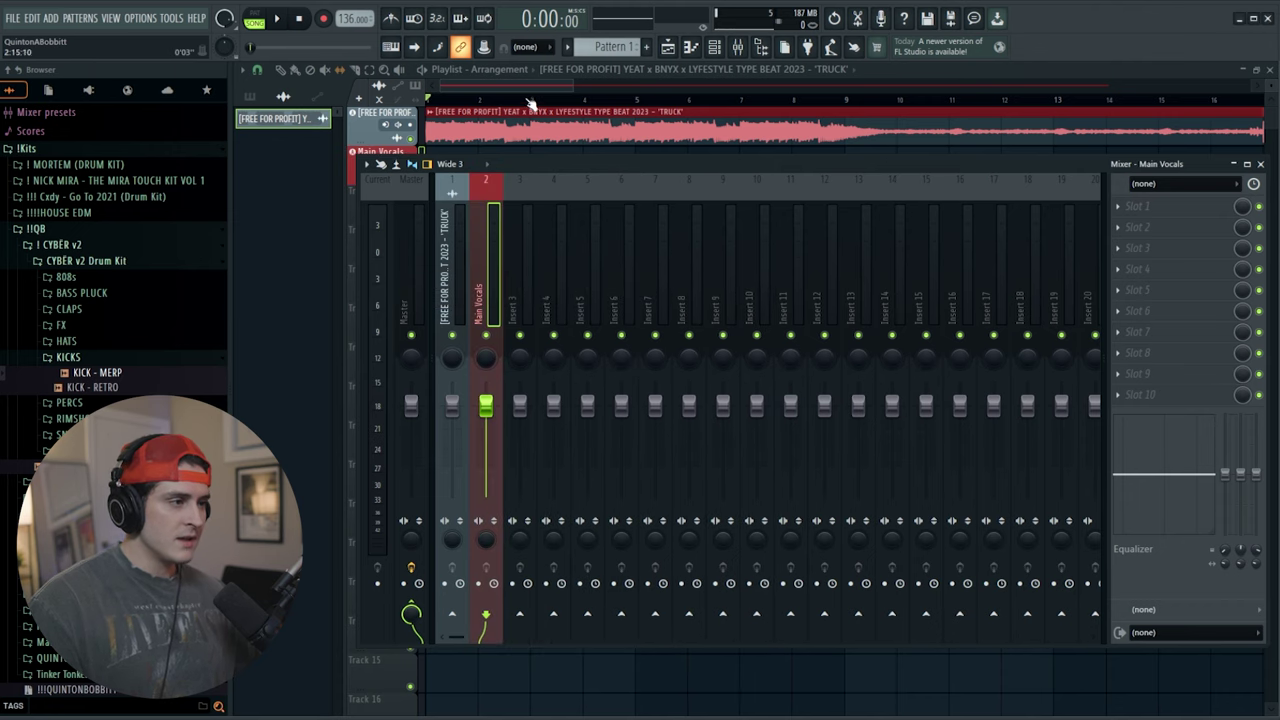
key("F9")
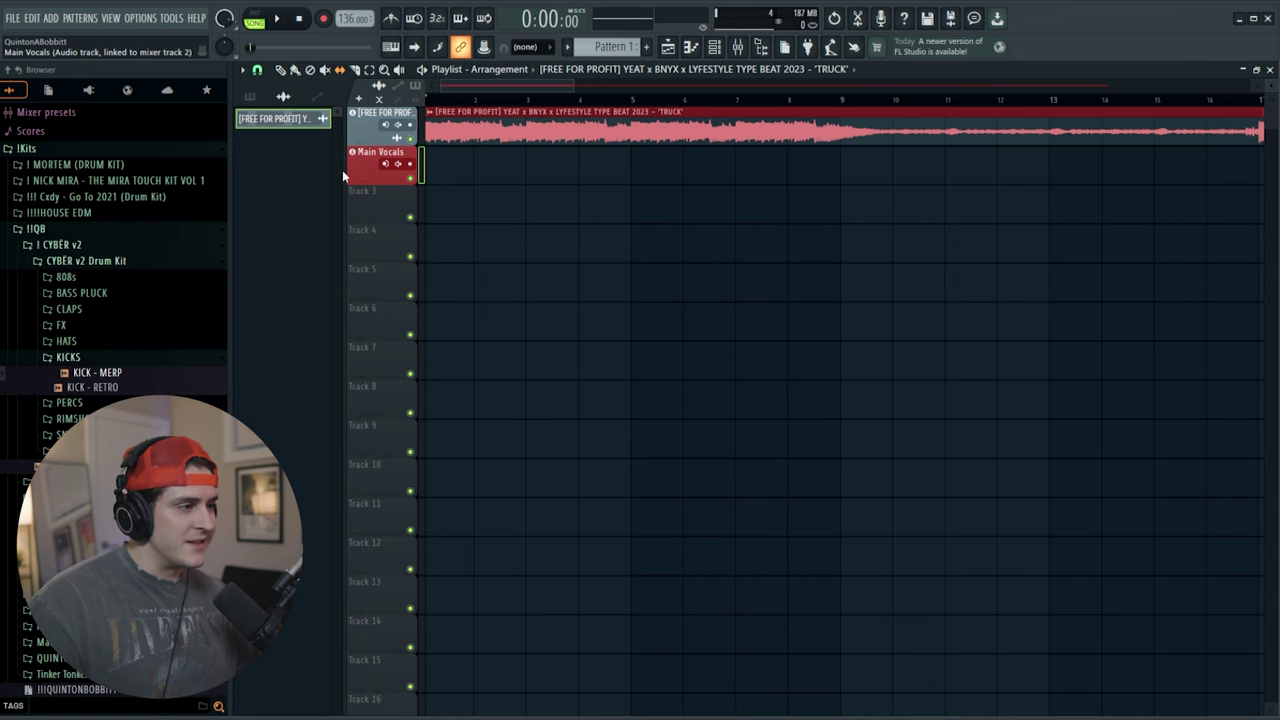
left_click(736, 52)
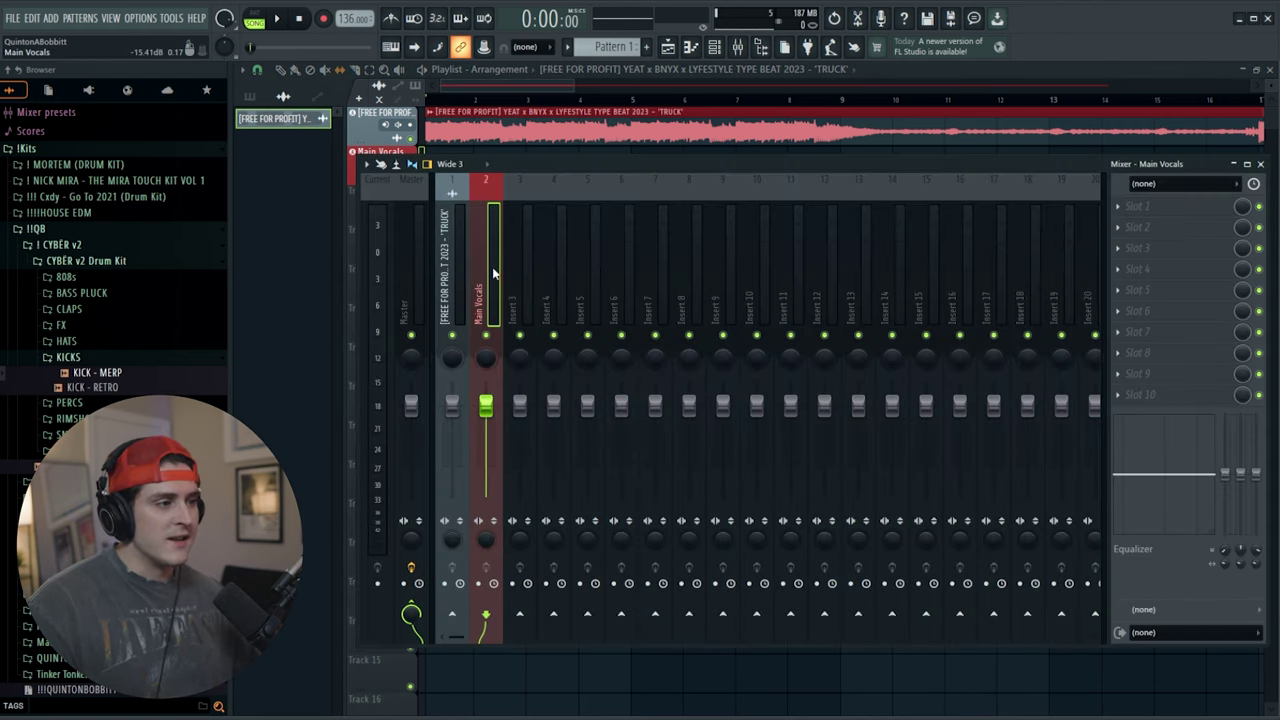
key("F9")
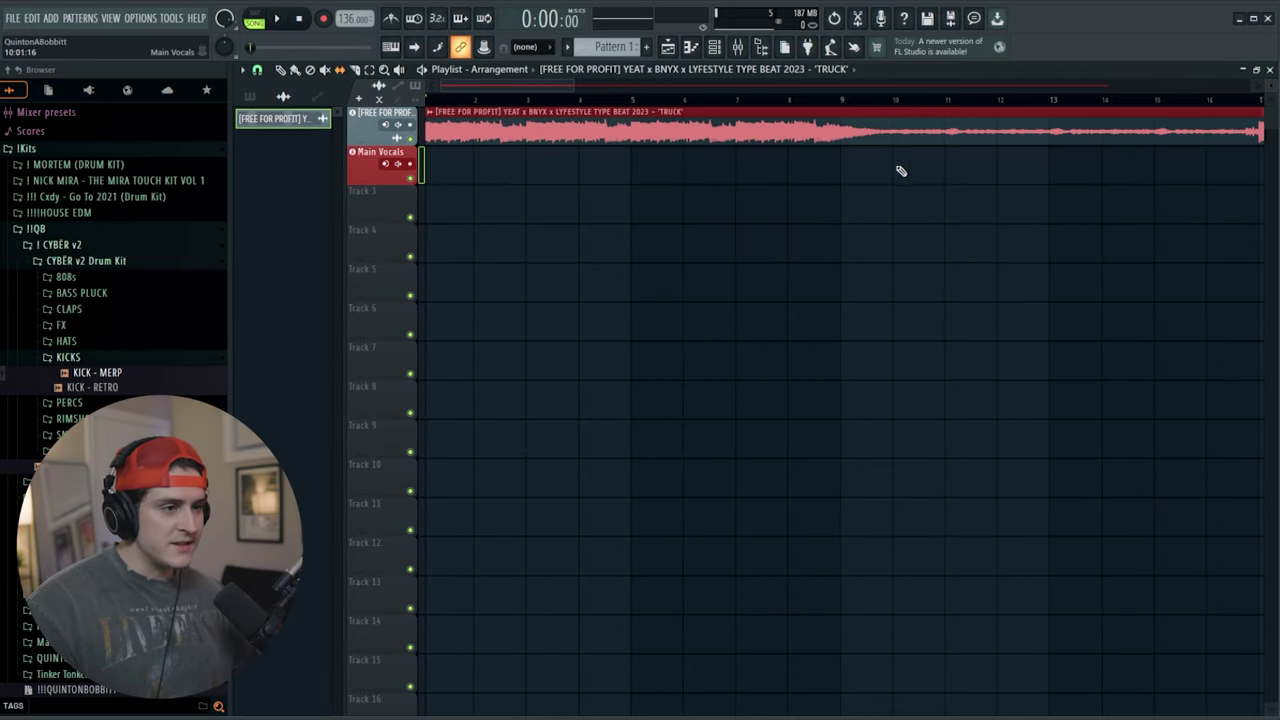
left_click(737, 47)
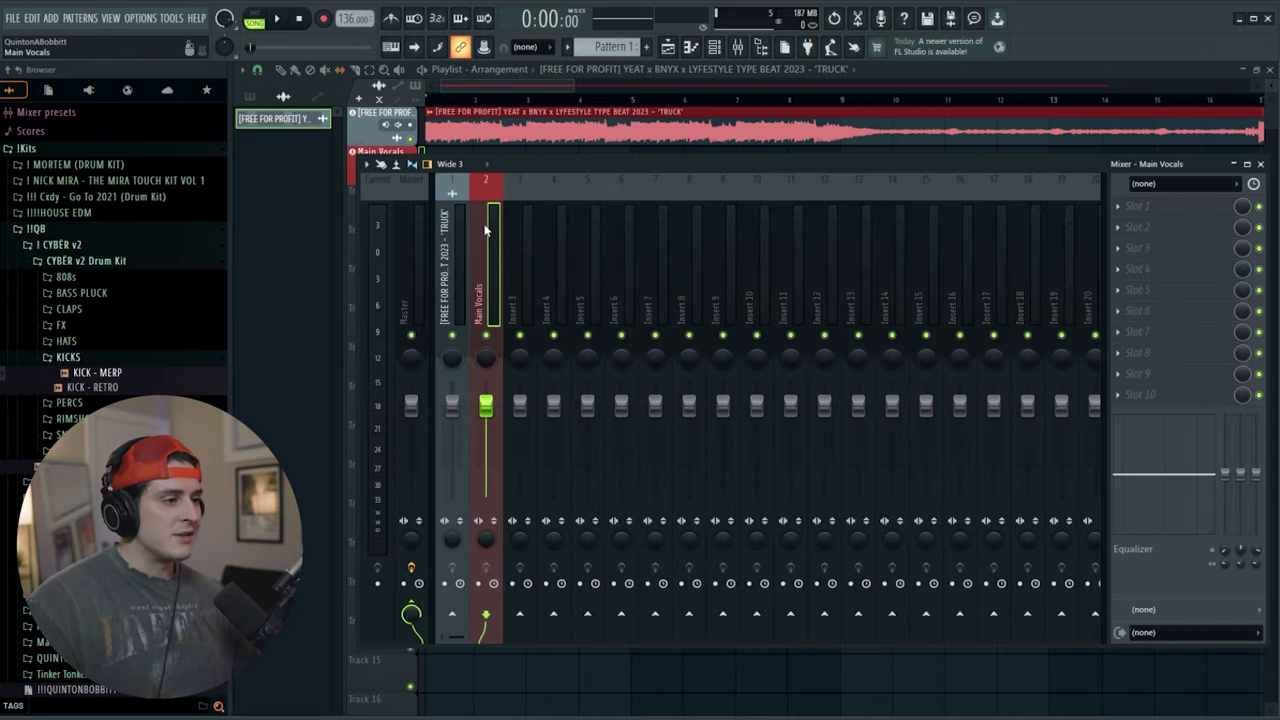
- Set the Main Vocals playlist track's recording source to mono Input 1 and check its record and monitoring options
key("F9")
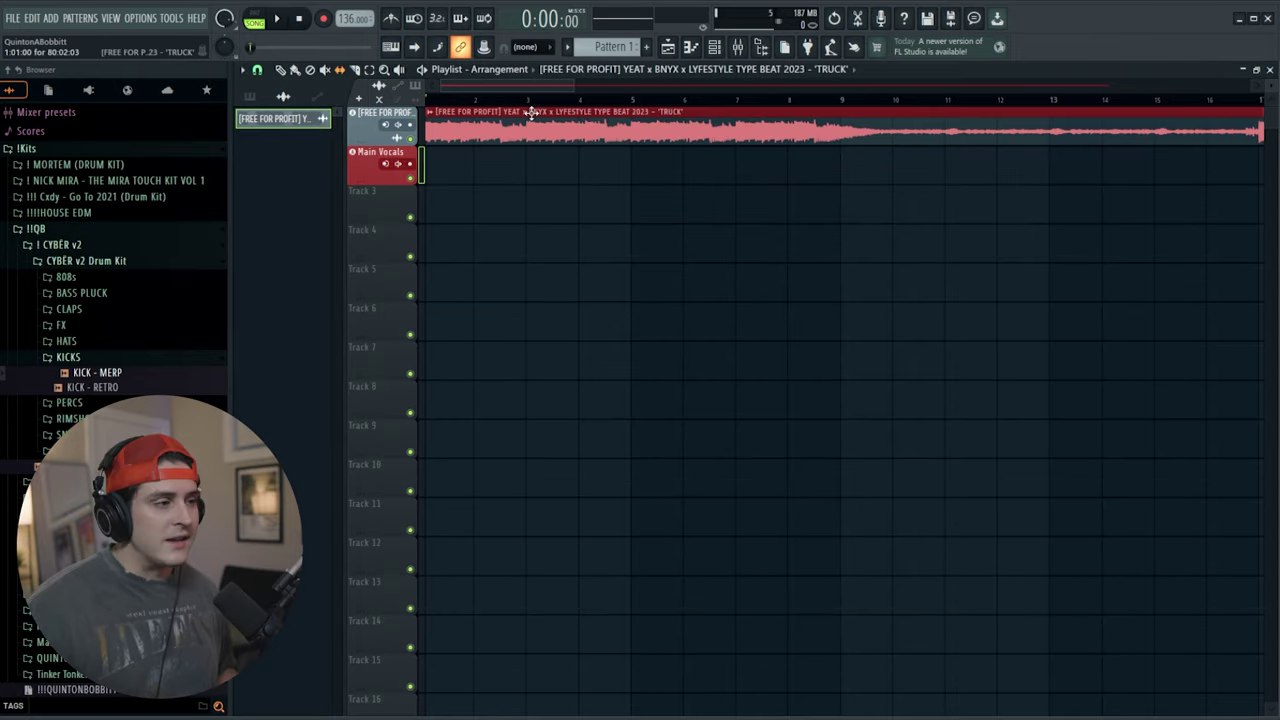
left_click(386, 164)
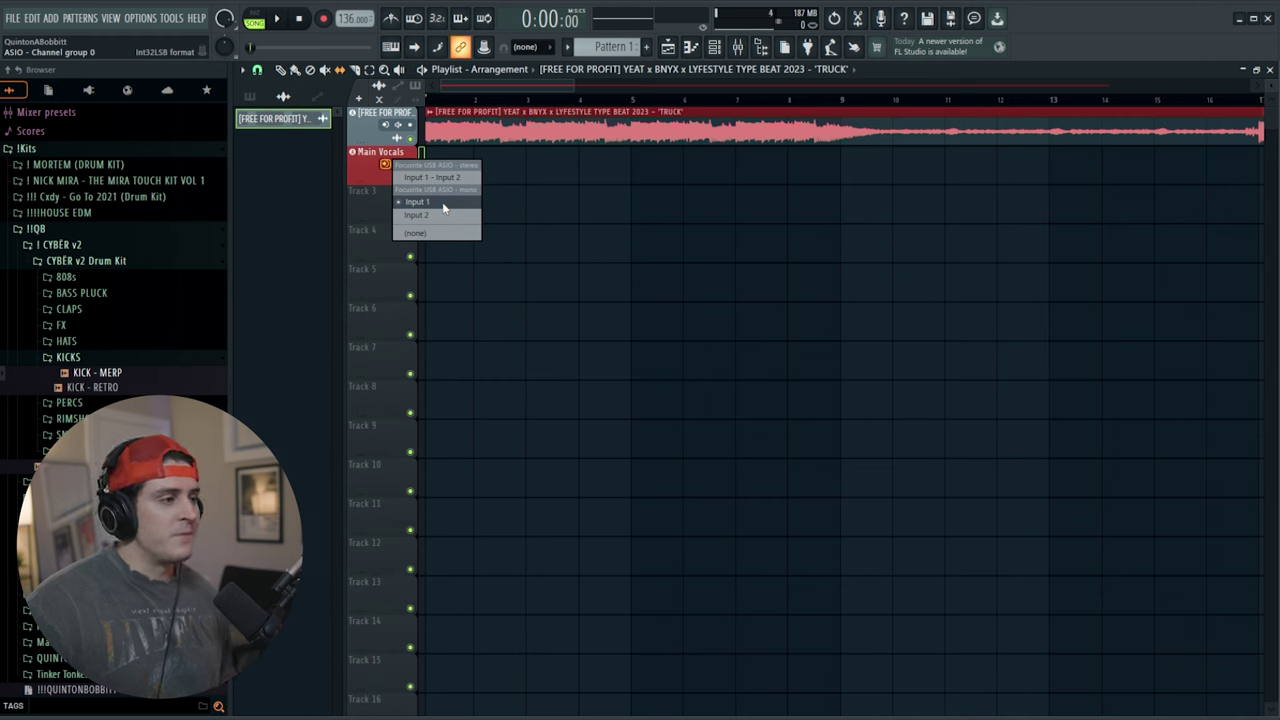
left_click(363, 171)
left_click(398, 164)
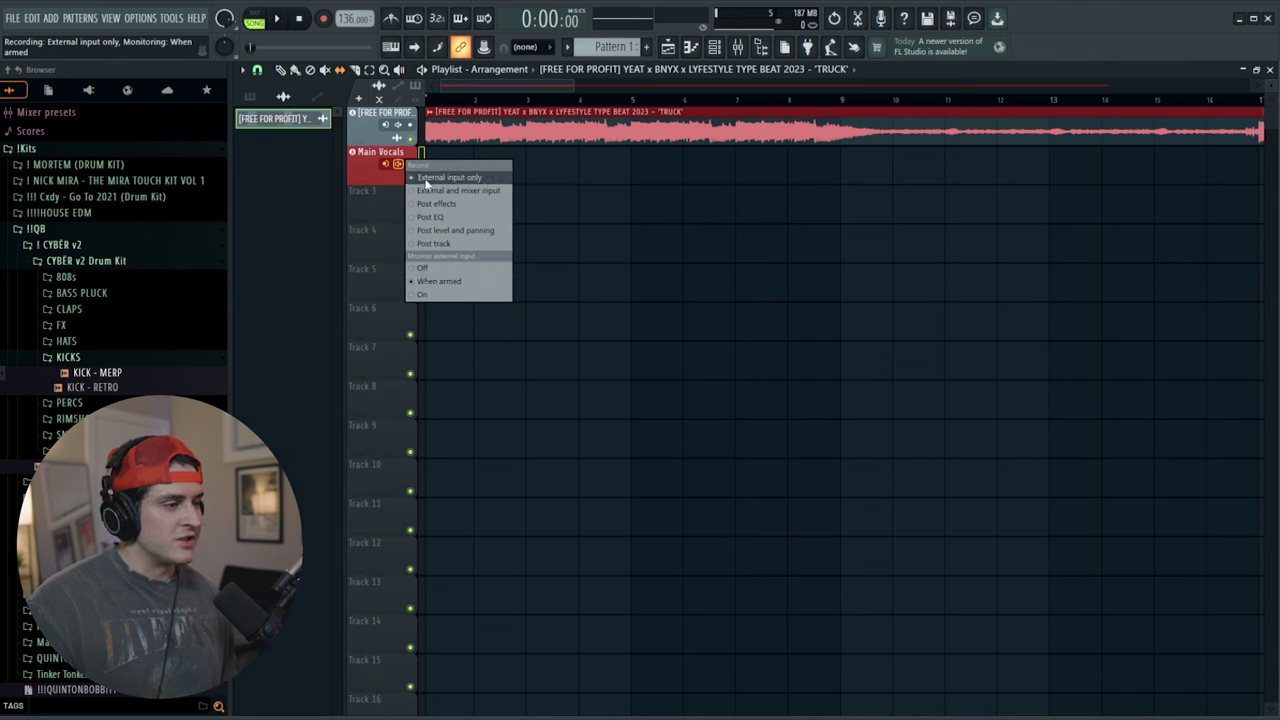
left_click(358, 182)
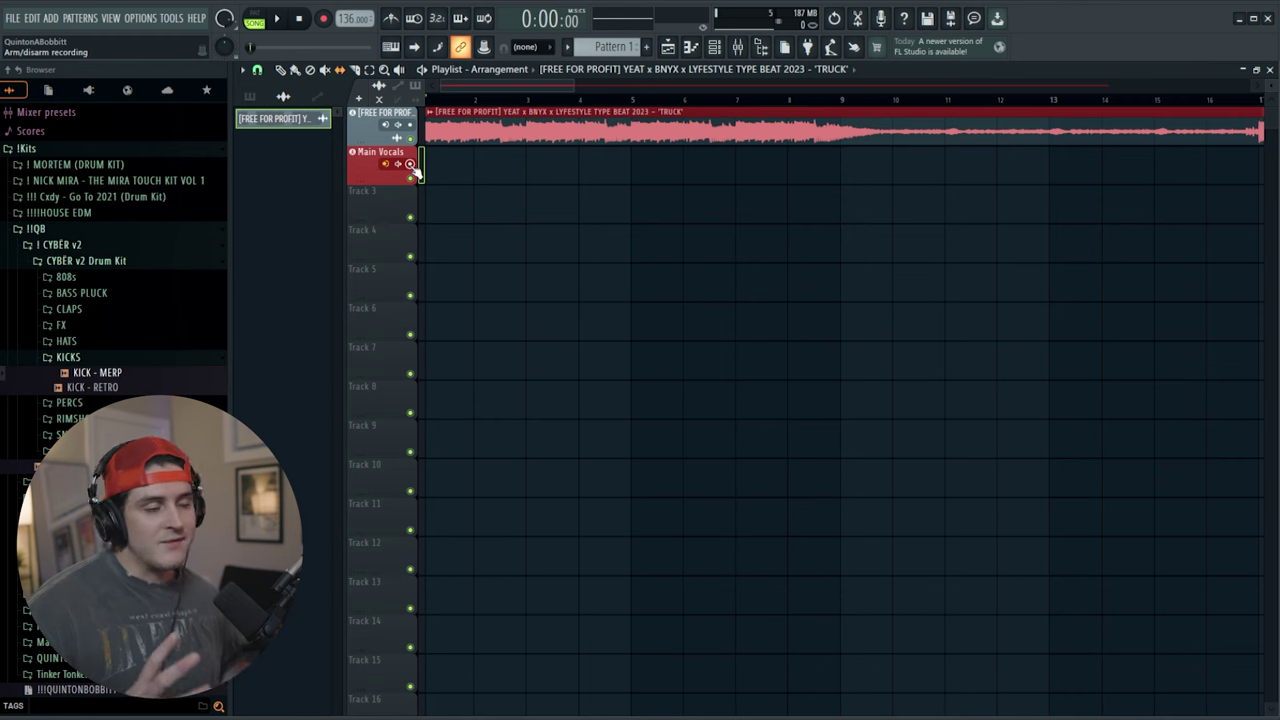
- Check which input/output device is selected in the audio settings
left_click(138, 19)
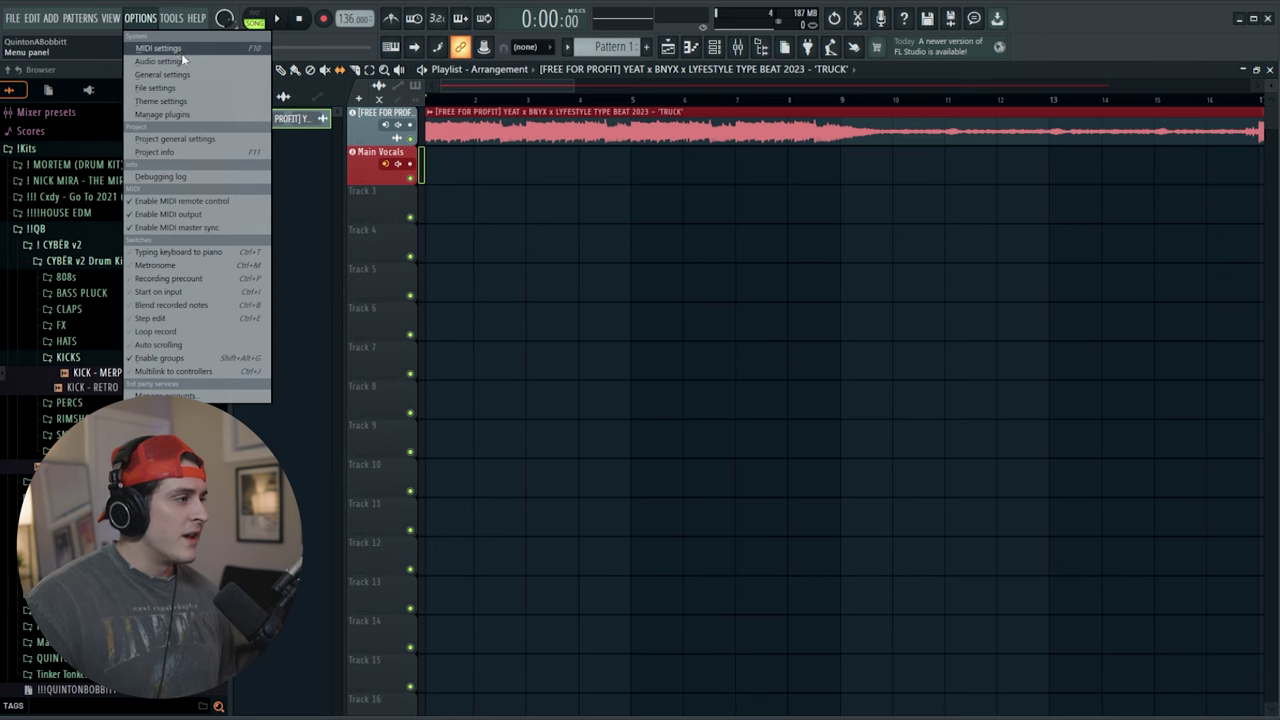
left_click(161, 62)
left_click(490, 129)
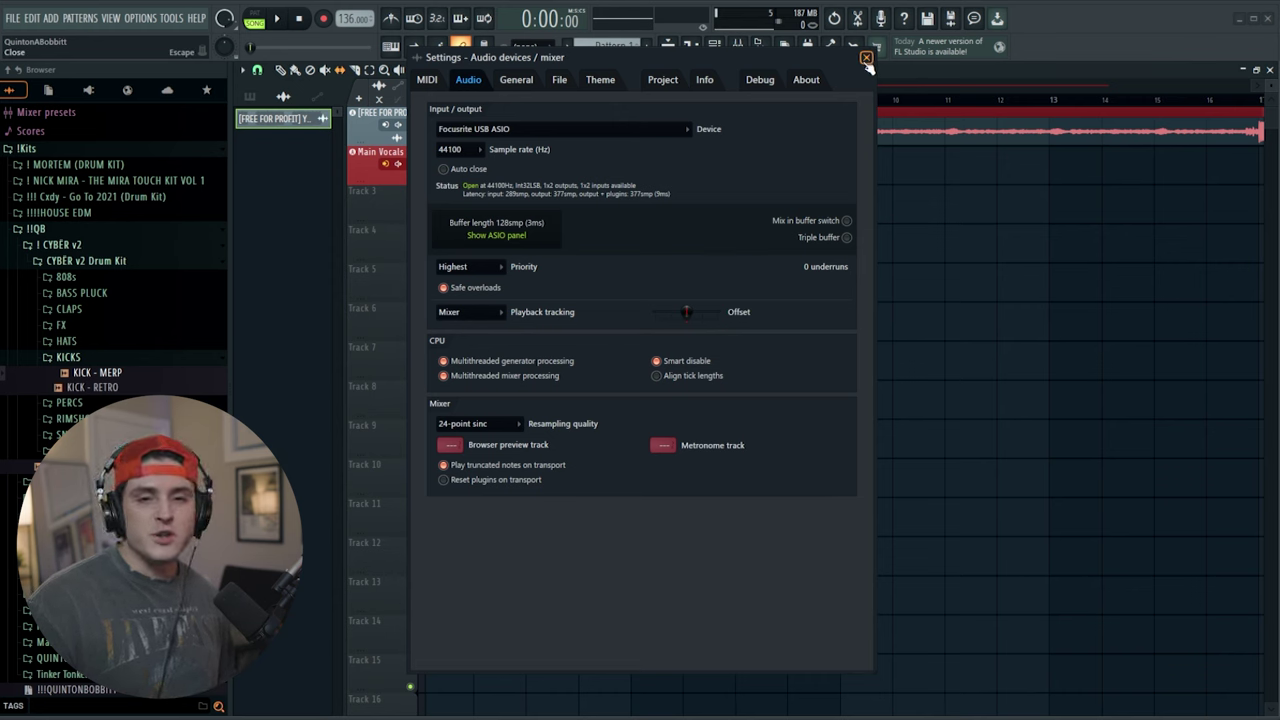
key("Escape")
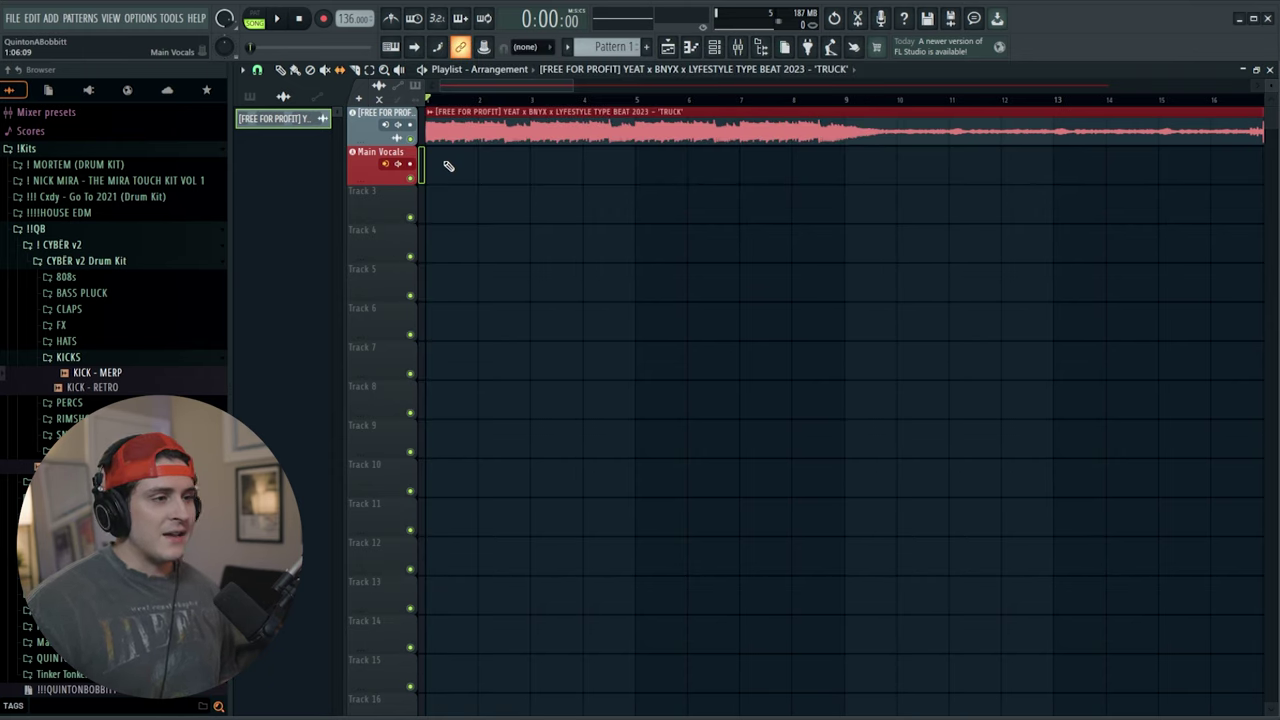
- Load Auto-Tune Artist in the first effect slot of the Main Vocals mixer track
key("F9")
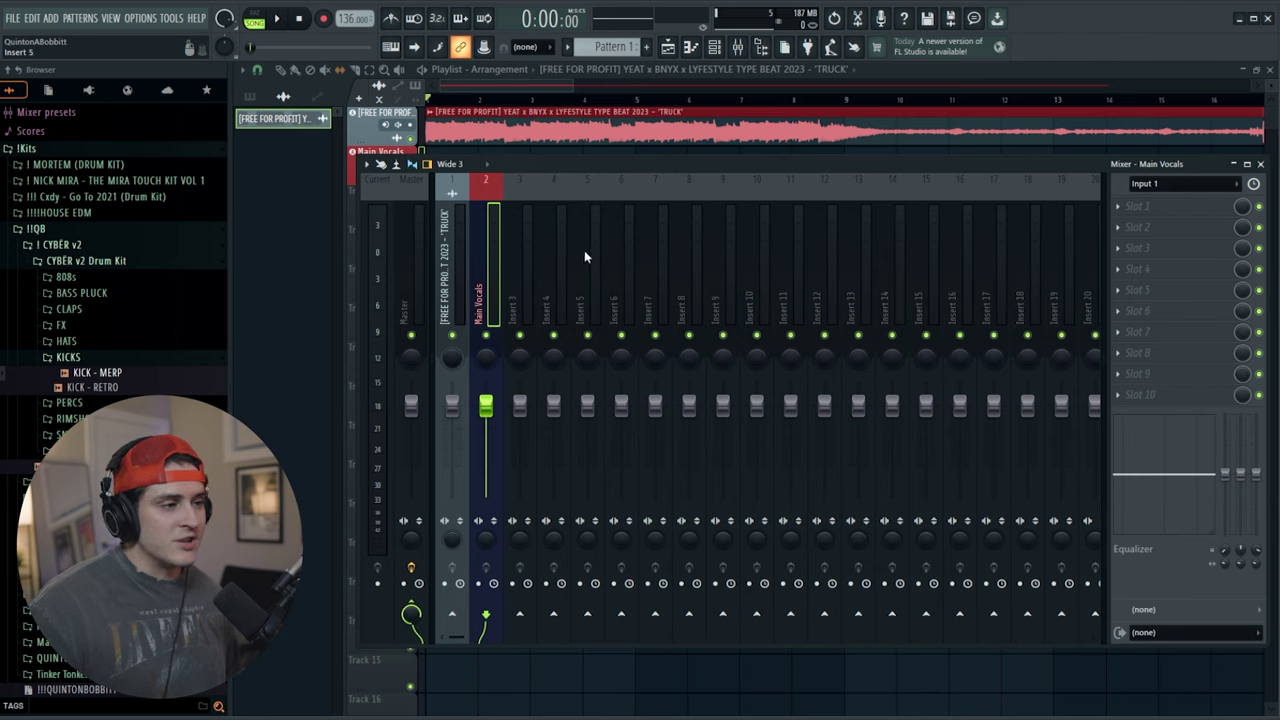
left_click(1150, 207)
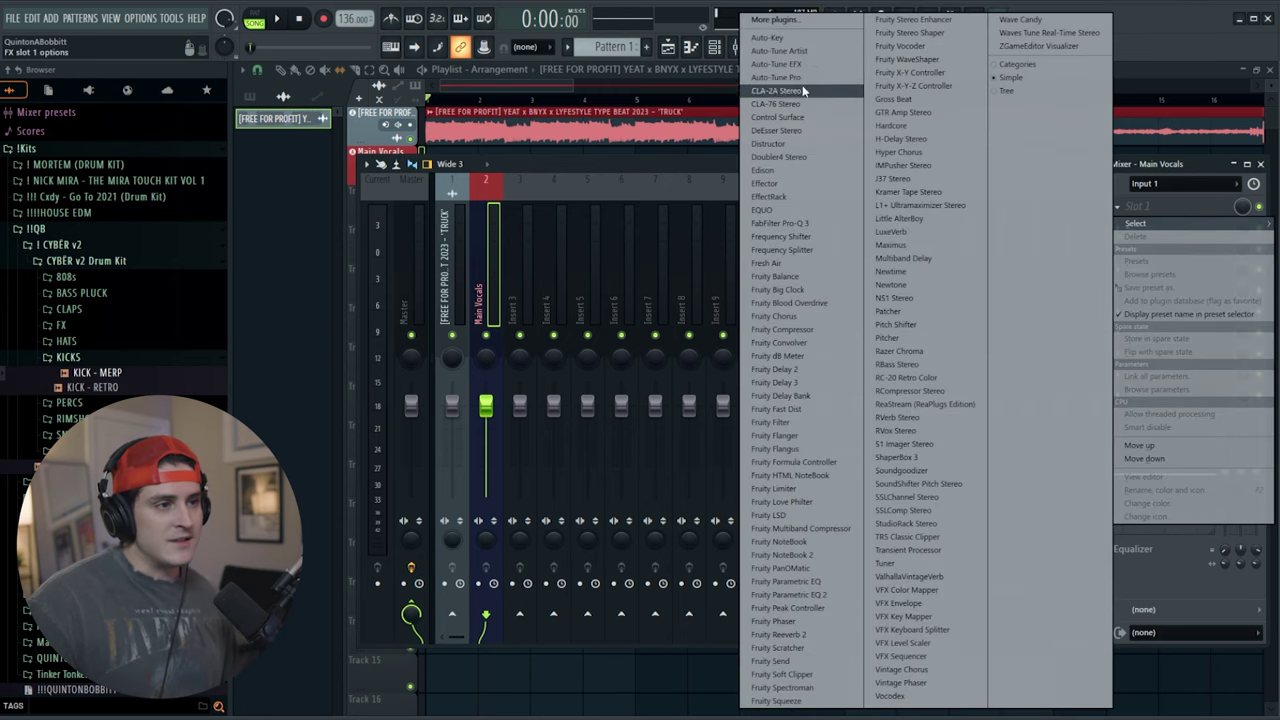
left_click(779, 50)
- Set Auto-Tune Artist to the key of D with a Minor scale, keeping the input type at Soprano
left_click(620, 202)
left_click(634, 246)
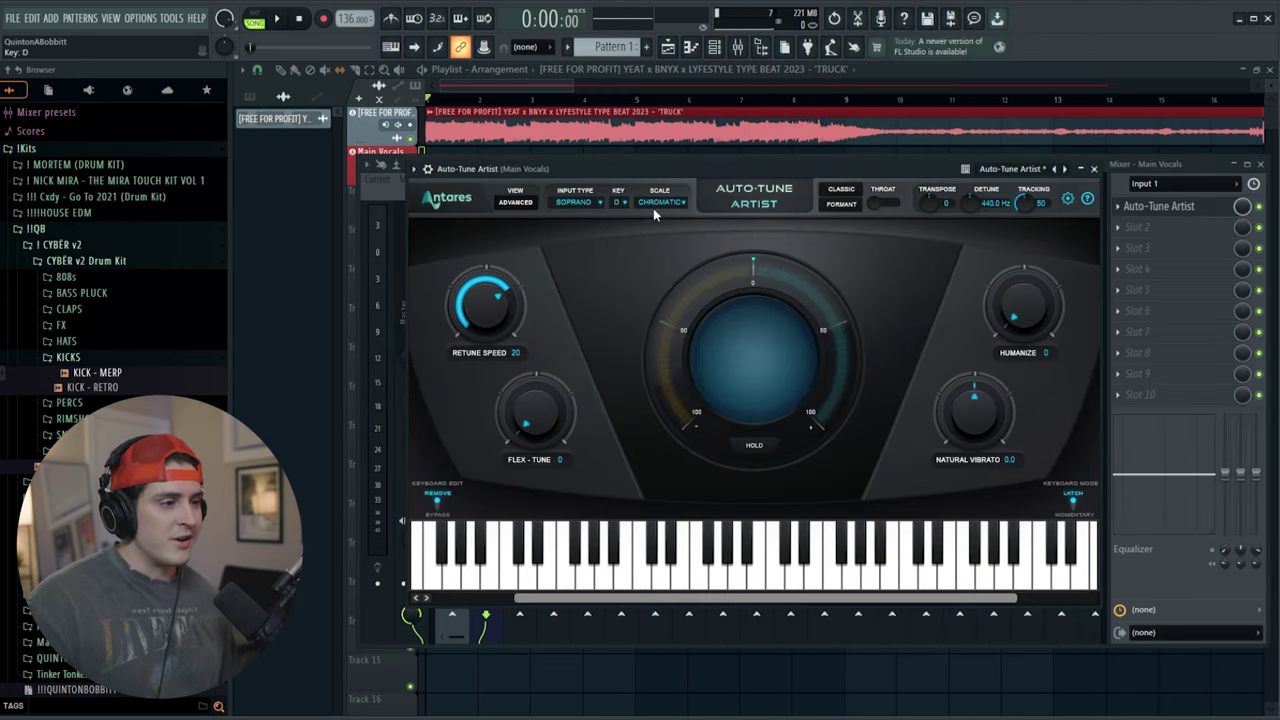
left_click(659, 203)
left_click(685, 233)
left_click(588, 203)
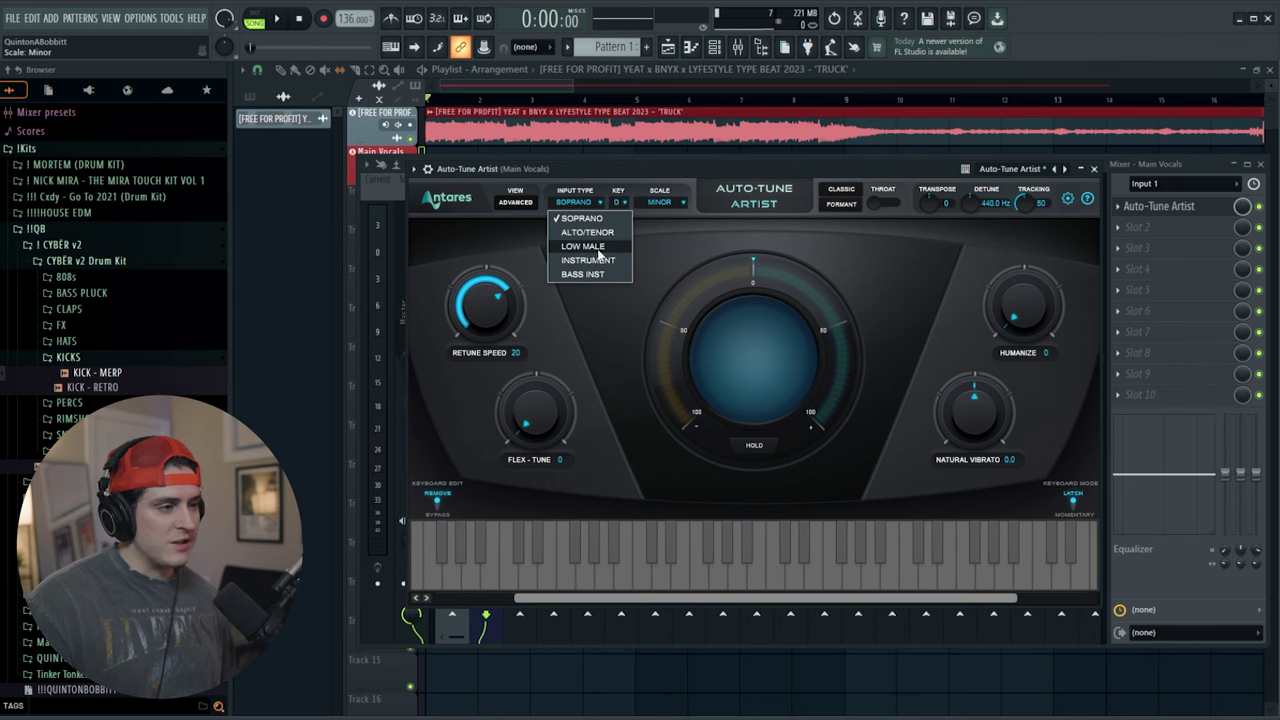
left_click(589, 208)
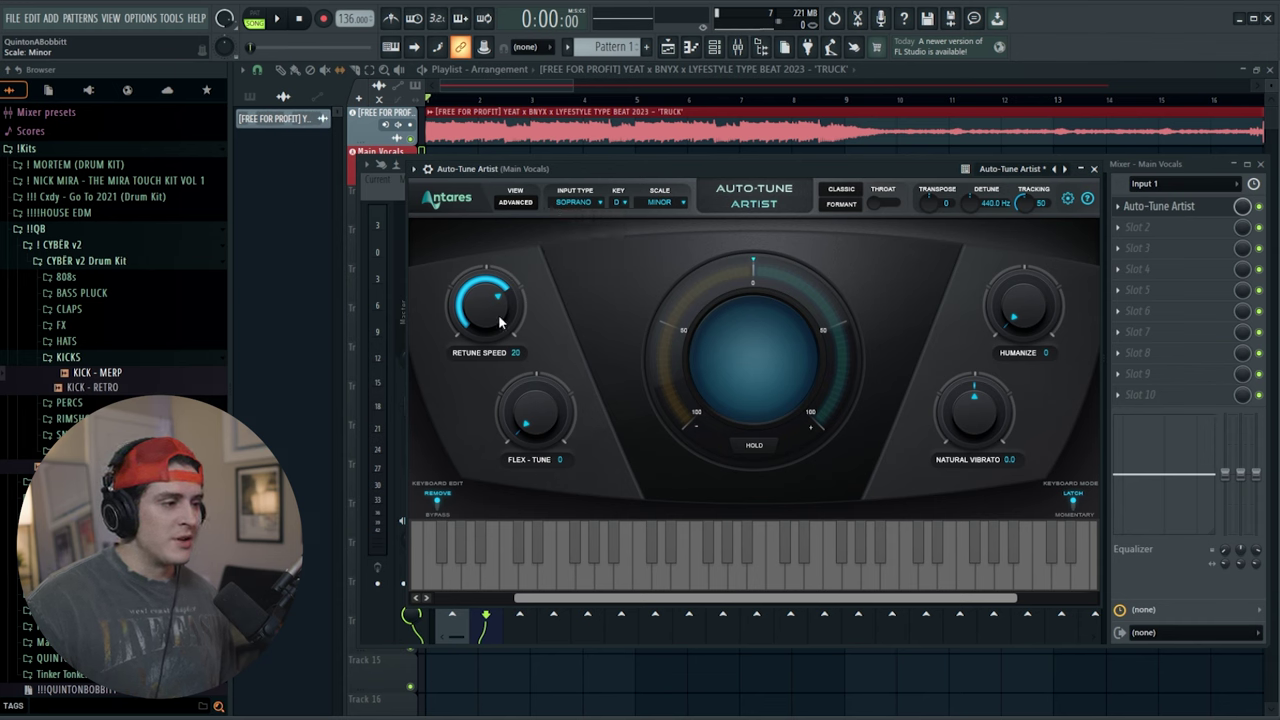
- Set Auto-Tune Artist's retune speed to 0 and its humanize amount to 28
left_click_drag(1014, 262, 1014, 258)
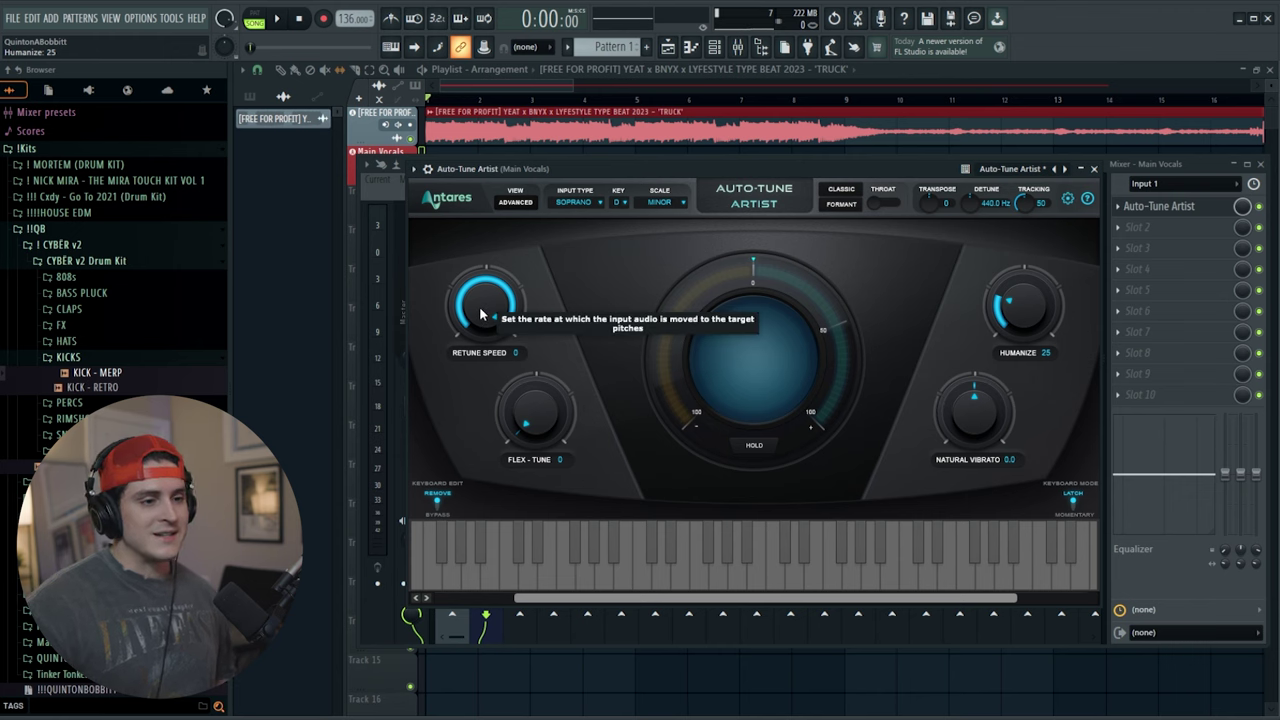
left_click_drag(480, 314, 482, 333)
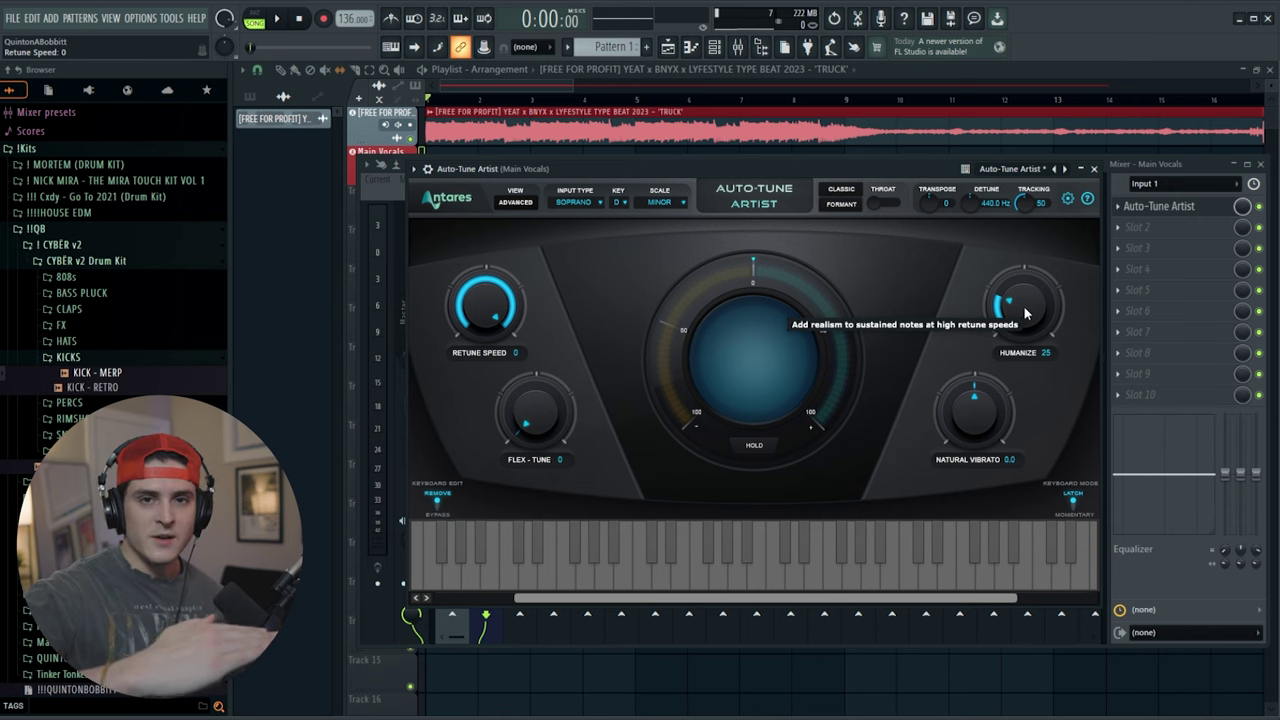
left_click_drag(1024, 313, 1022, 296)
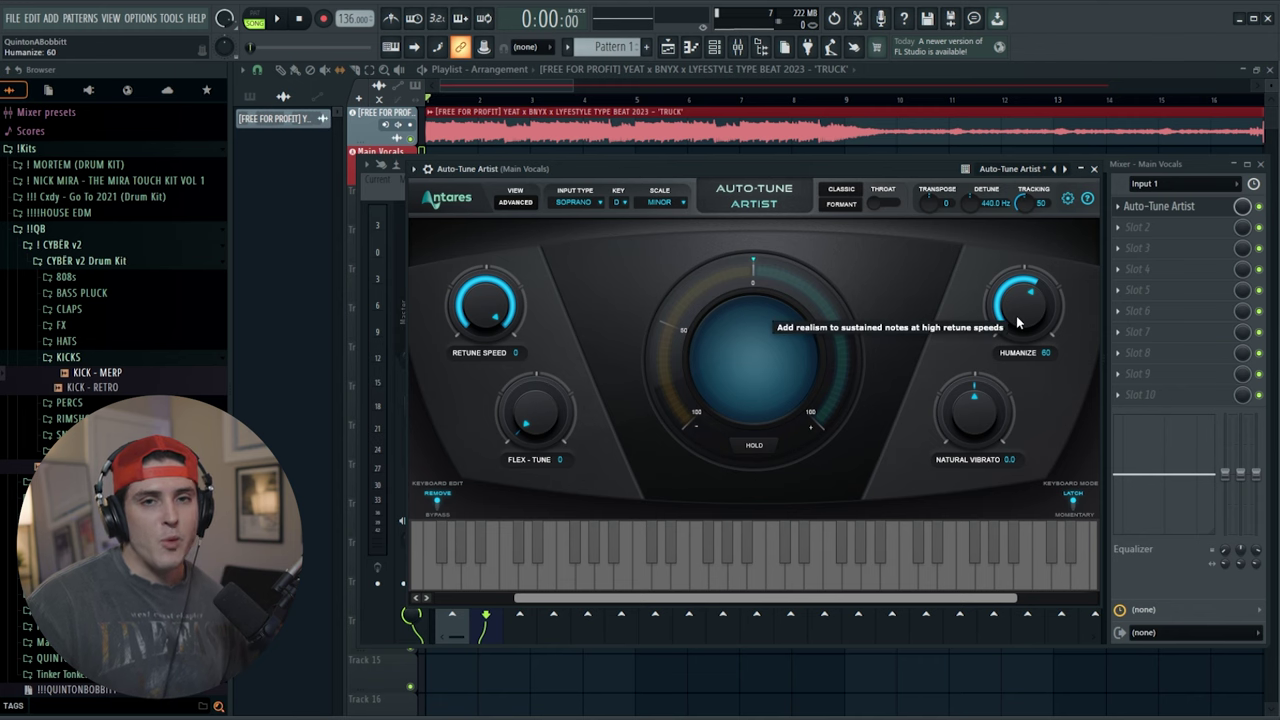
left_click_drag(1020, 323, 1005, 352)
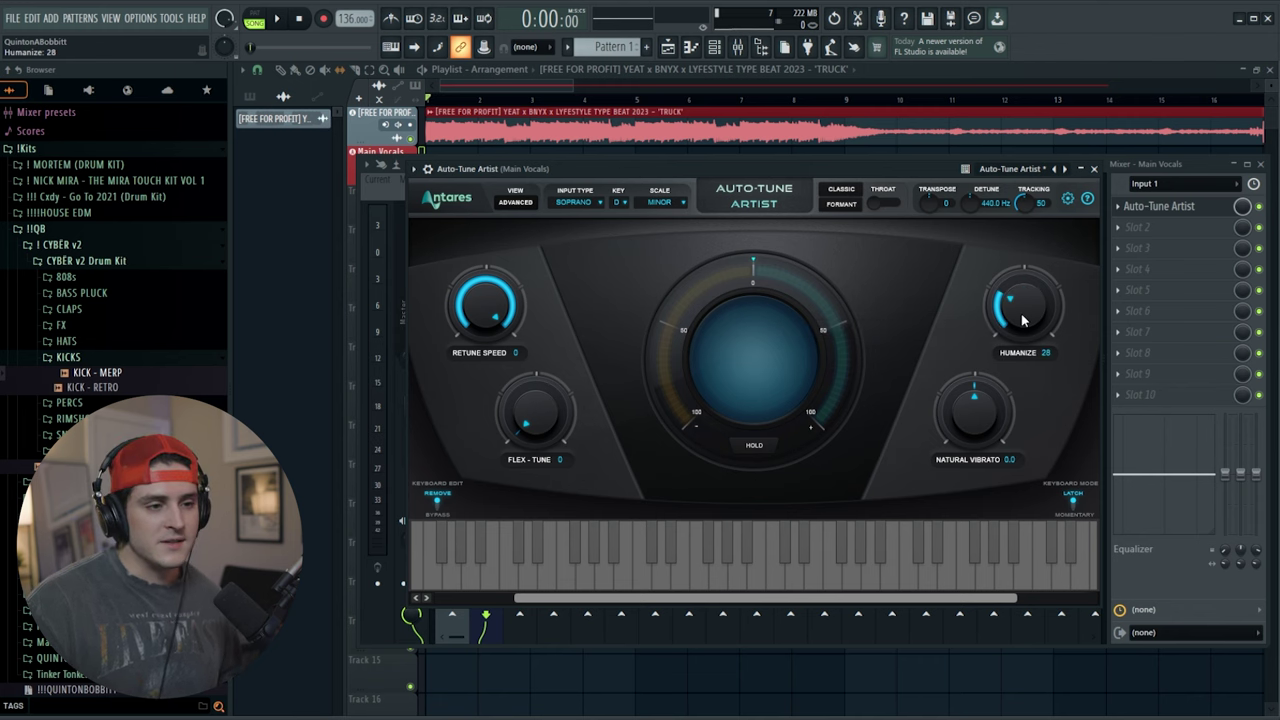
left_click(1094, 170)
- Load Fruity Limiter in the second effect slot of the Main Vocals mixer track
left_click(1137, 227)
mouse_move(1135, 244)
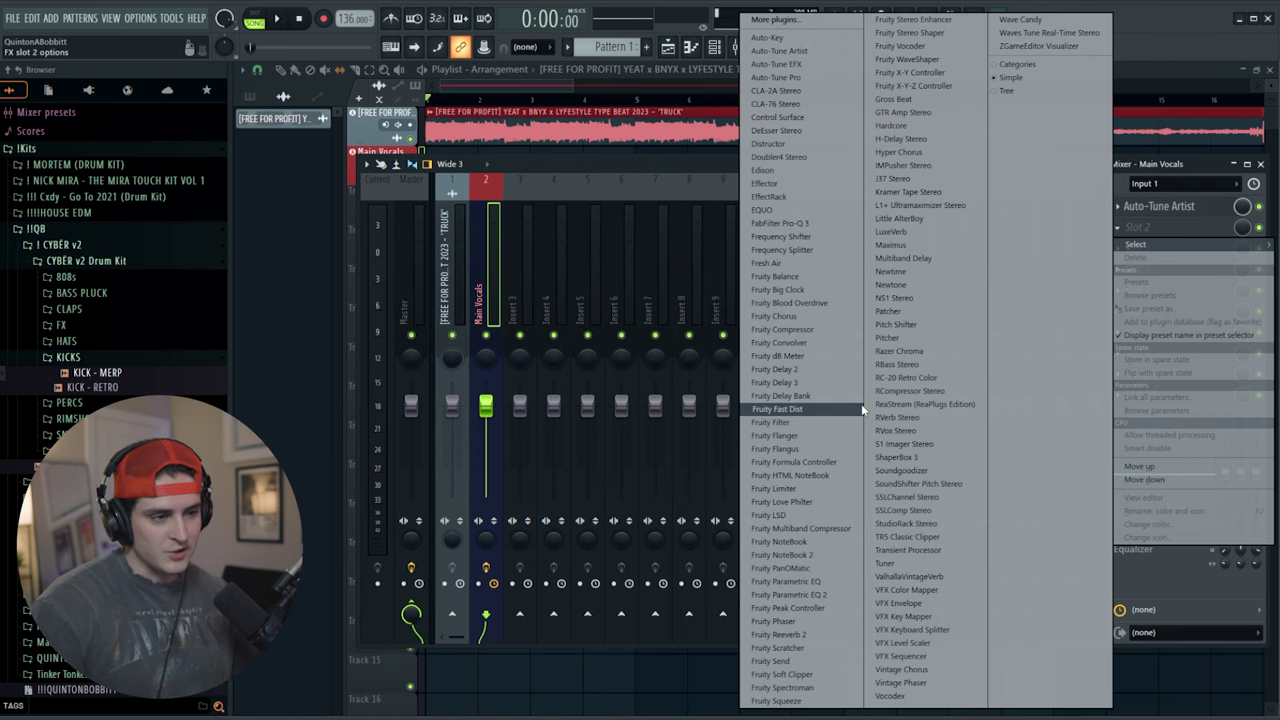
left_click(814, 489)
left_click_drag(443, 146, 739, 194)
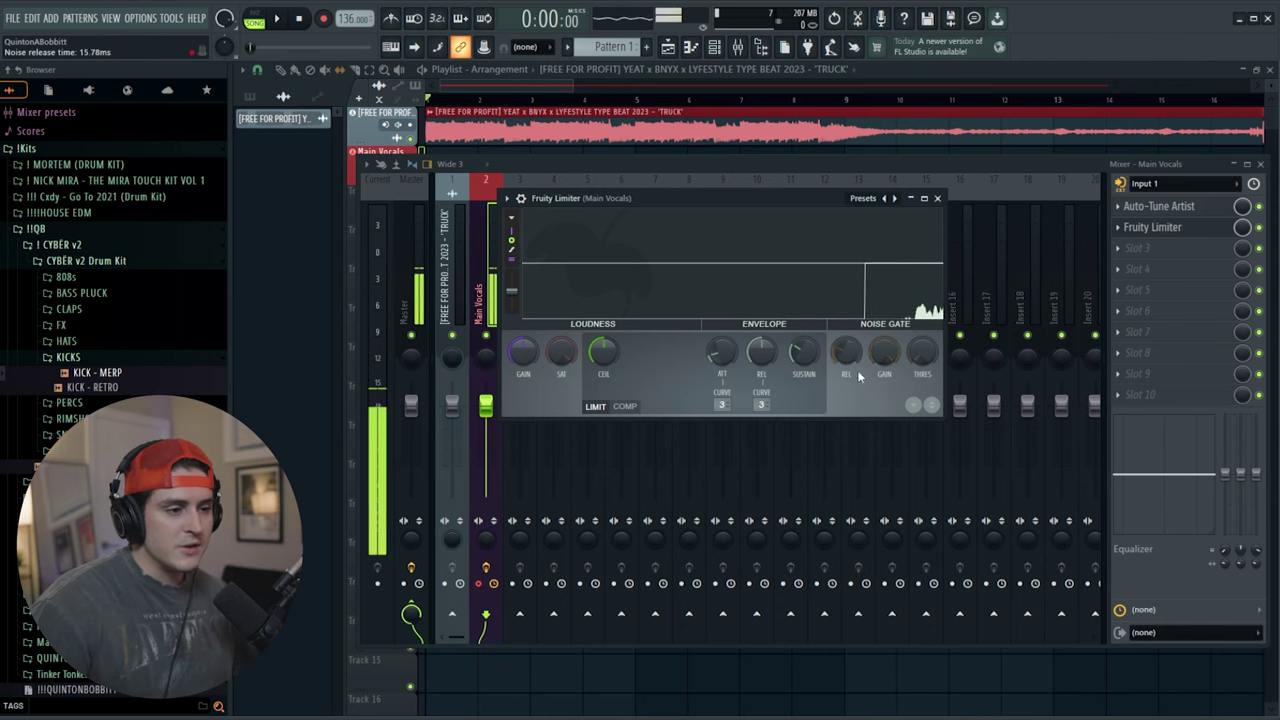
- Tune Fruity Limiter's noise gate with a threshold of about -32.5 dB, and adjust the gate's gain and release
mouse_move(922, 352)
left_mouse_down()
mouse_move(922, 326)
mouse_move(925, 368)
mouse_move(925, 354)
left_mouse_up()
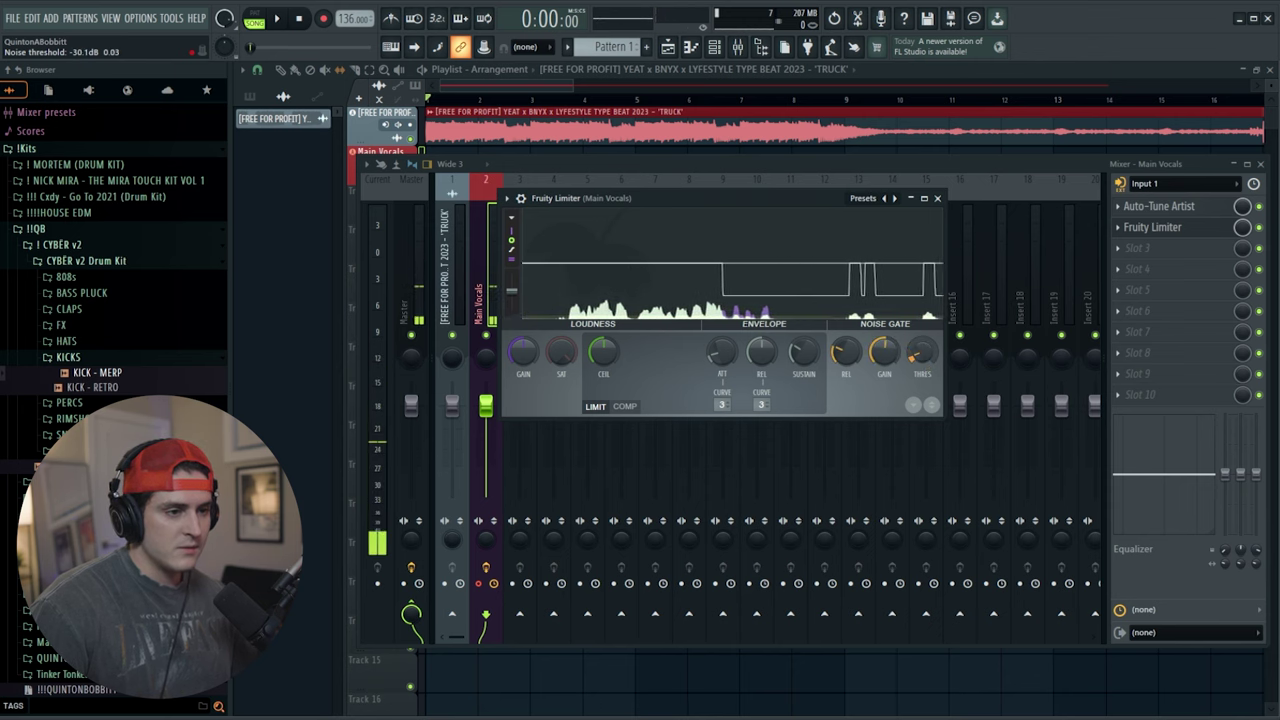
left_click_drag(925, 358, 925, 364)
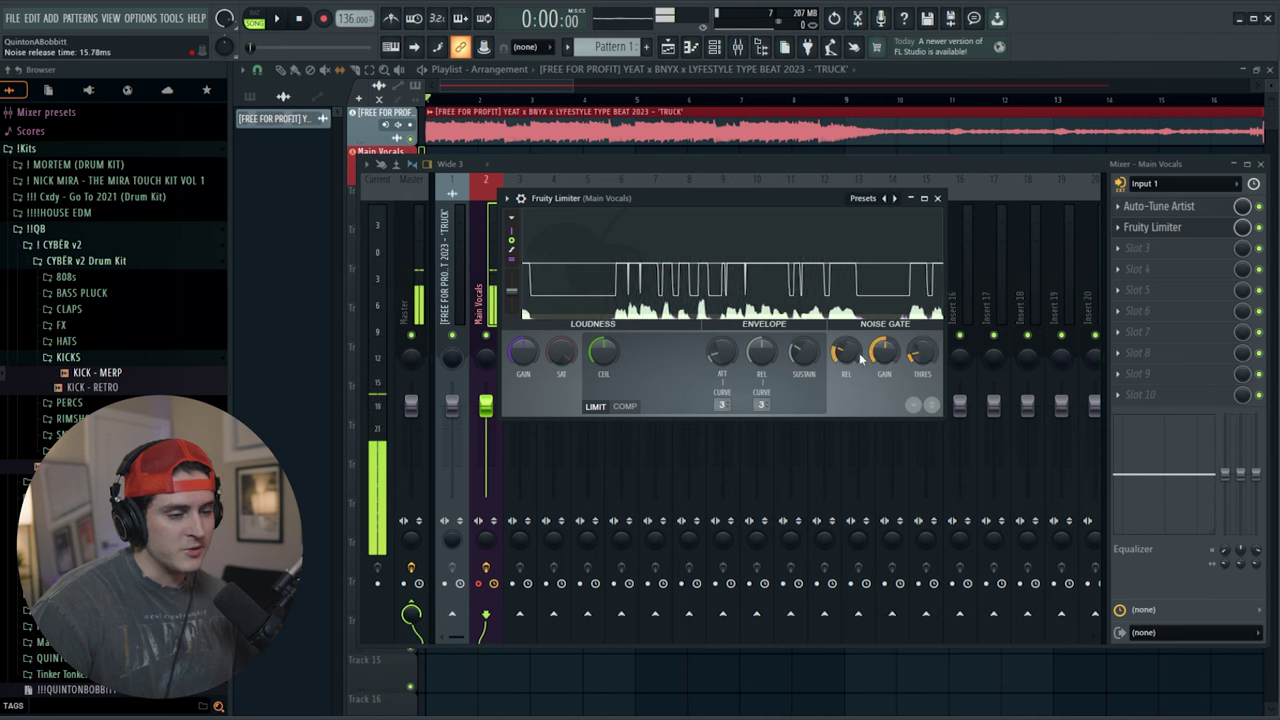
left_click_drag(850, 364, 849, 354)
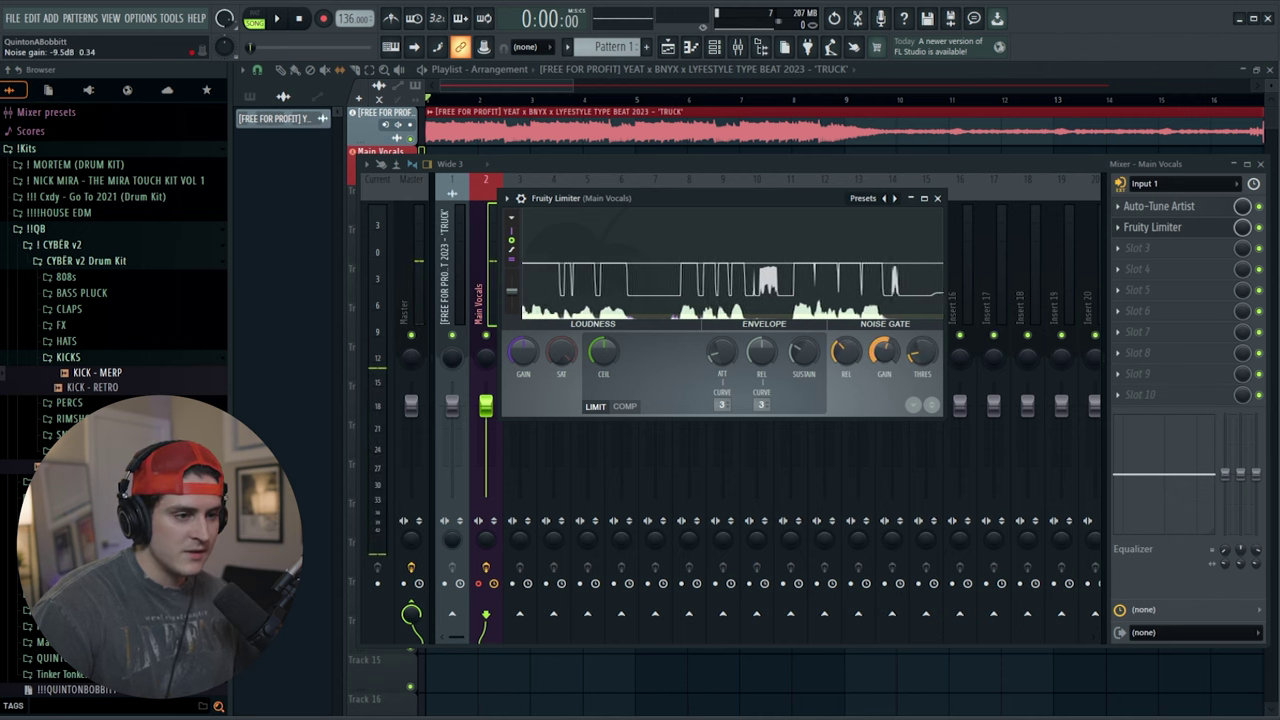
mouse_move(879, 350)
left_mouse_down()
mouse_move(878, 368)
mouse_move(885, 355)
left_mouse_up()
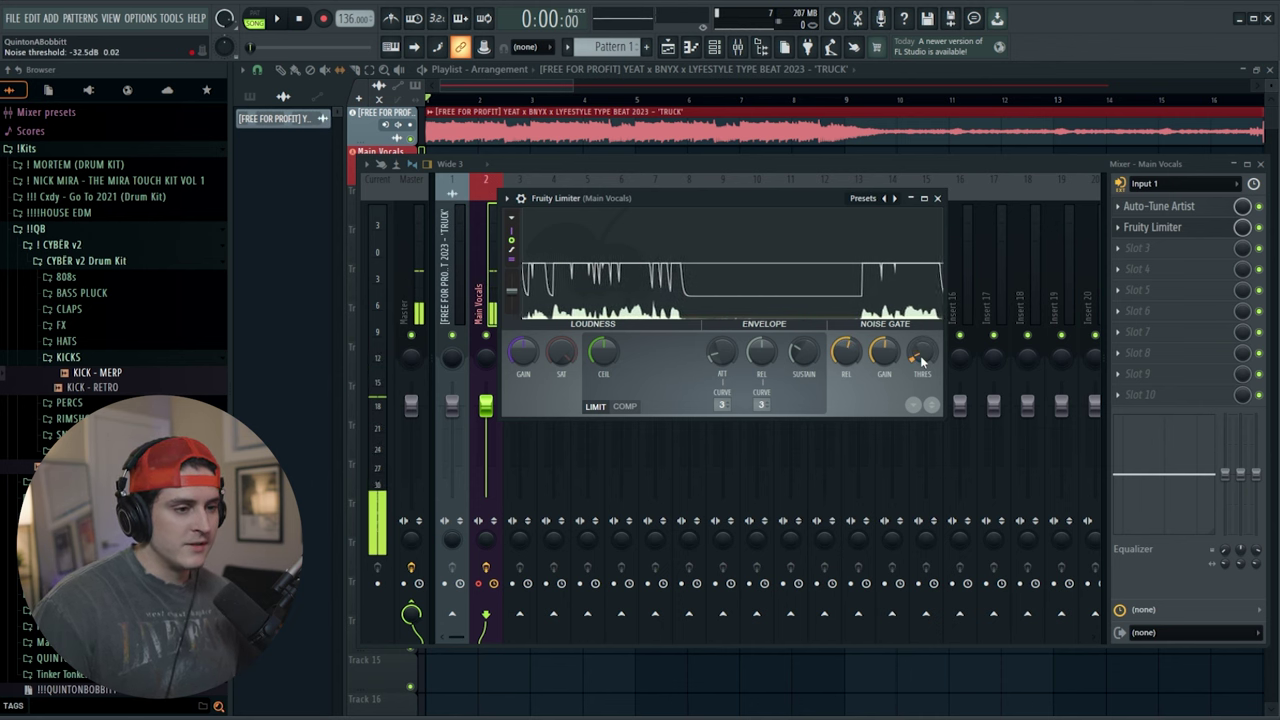
left_click_drag(726, 204, 832, 215)
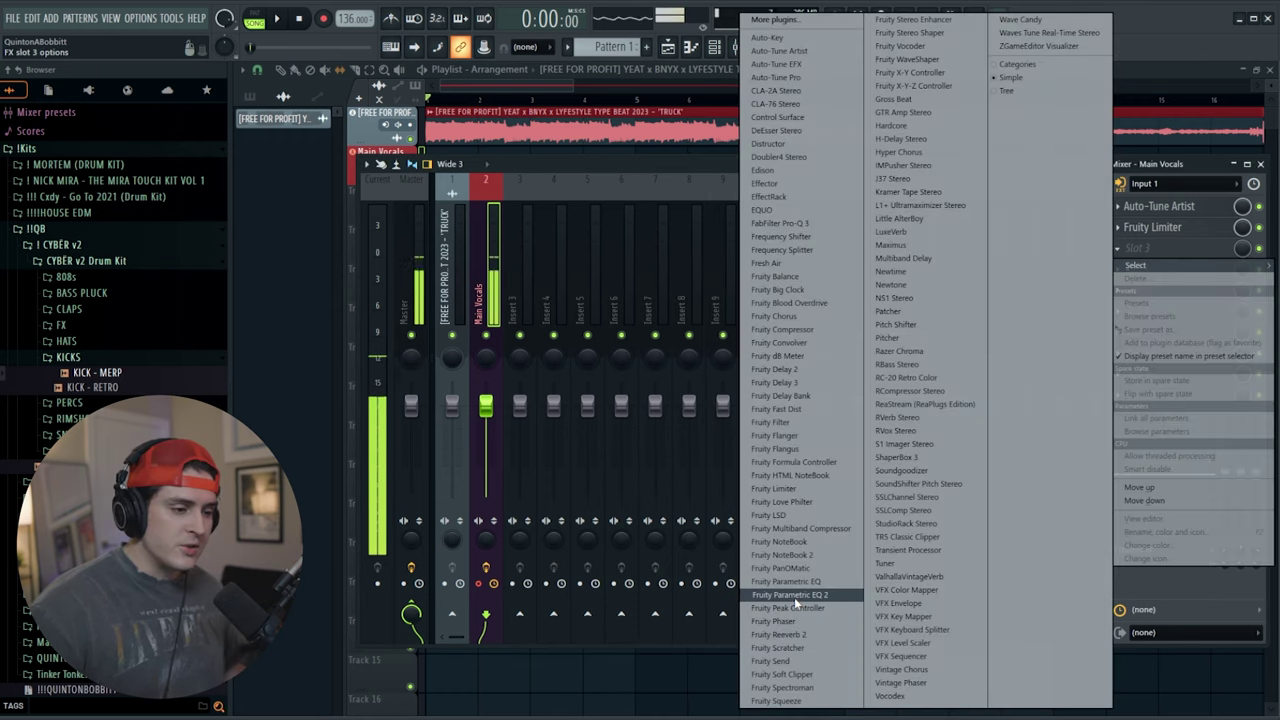
- Add Fruity Parametric EQ 2 in the third effect slot and shape a low cut that rolls off the vocal's bass
left_click(792, 595)
left_click_drag(341, 289, 354, 370)
left_click_drag(380, 289, 333, 336)
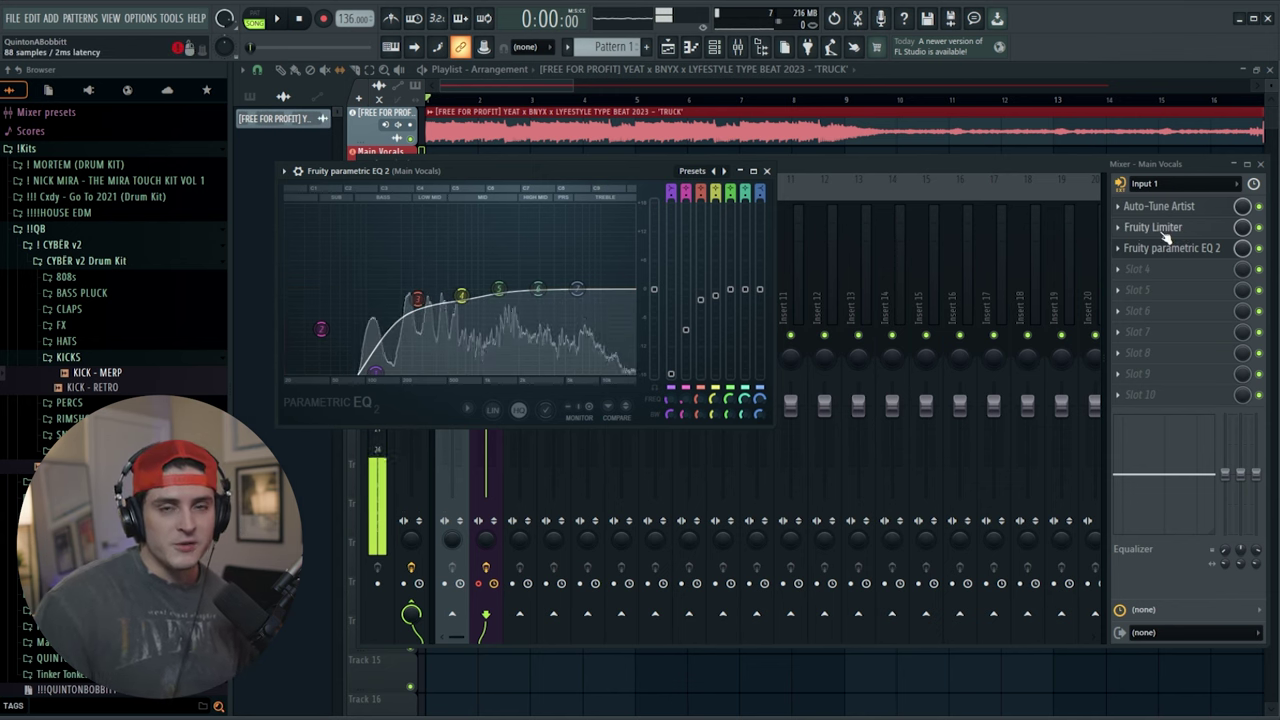
- Replace Fruity Limiter in the second slot with NS1 Stereo and set its noise suppression to 33.5
right_click(1131, 231)
mouse_move(1140, 245)
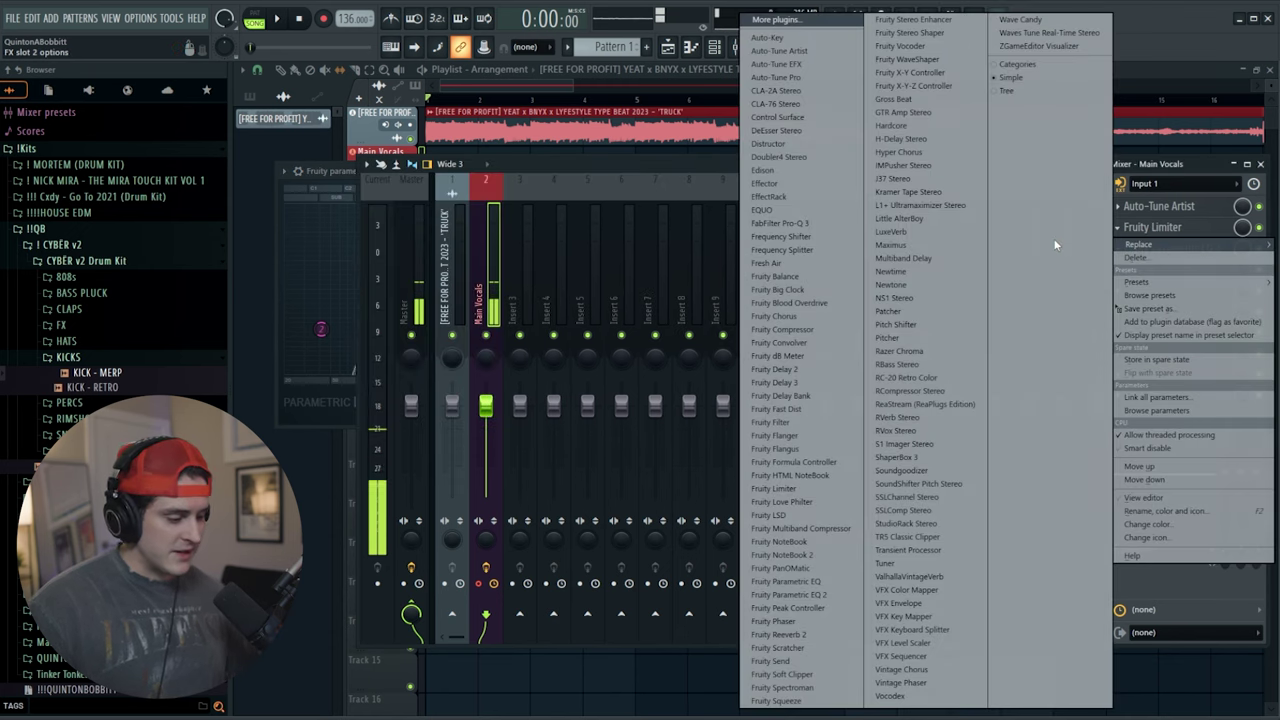
left_click(894, 297)
left_click_drag(787, 385, 797, 433)
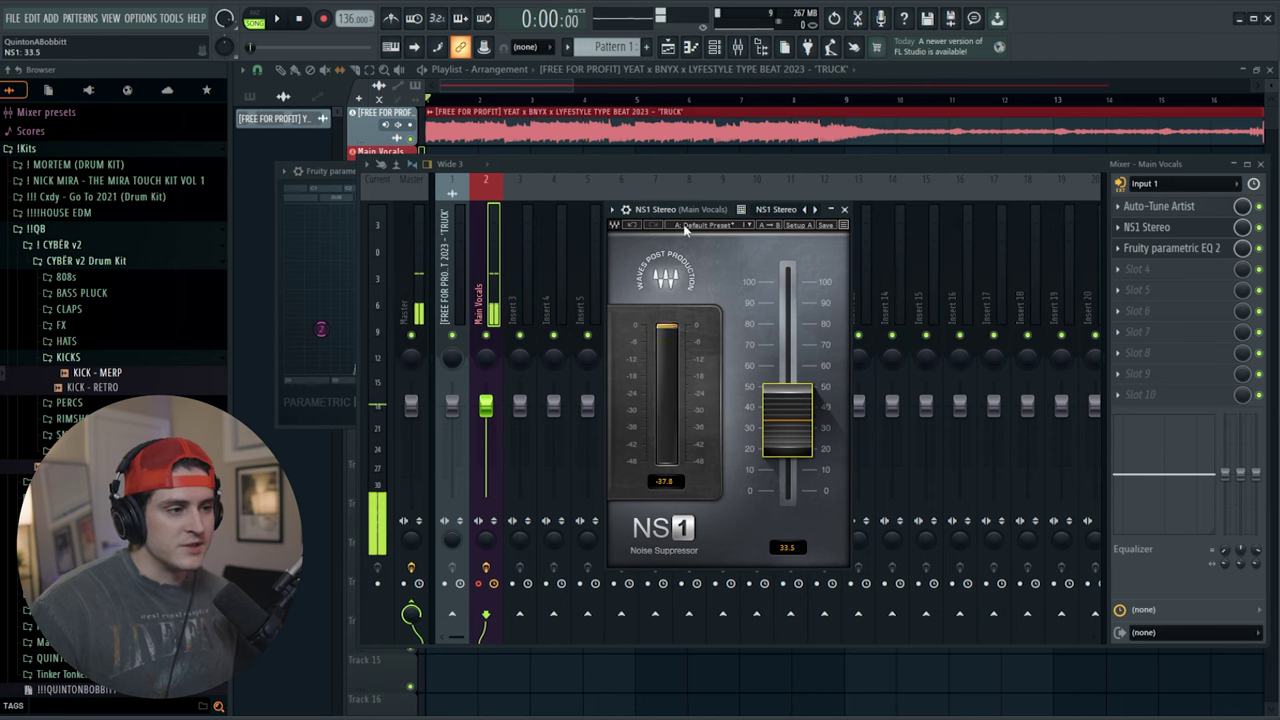
left_click_drag(690, 210, 729, 214)
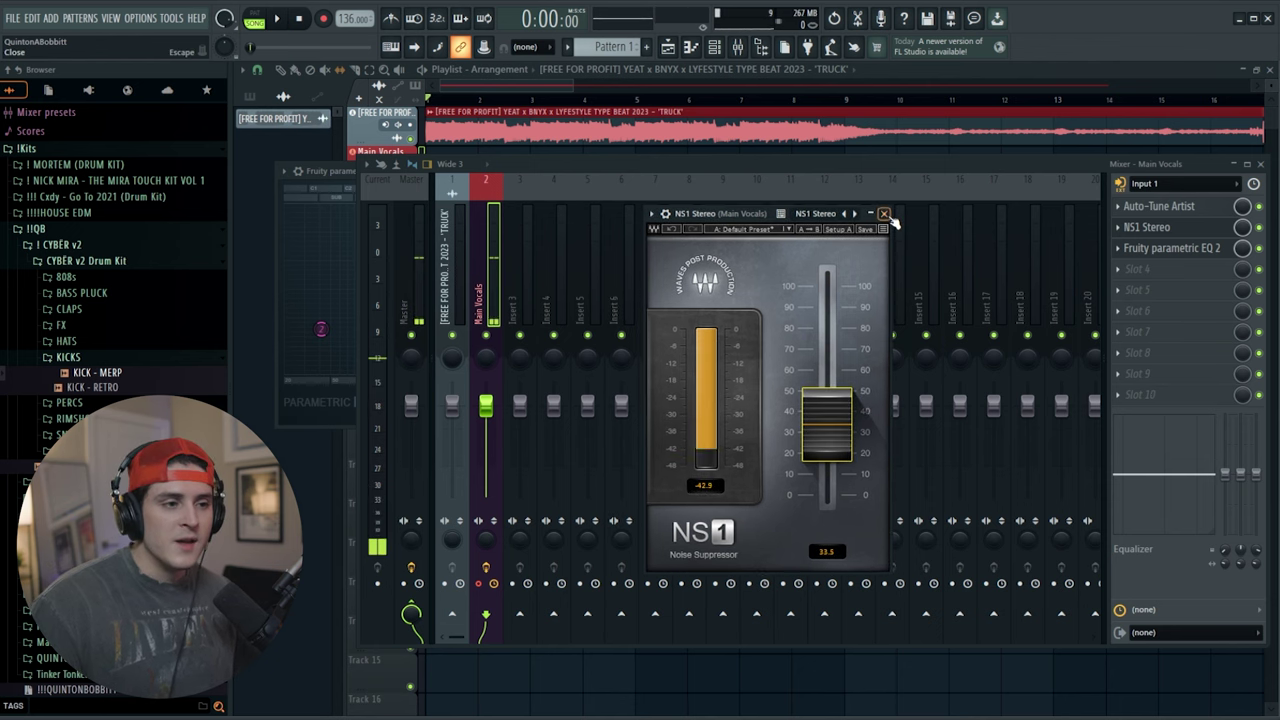
left_click(1160, 227)
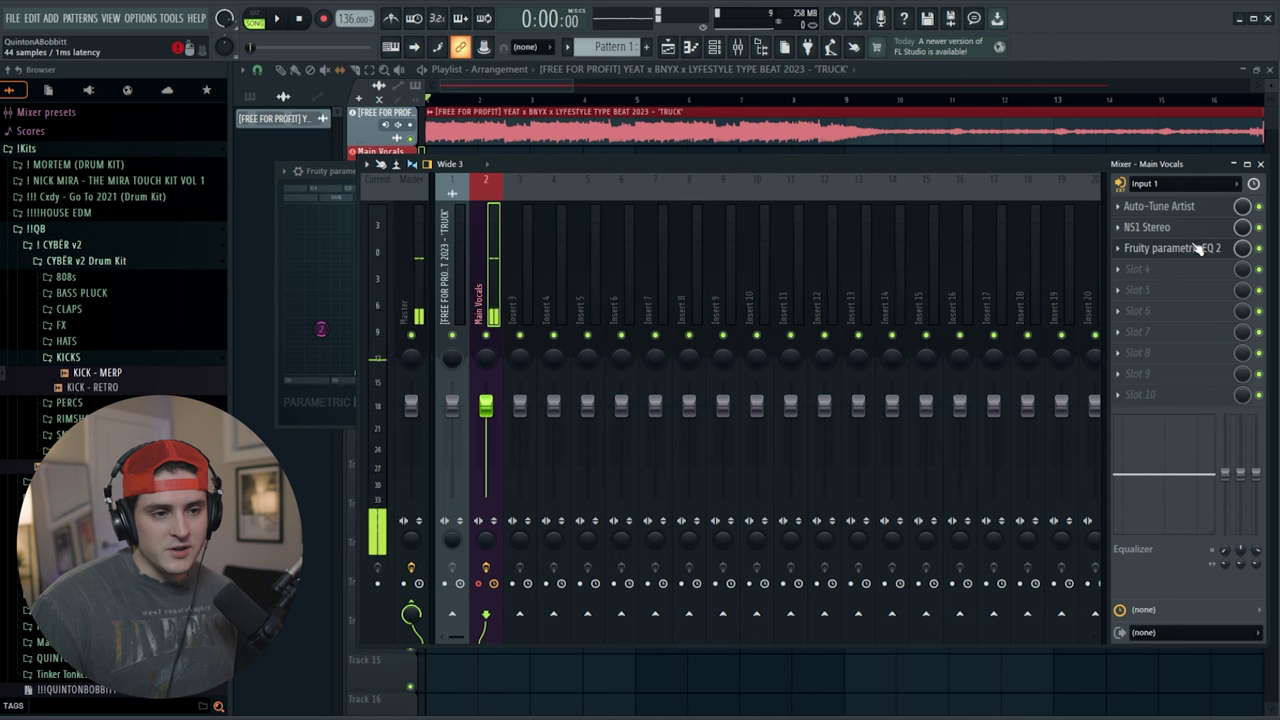
- Narrow band 4 of the third slot's Parametric EQ 2, sweep it boosted through the mids, and turn it into a small cut
left_click(1200, 248)
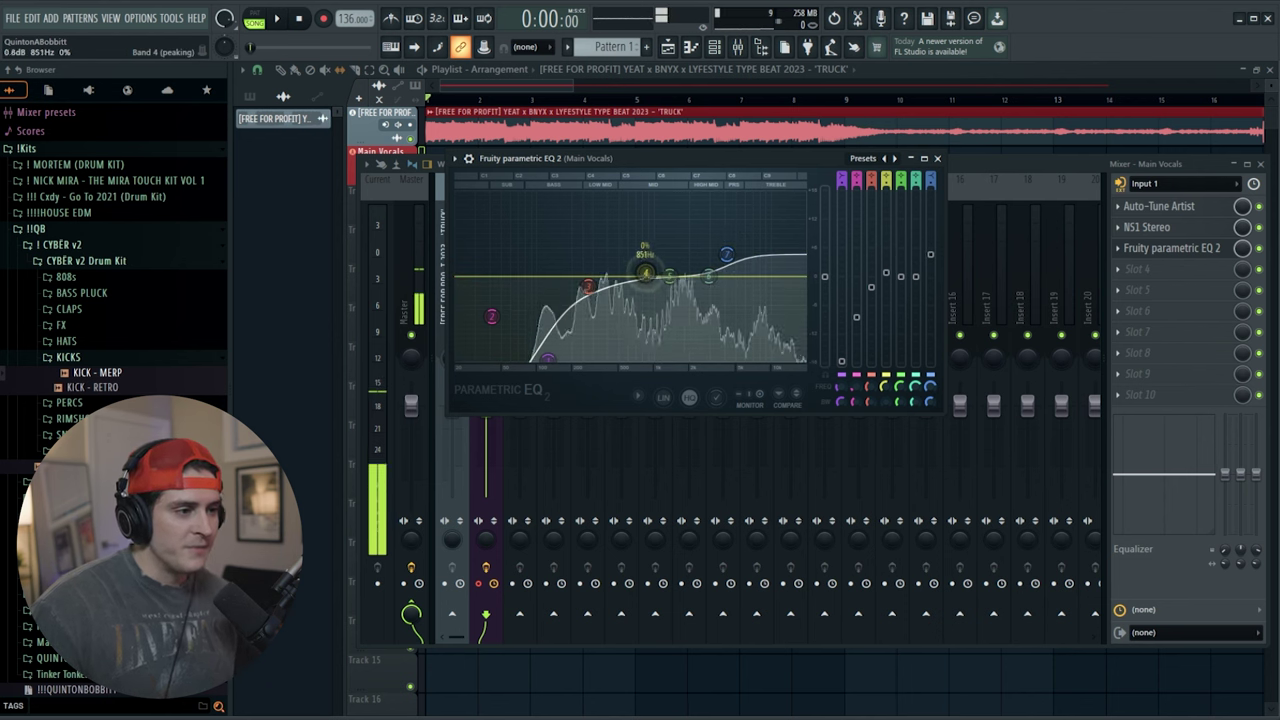
left_click_drag(644, 262, 646, 262)
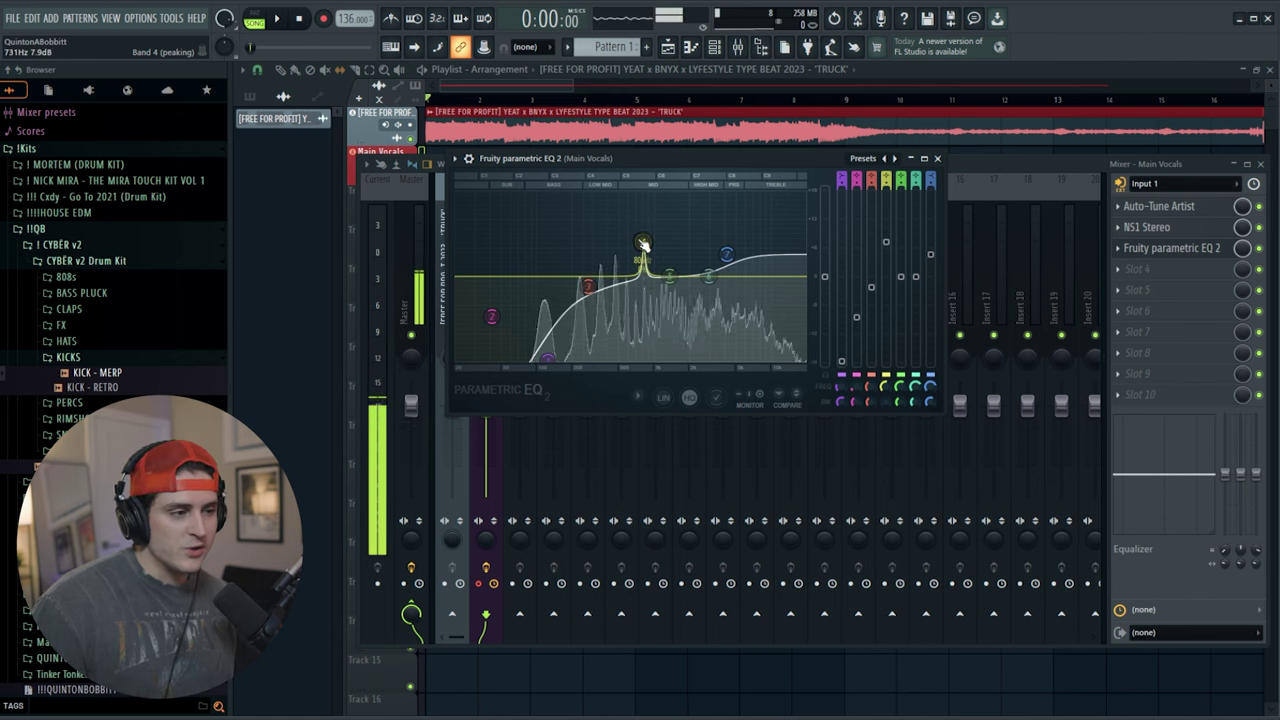
left_click_drag(643, 244, 643, 195)
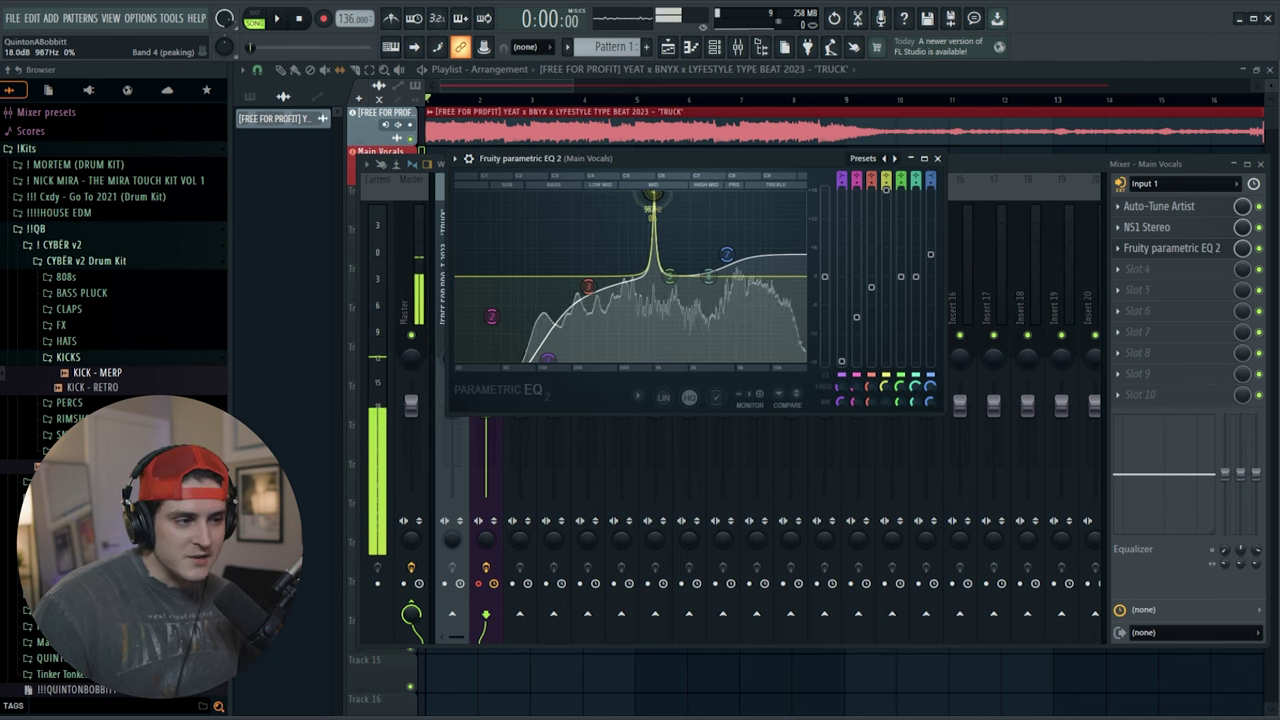
left_click_drag(683, 195, 687, 300)
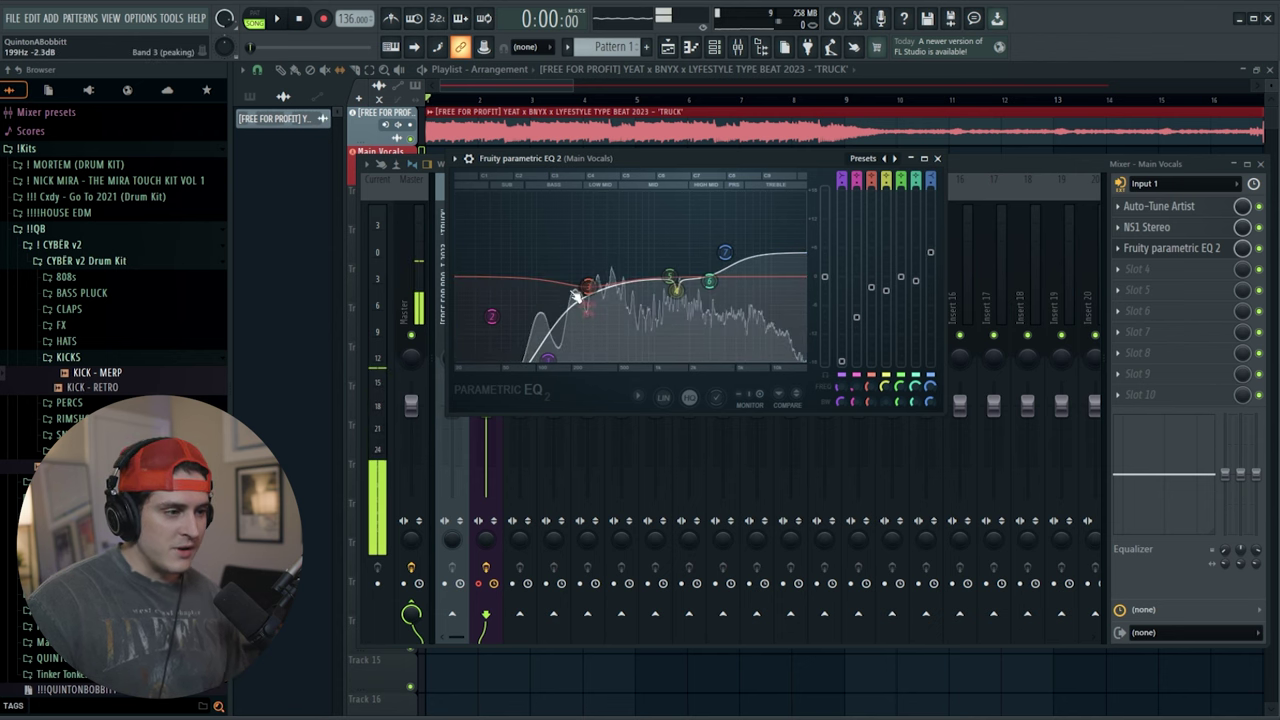
- Load Fruity Compressor in the fourth effect slot of Main Vocals and replace it with Fruity Limiter
left_click(1137, 269)
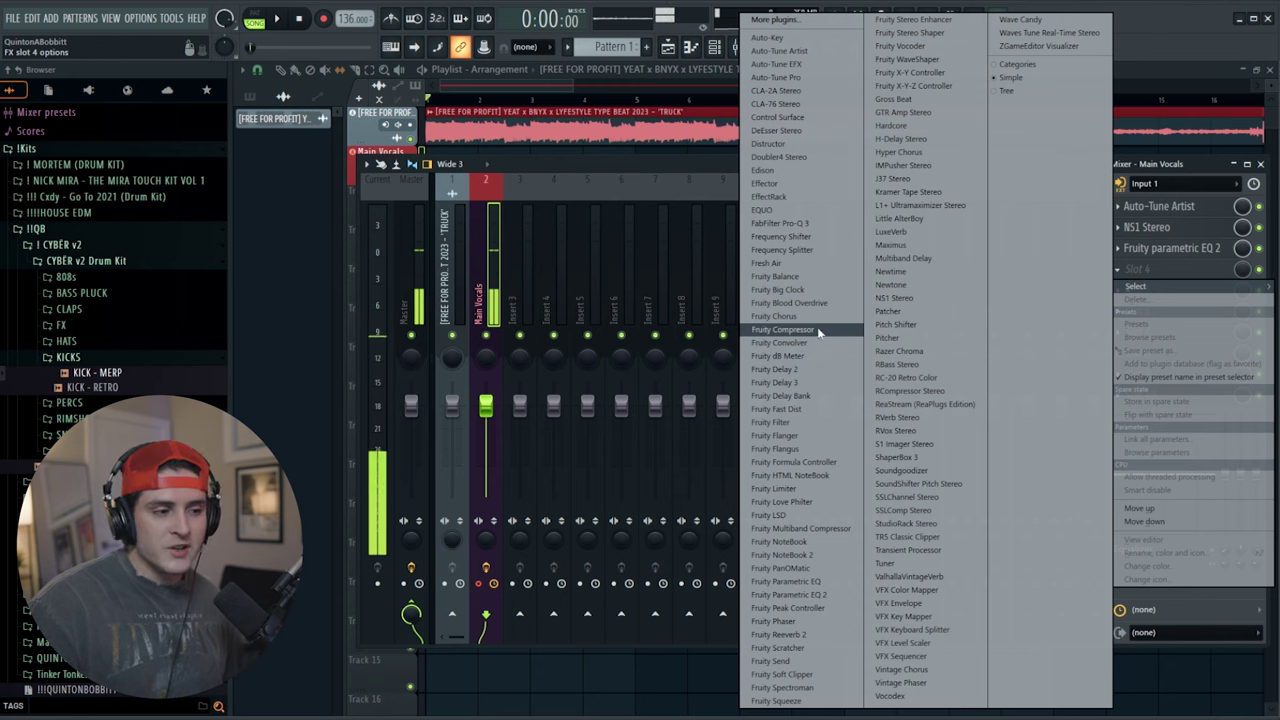
left_click(785, 330)
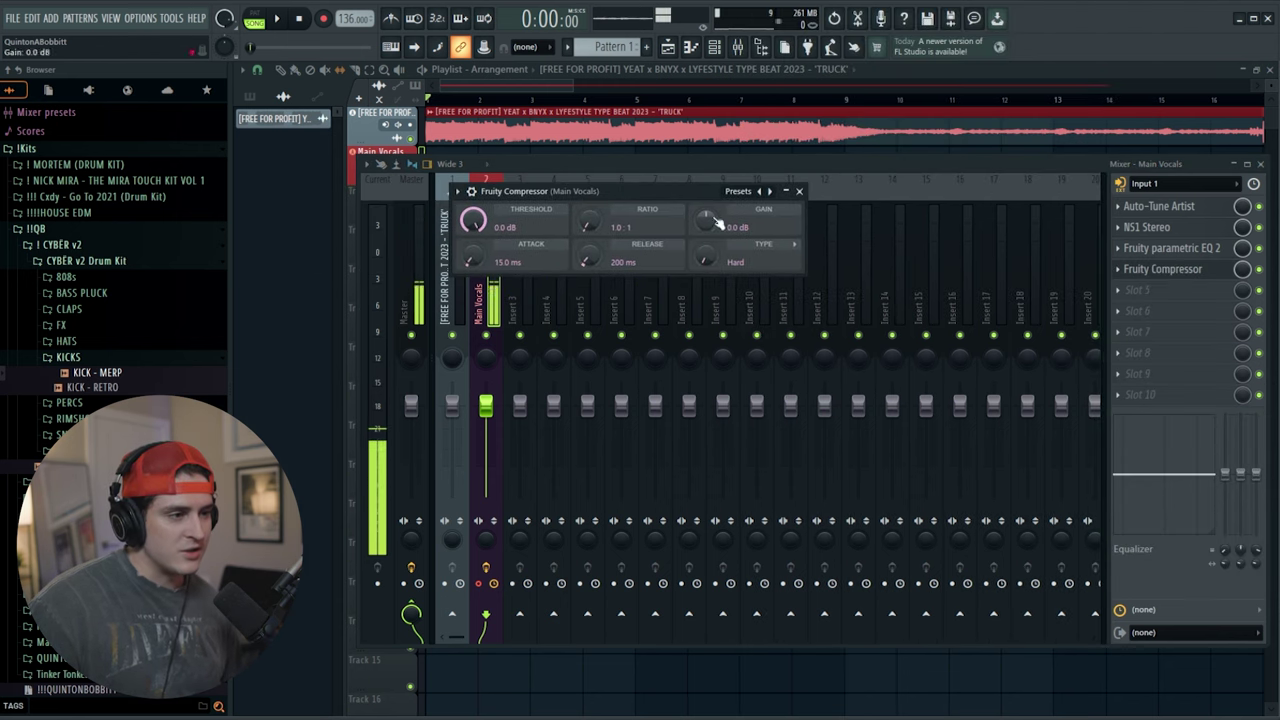
left_click(1125, 272)
mouse_move(1133, 288)
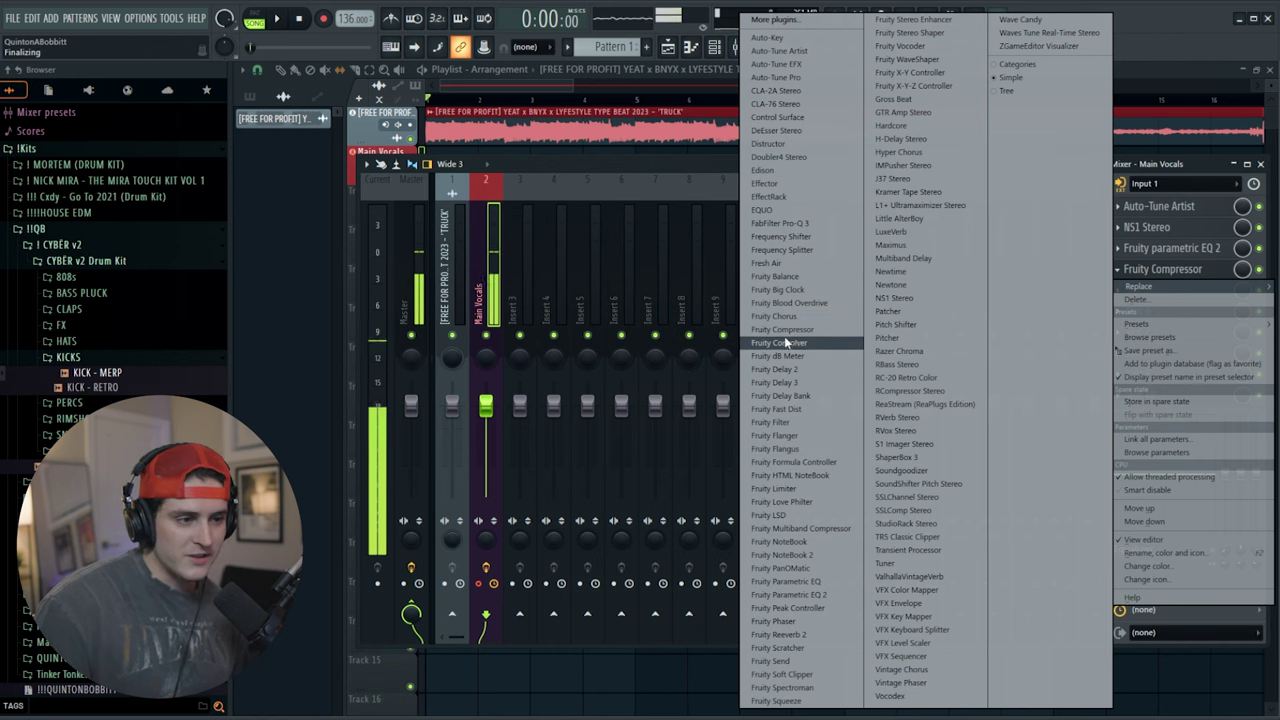
left_click(805, 488)
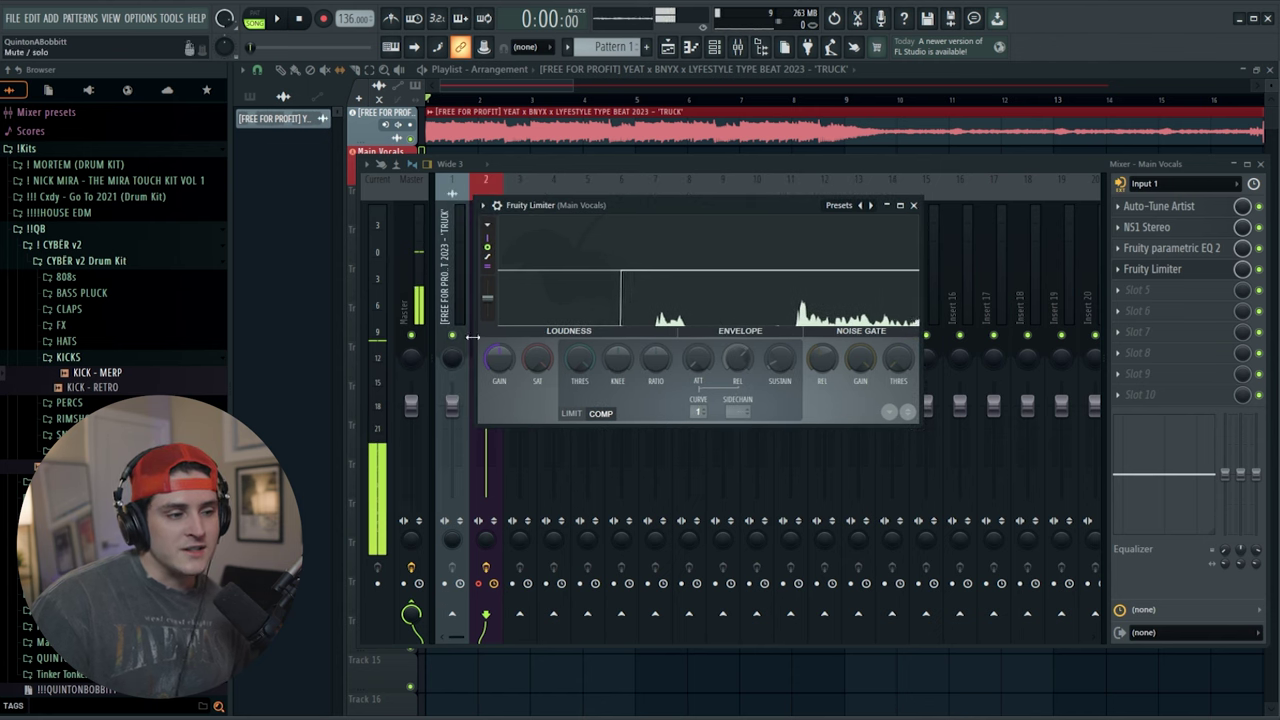
- Raise the ratio in Fruity Limiter's compressor section and set the compression threshold to about -24.3 dB
left_click_drag(657, 362, 657, 337)
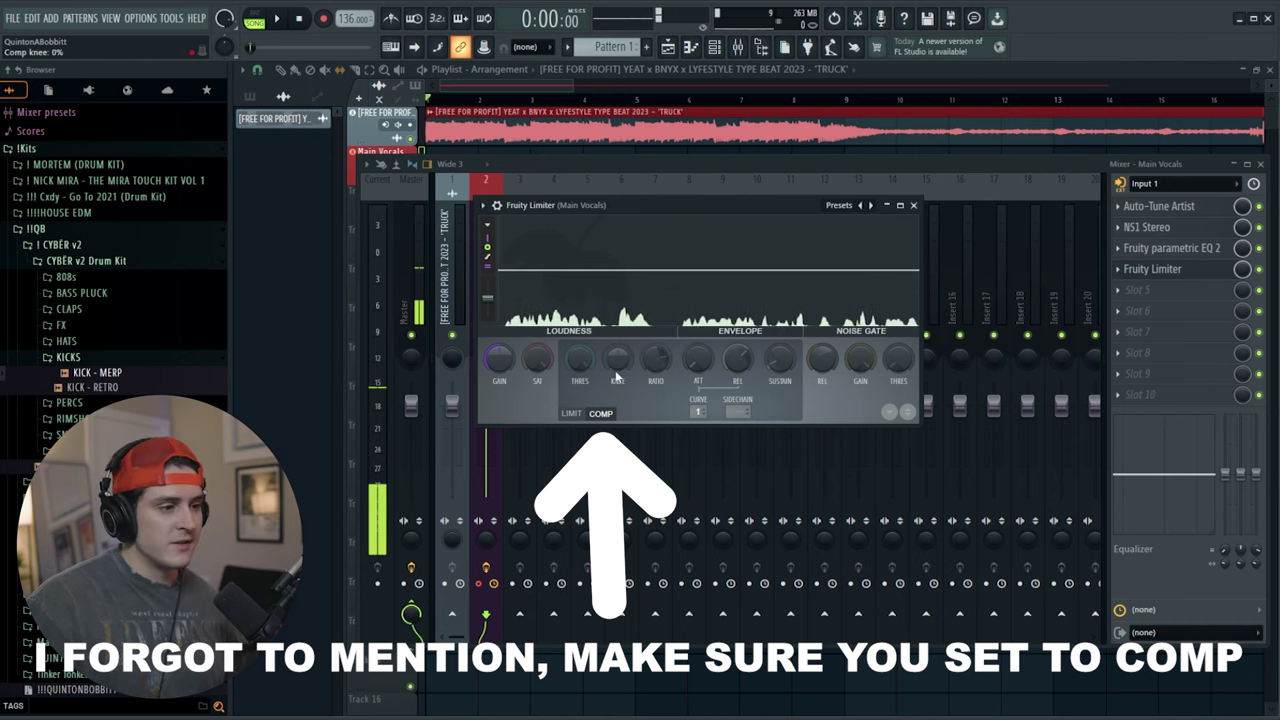
left_click_drag(656, 361, 656, 362)
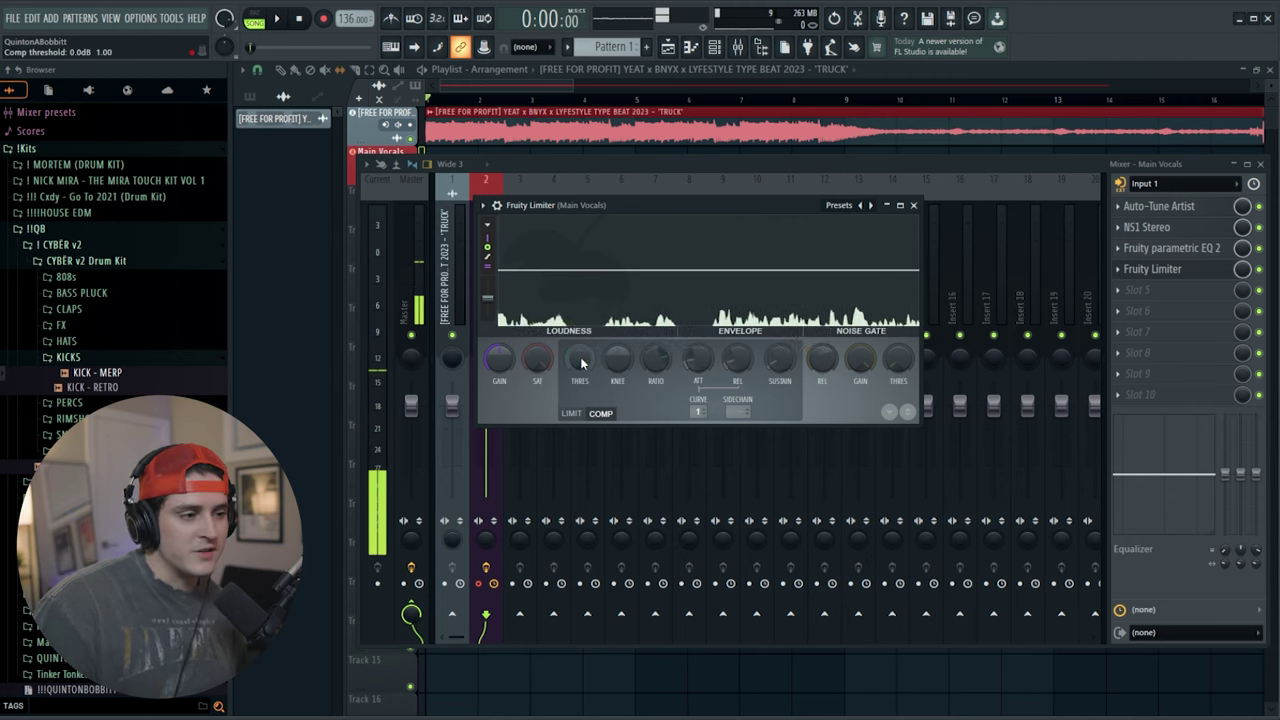
left_click_drag(581, 362, 581, 450)
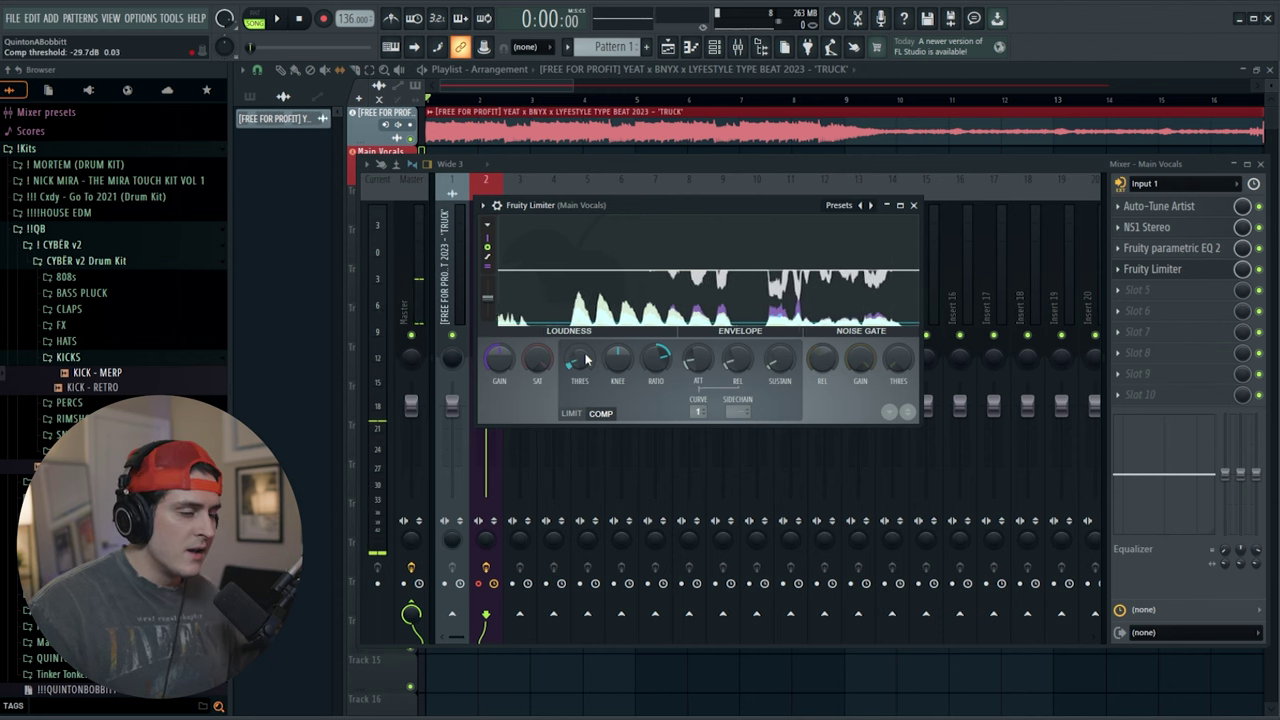
left_click_drag(584, 359, 584, 345)
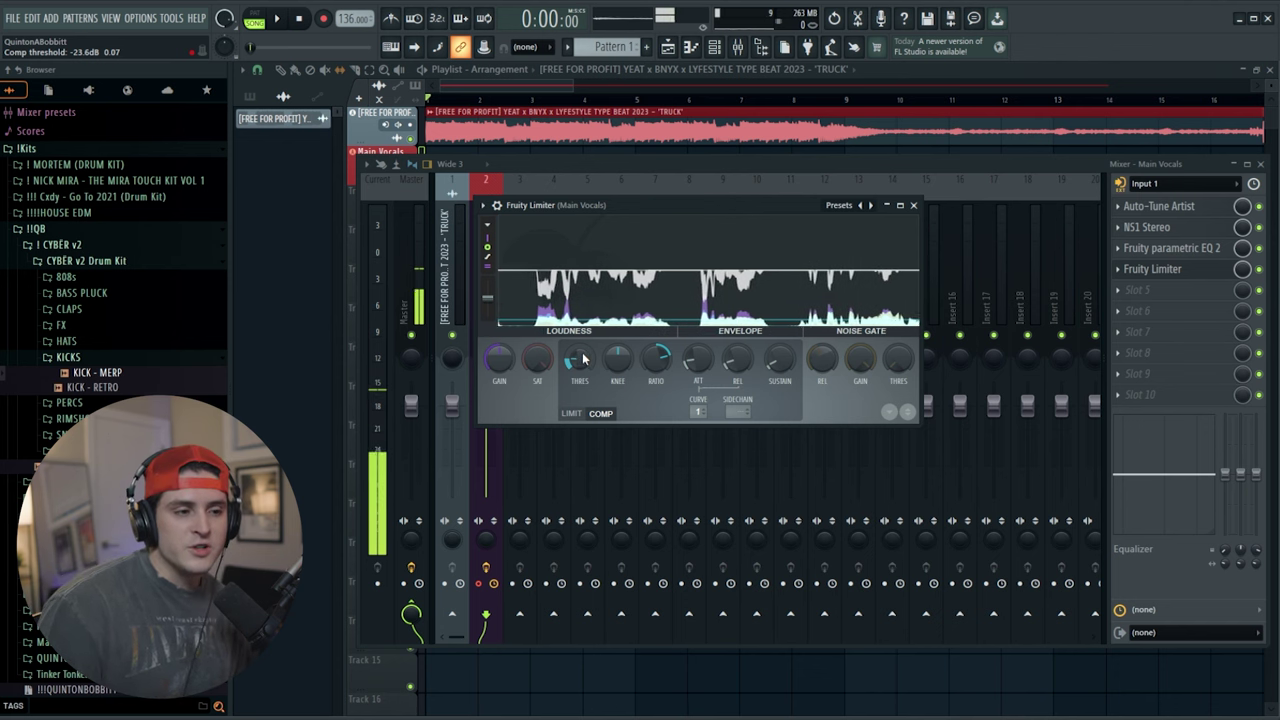
left_click_drag(583, 358, 582, 361)
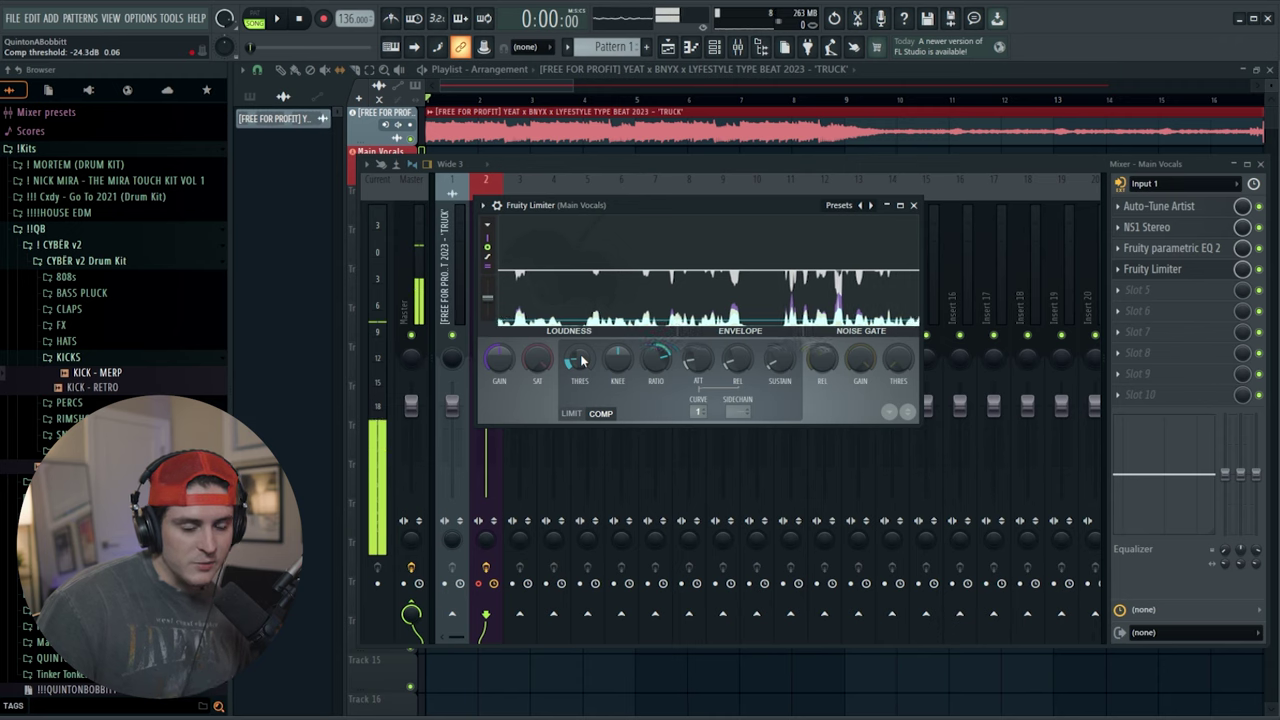
left_click(913, 205)
- Load Fruity Multiband Compressor in the fifth slot with the Vocal preset and set the mid band threshold to about -26.3 dB
left_click(1140, 290)
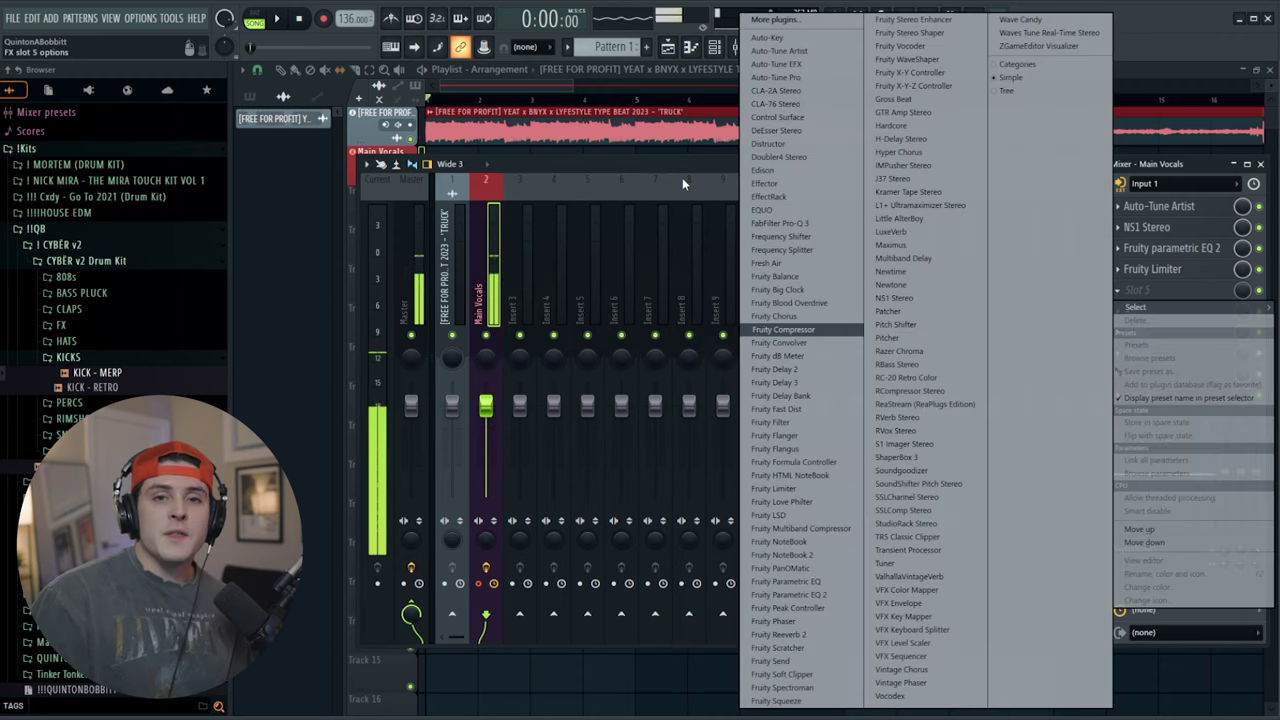
left_click(831, 533)
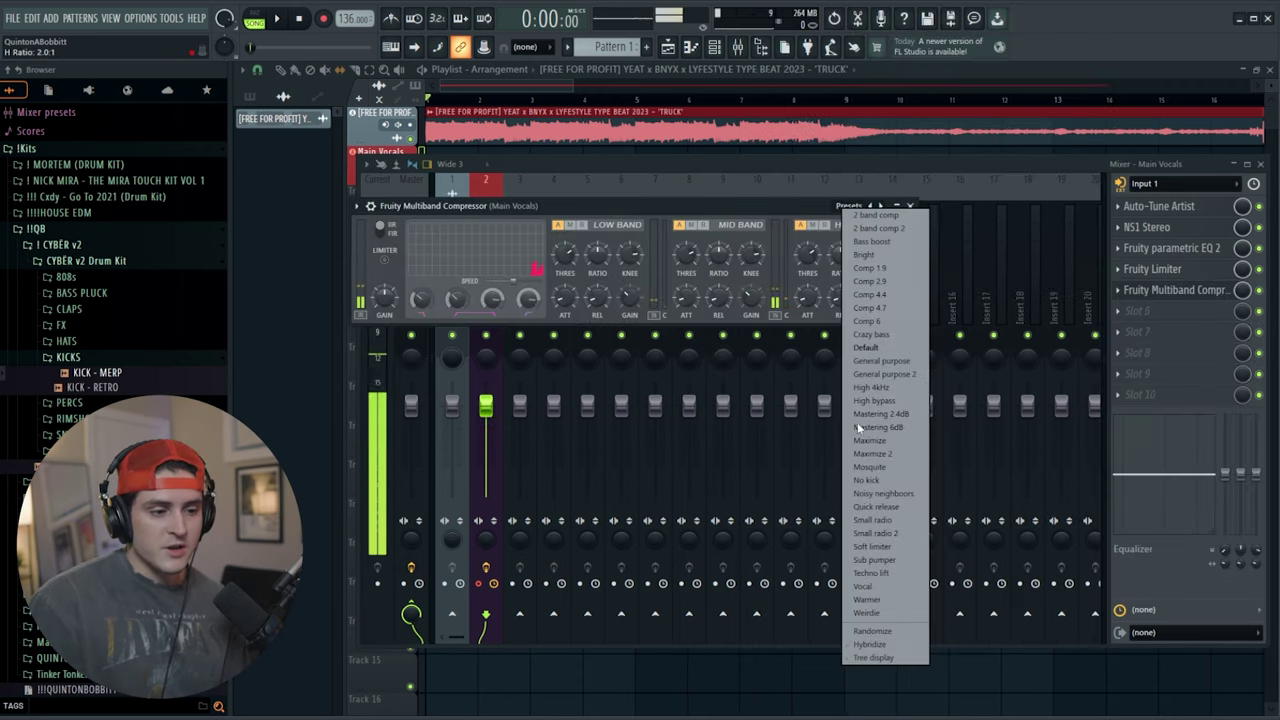
left_click(871, 590)
left_click_drag(681, 200, 719, 204)
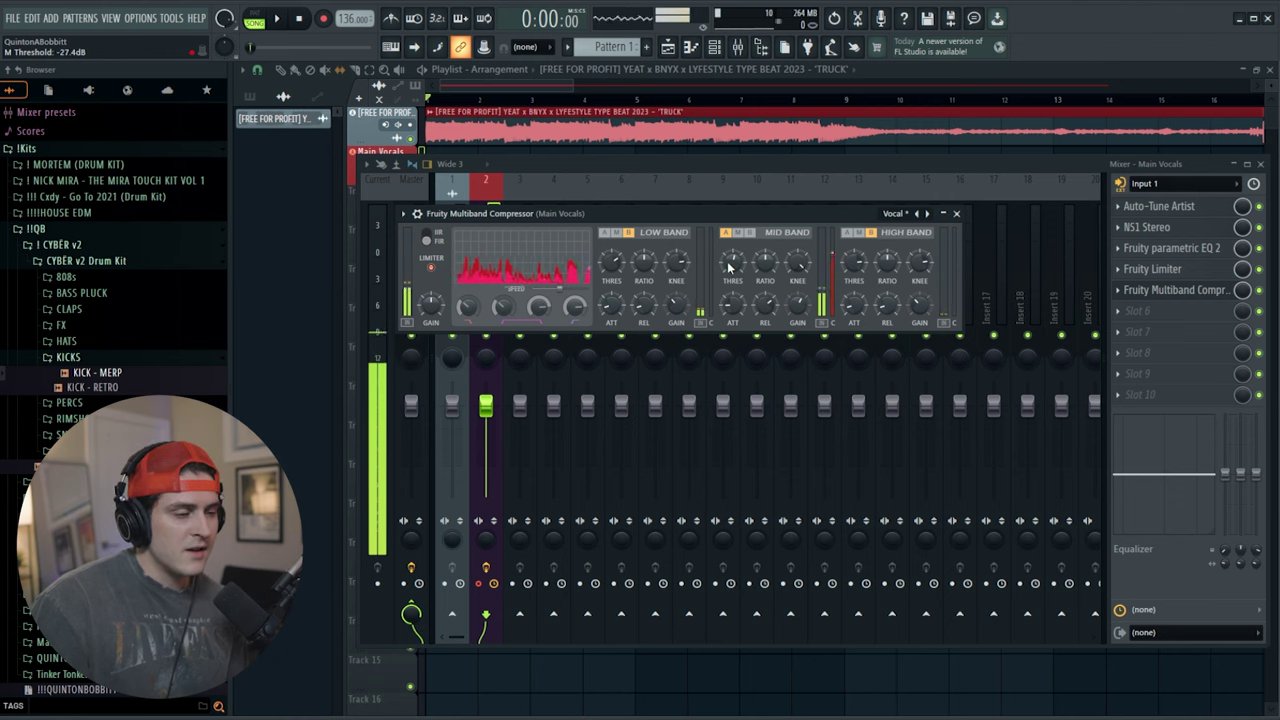
left_click_drag(731, 262, 731, 265)
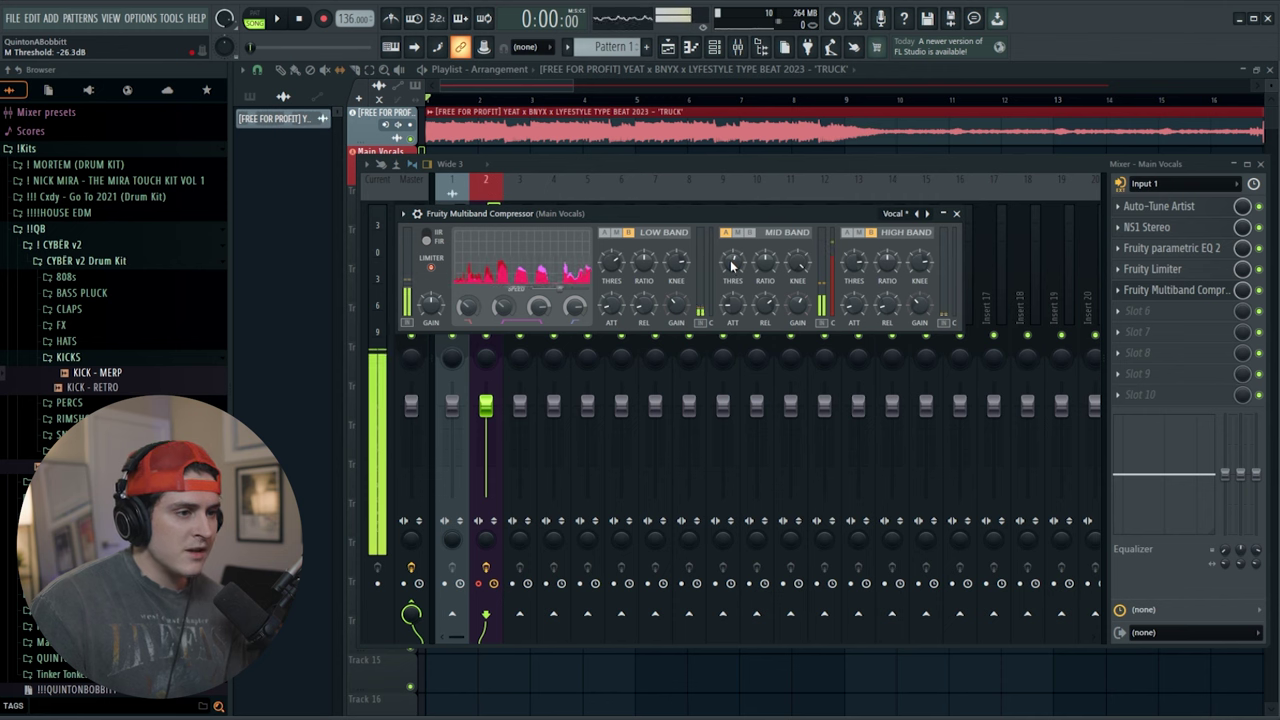
- Load Maximus in the sixth effect slot and apply its De-esser narrow-band preset
left_click(1140, 311)
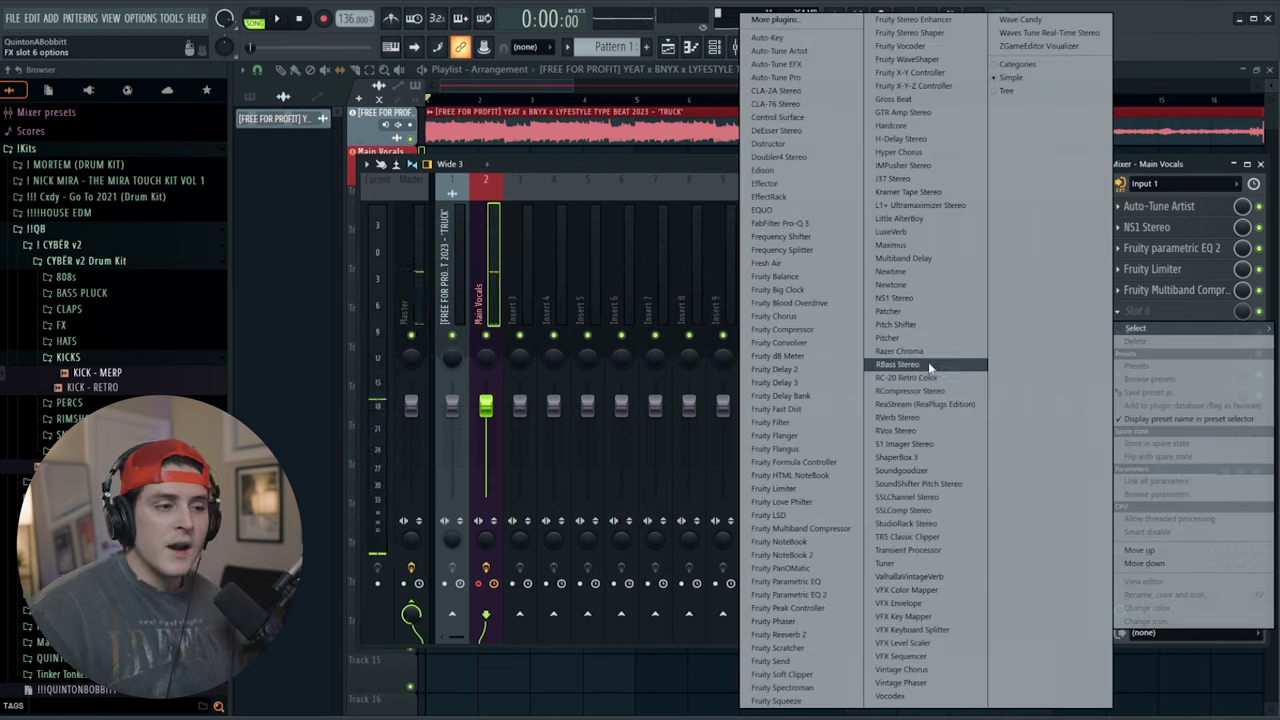
left_click(906, 249)
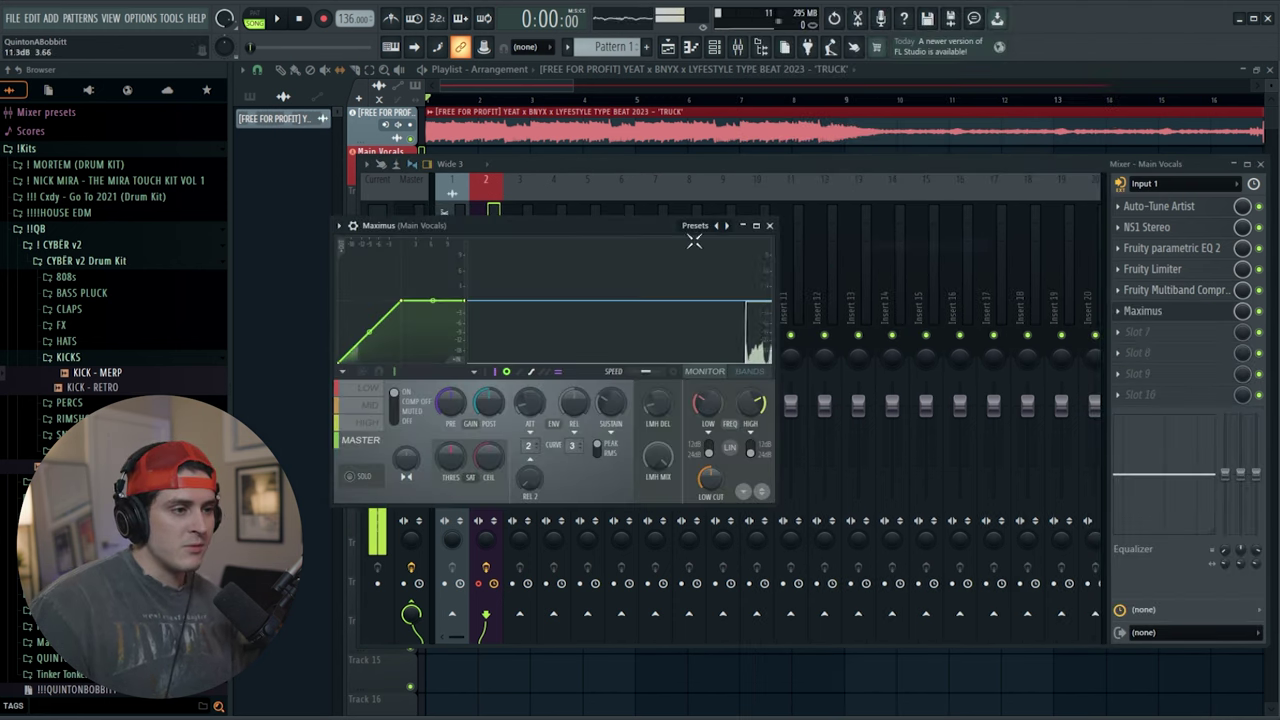
left_click(690, 226)
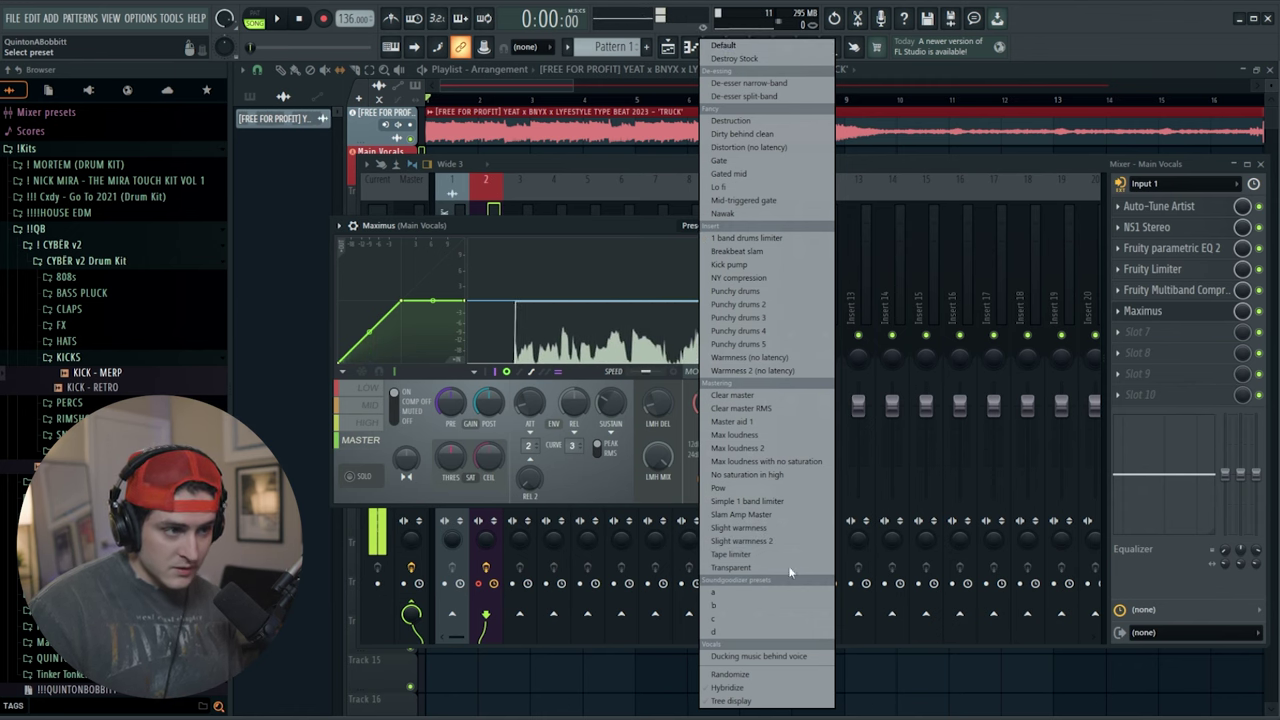
left_click(768, 83)
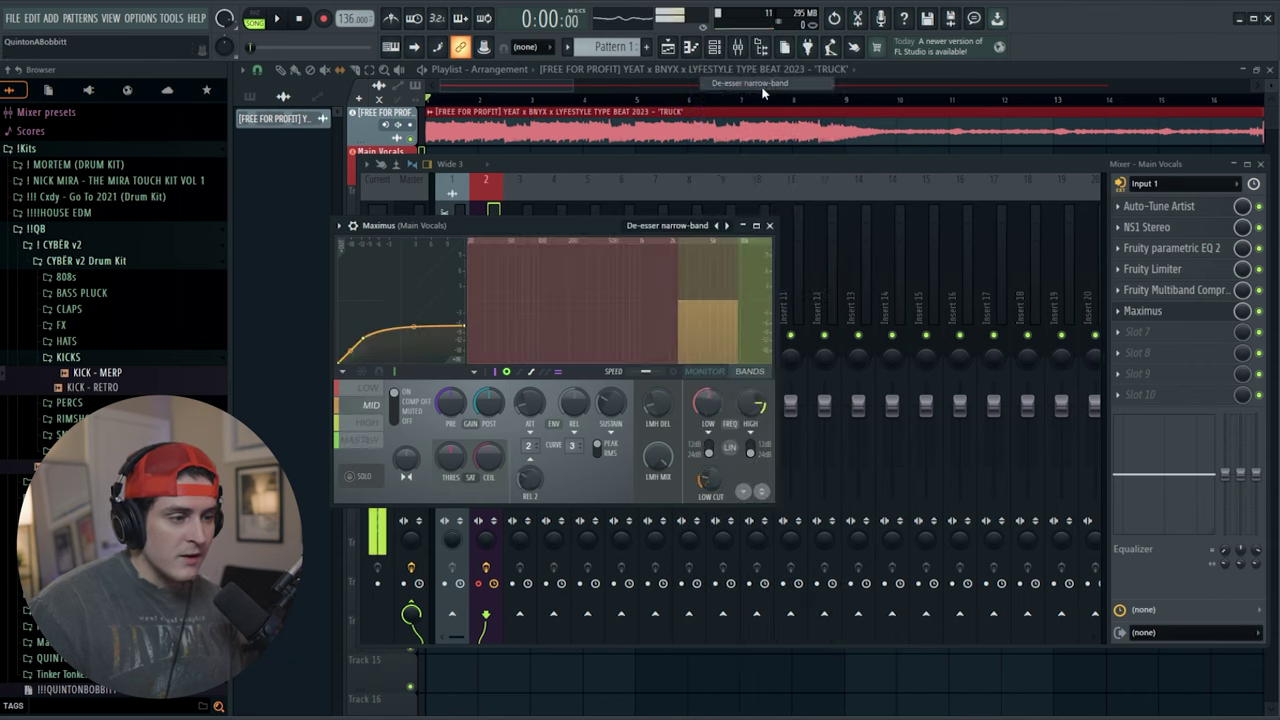
left_click_drag(546, 227, 723, 216)
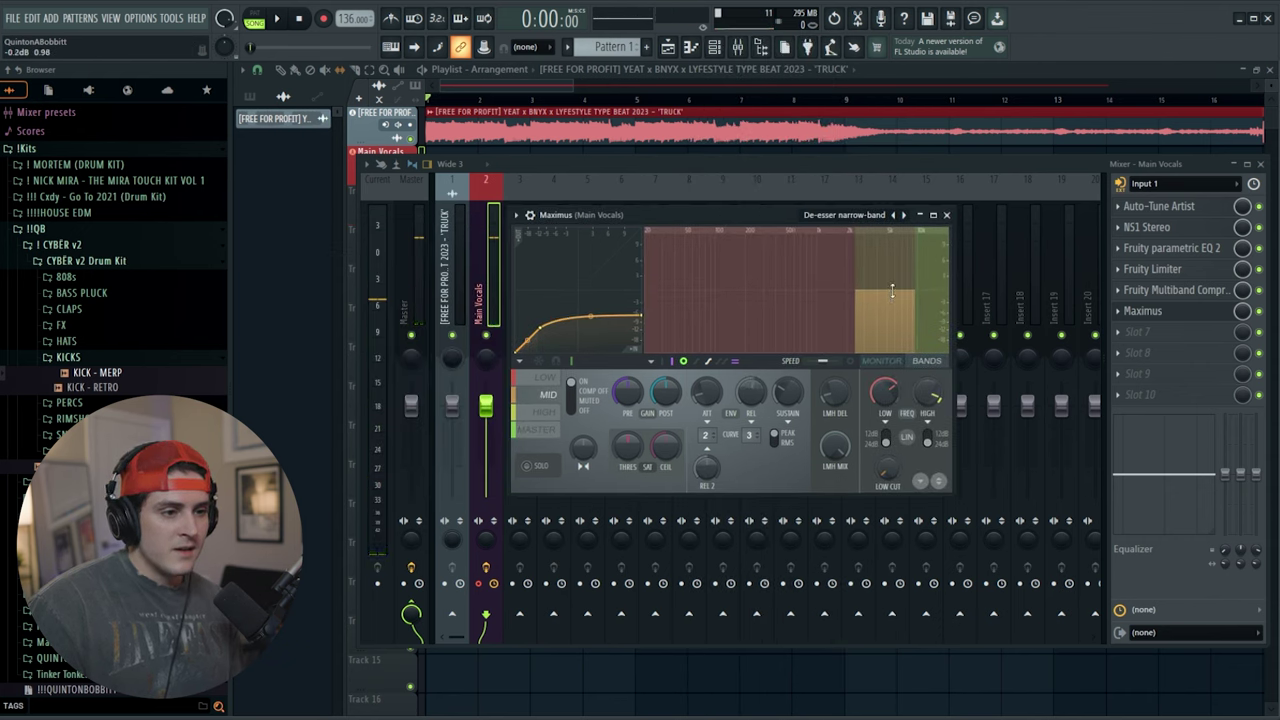
- Lower the gain of Maximus's mid band to reduce the vocal's sibilance
left_click_drag(892, 291, 892, 292)
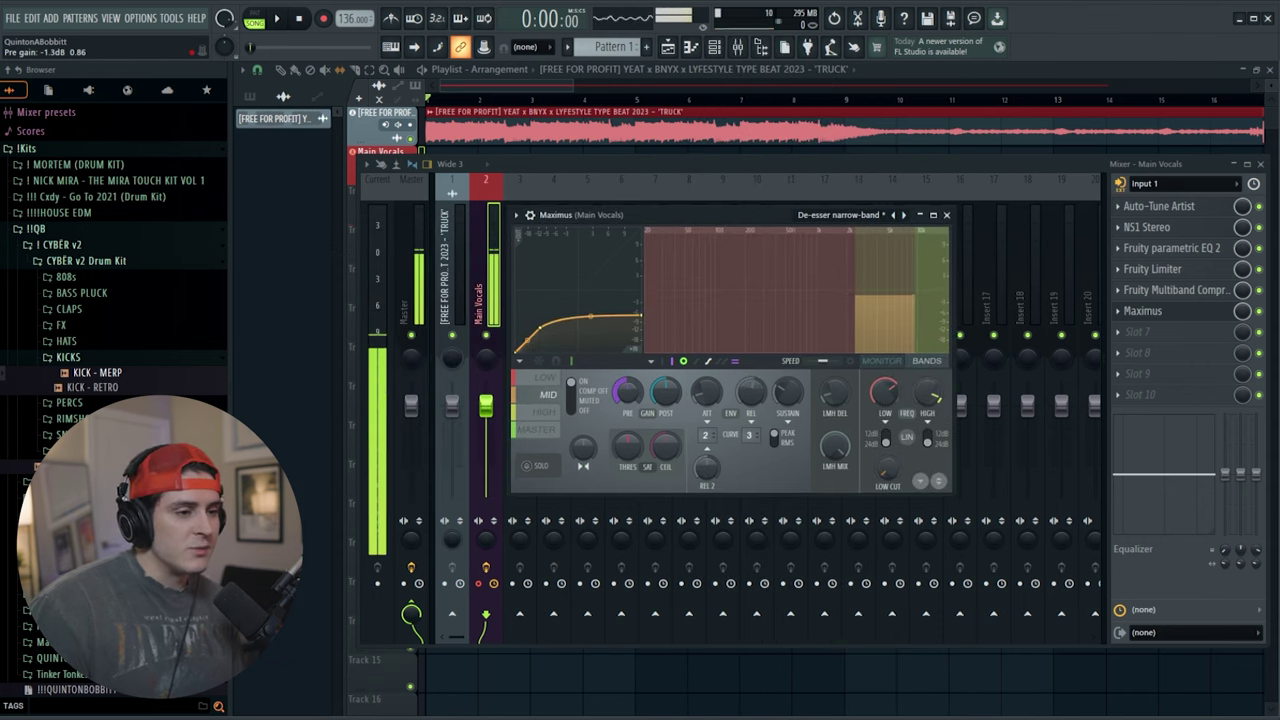
left_click_drag(892, 296, 892, 297)
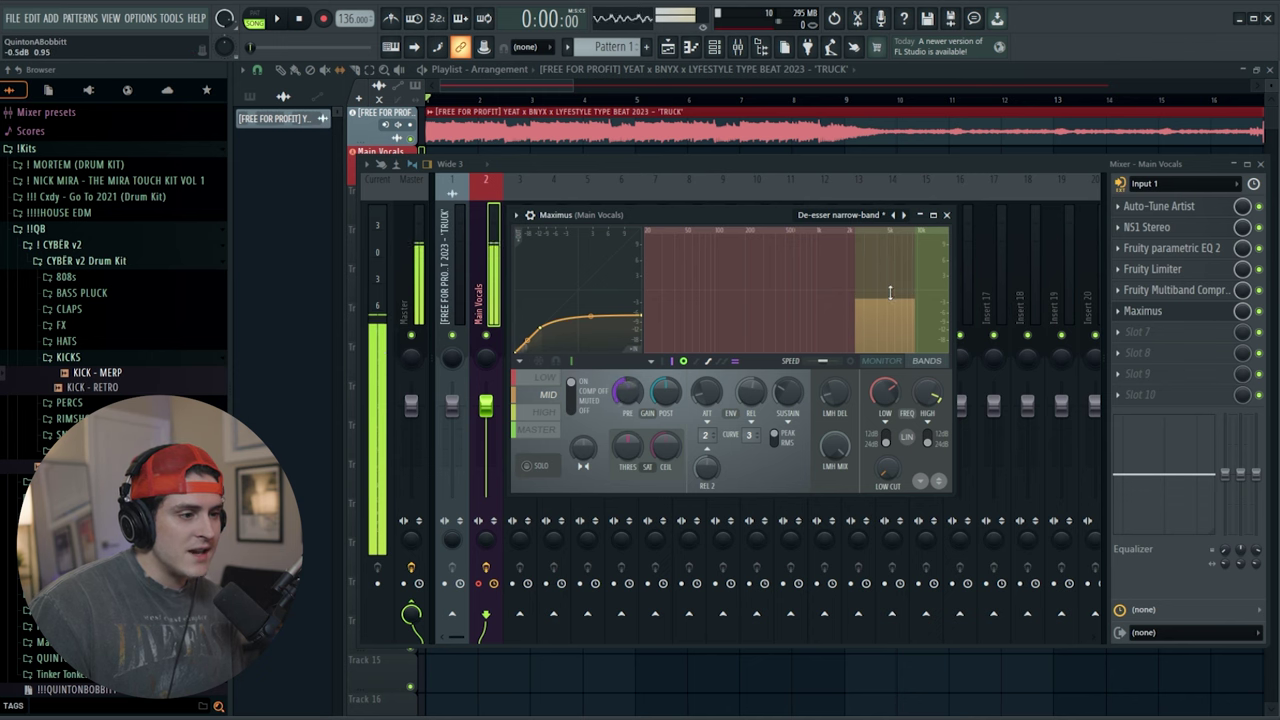
left_click_drag(887, 300, 887, 284)
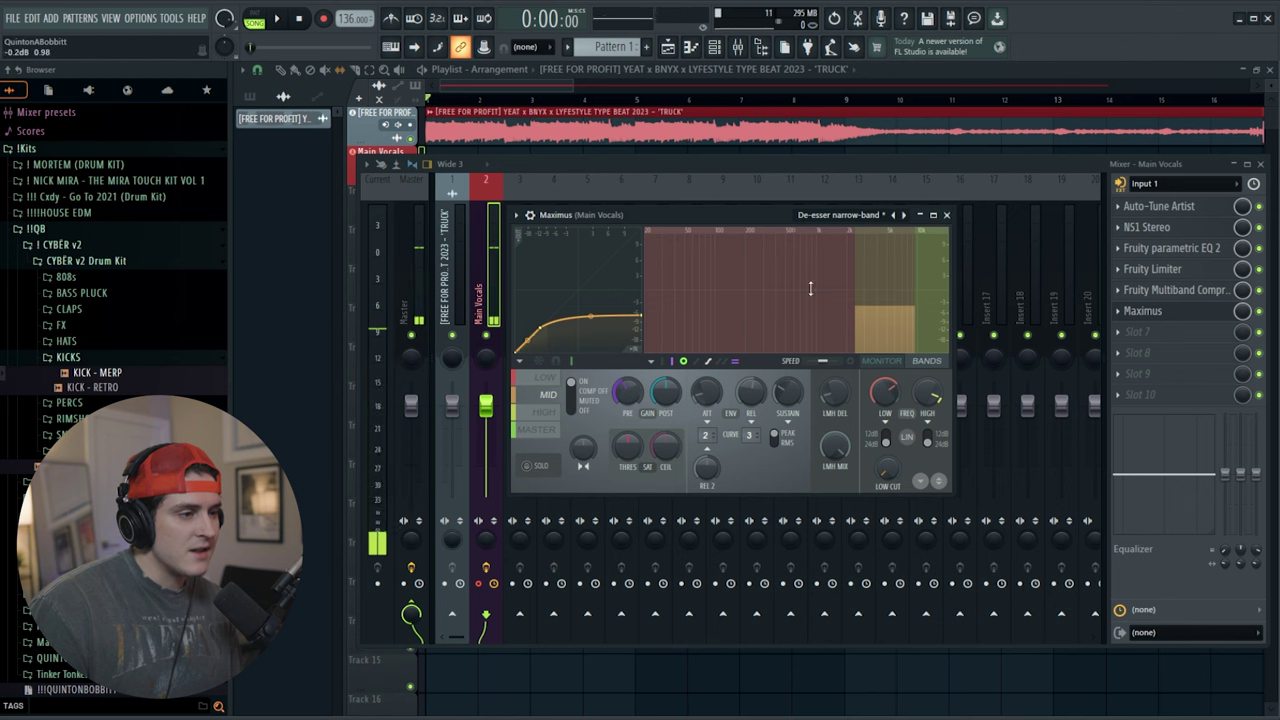
left_click(946, 214)
- Load Fresh Air in the seventh effect slot with Mid Air at 28 and High Air at 41
left_click(1150, 338)
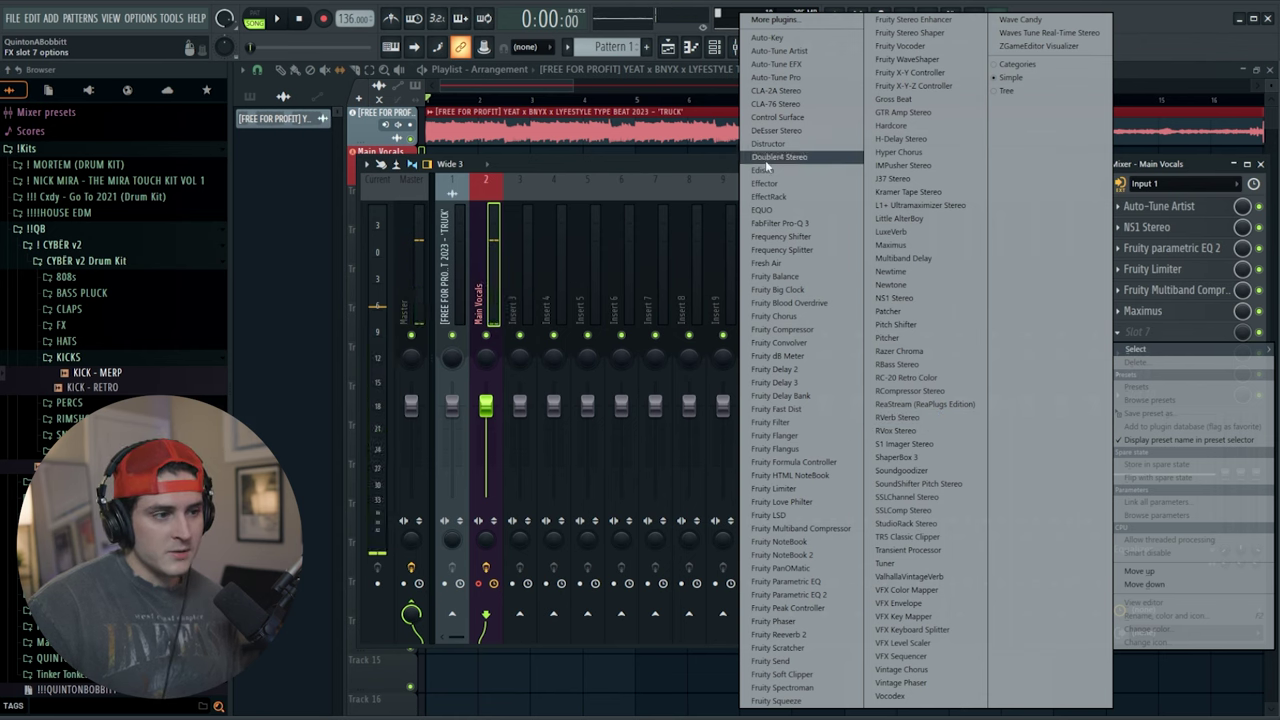
left_click(782, 264)
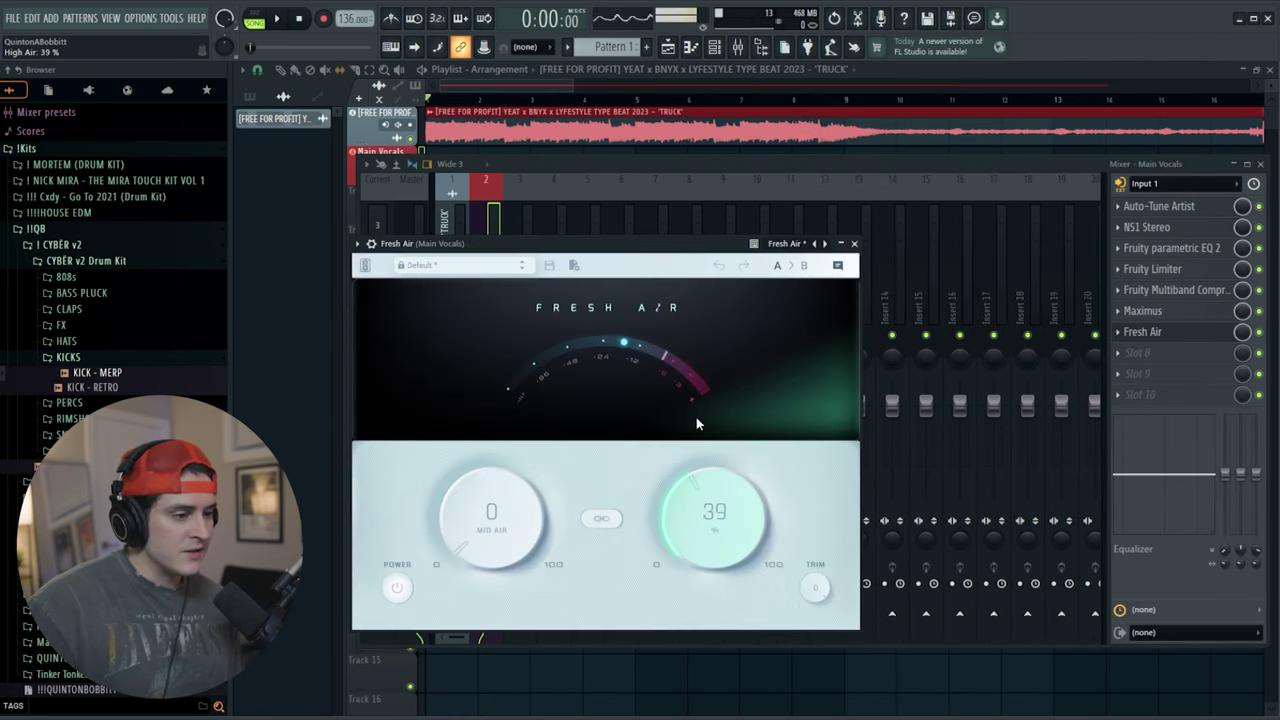
left_click_drag(493, 523, 470, 451)
left_click_drag(485, 522, 487, 491)
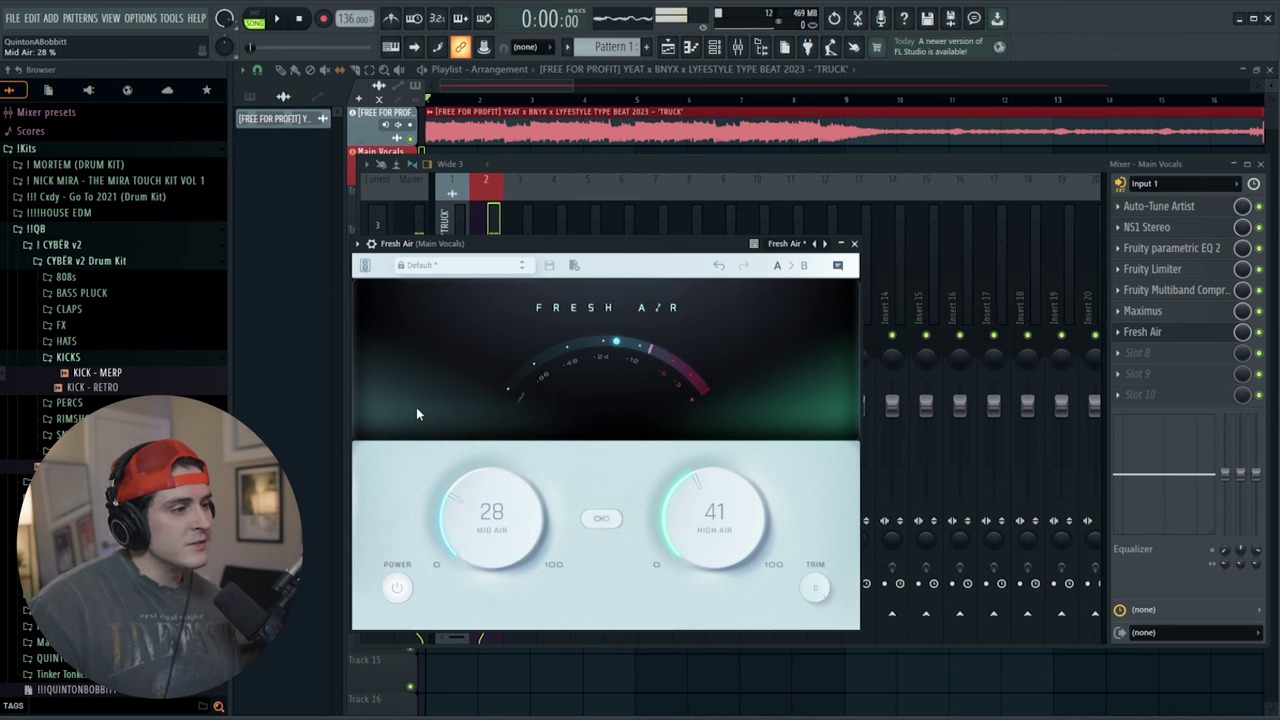
left_click(855, 244)
- Add a second Fruity Parametric EQ 2 in the eighth slot with a low cut and a -0.6 dB dip at about 650 Hz
left_click(1140, 352)
mouse_move(1135, 370)
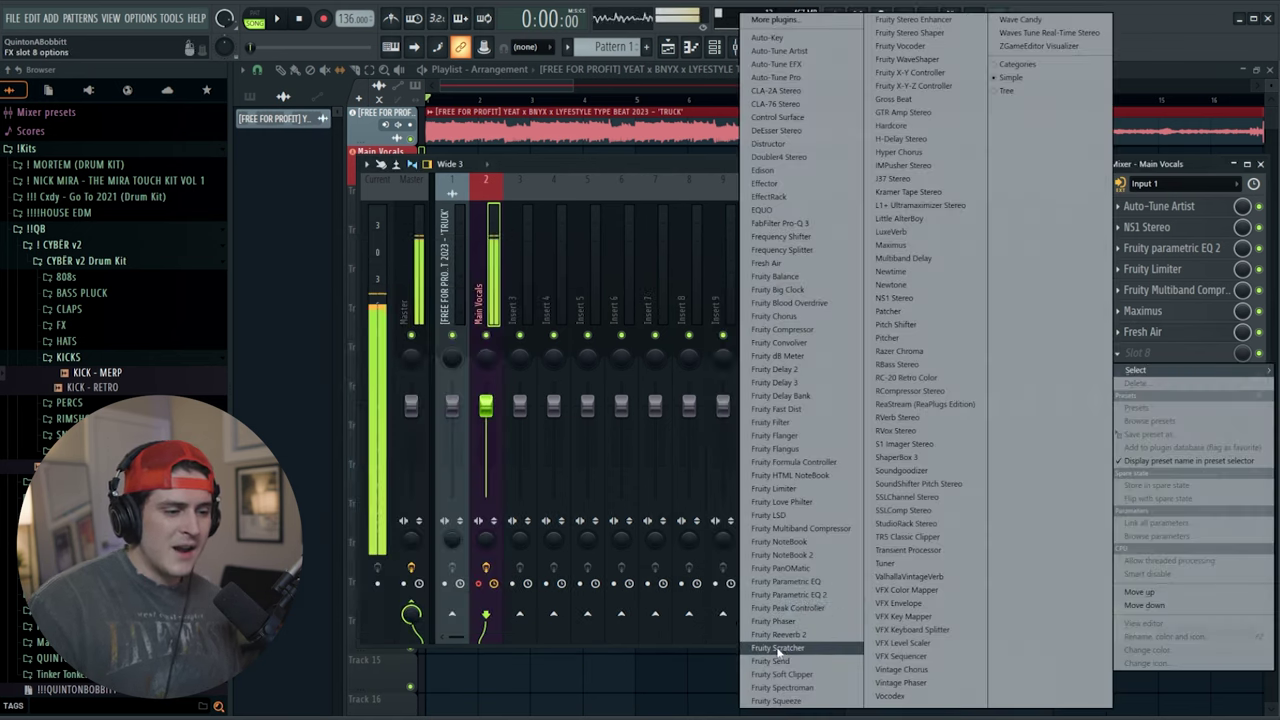
left_click(828, 598)
left_click_drag(471, 403, 506, 440)
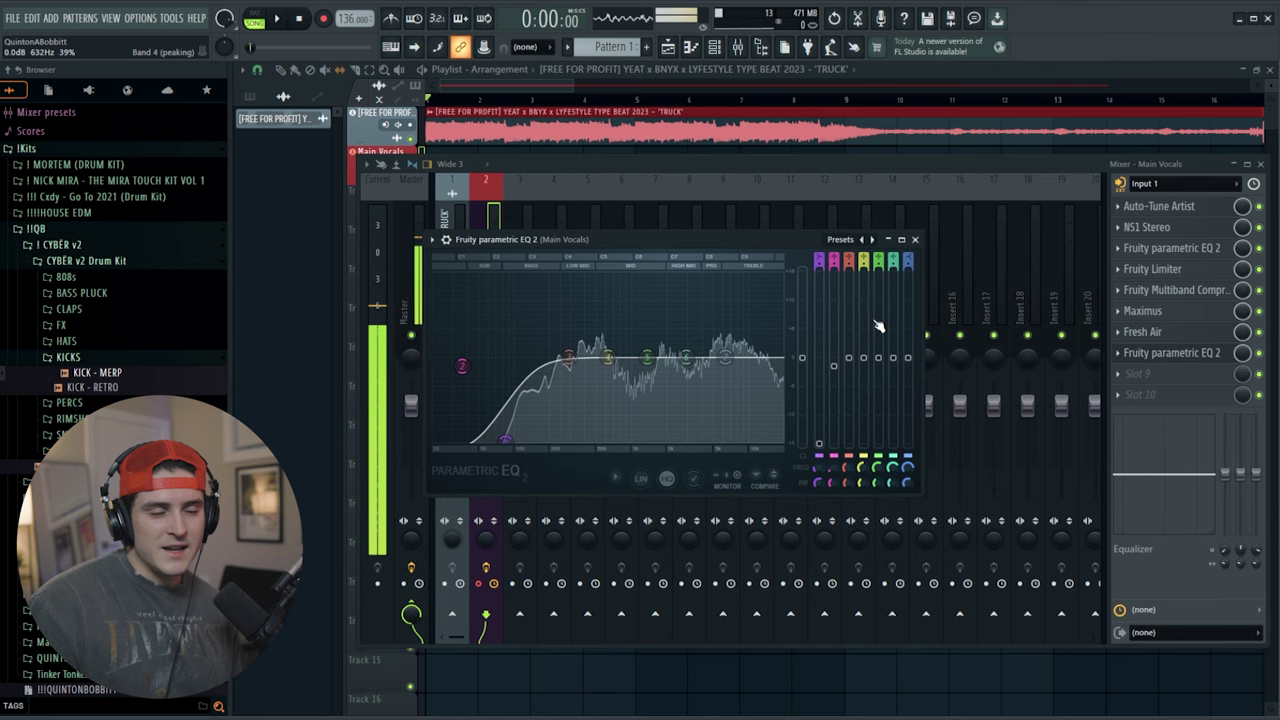
left_click_drag(463, 366, 460, 376)
left_click_drag(608, 357, 609, 360)
mouse_move(509, 440)
left_mouse_down()
mouse_move(500, 426)
mouse_move(512, 441)
left_mouse_up()
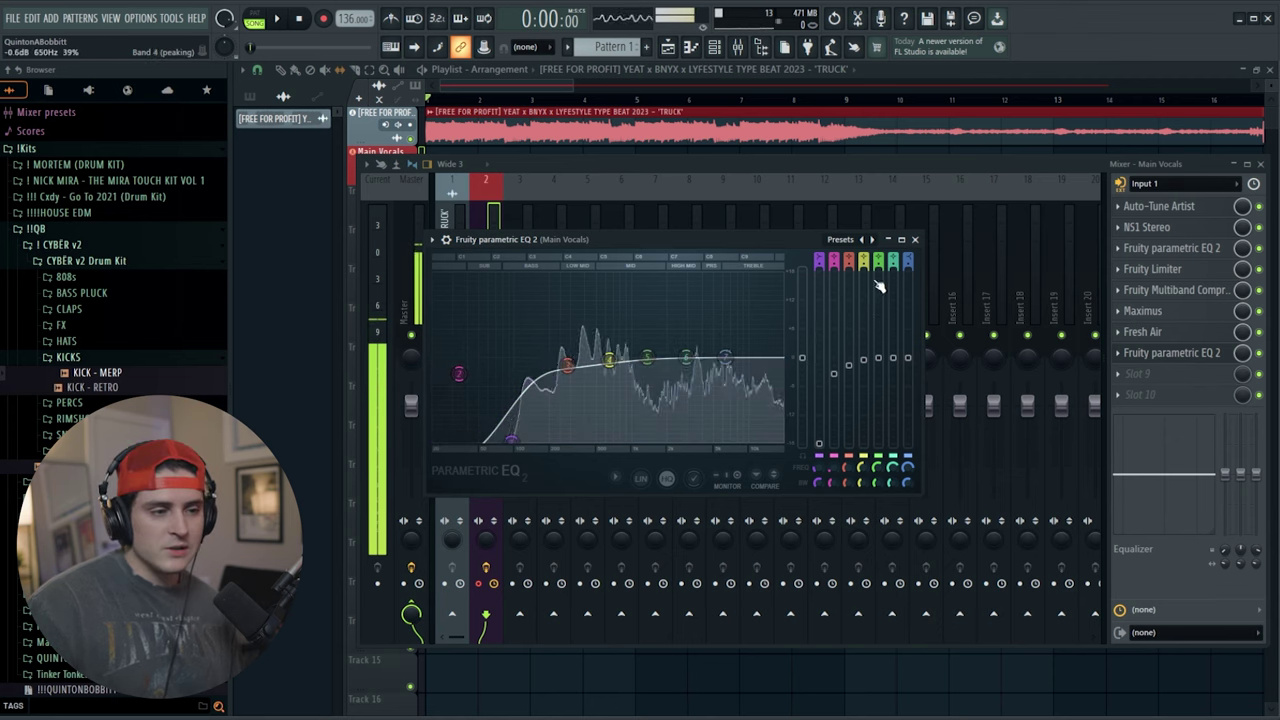
left_click(916, 240)
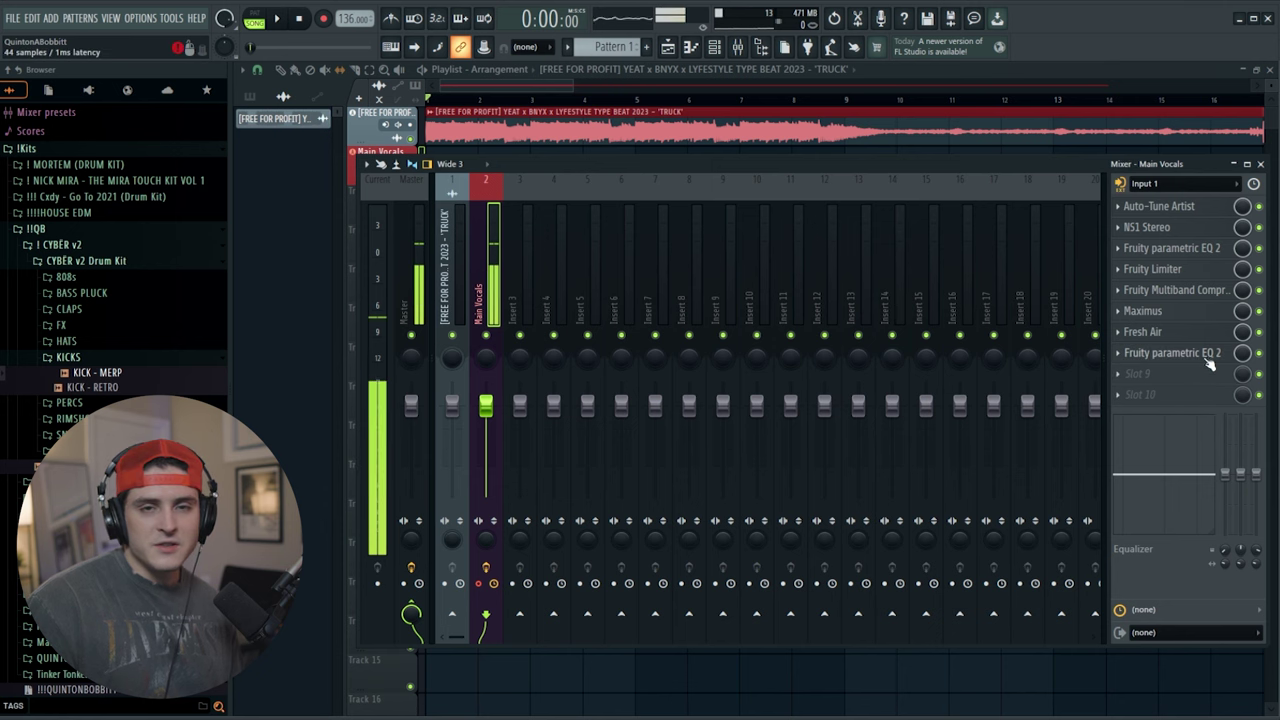
- Load Fruity Flangus in the ninth effect slot and set its mix level to 16%
left_click(1143, 374)
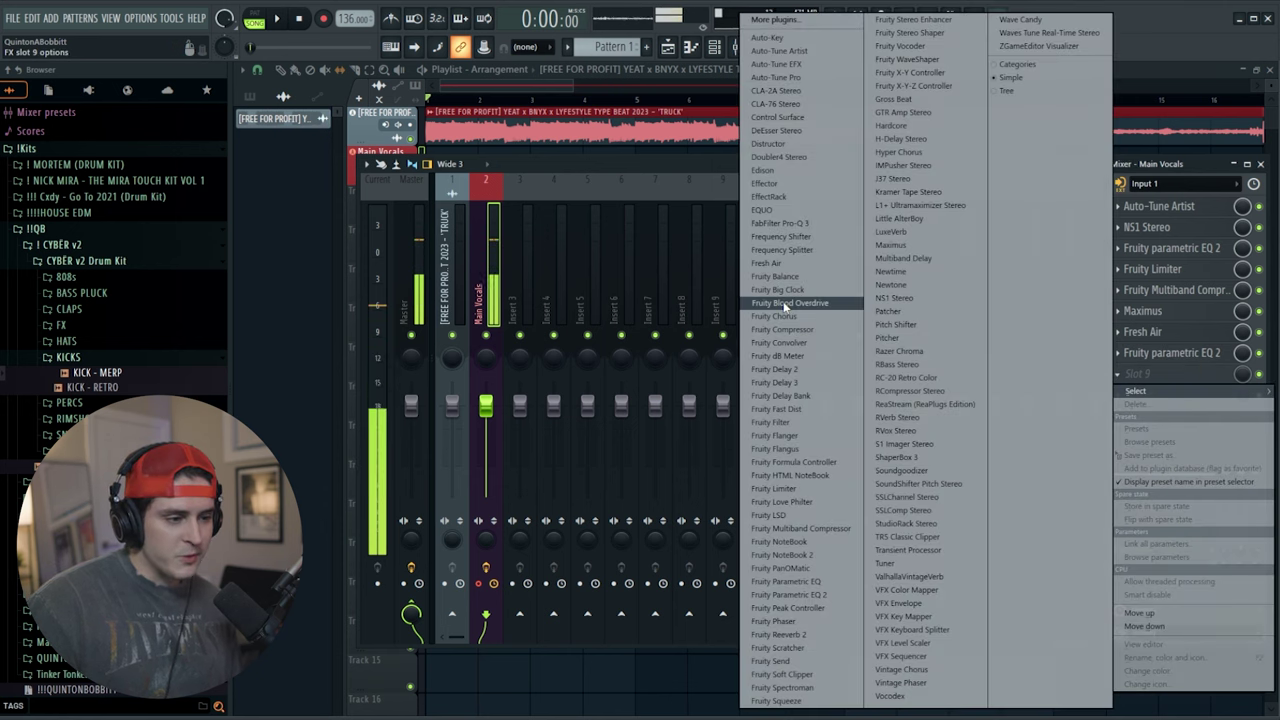
left_click(806, 452)
left_click_drag(1242, 374, 1242, 371)
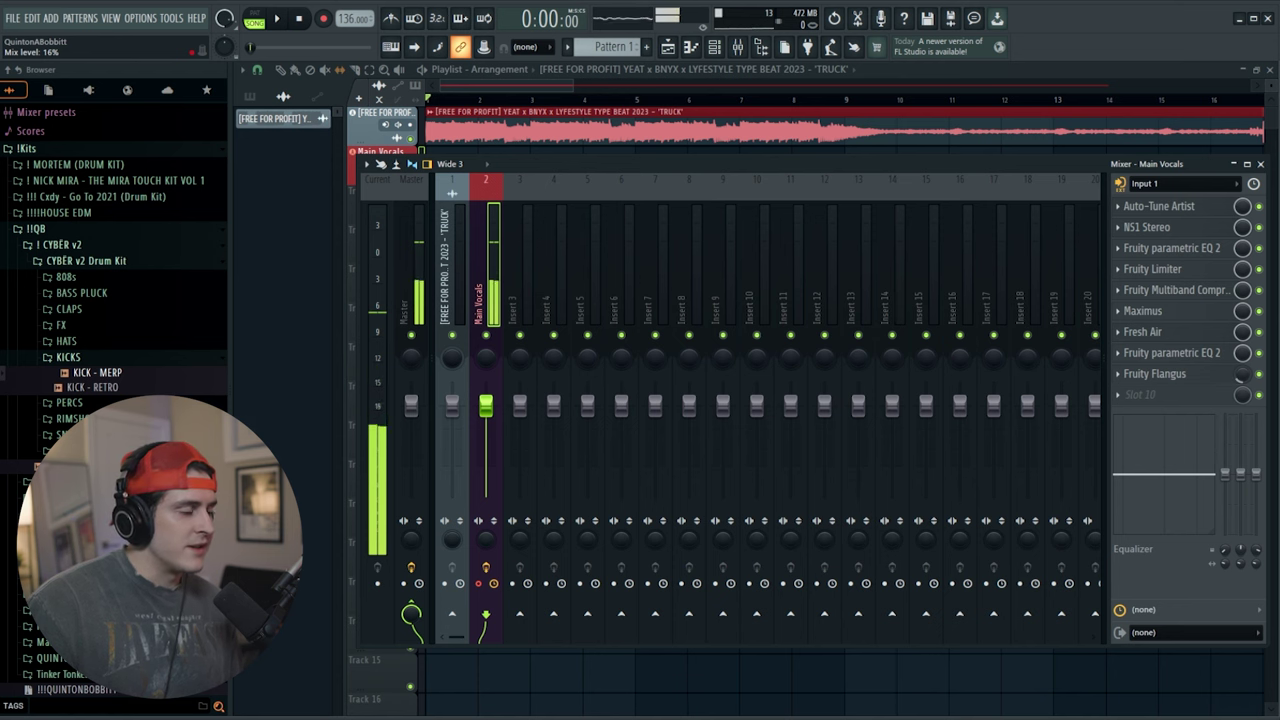
- Name mixer insert 3 "Reverb" and colour it steel blue
left_click(525, 264)
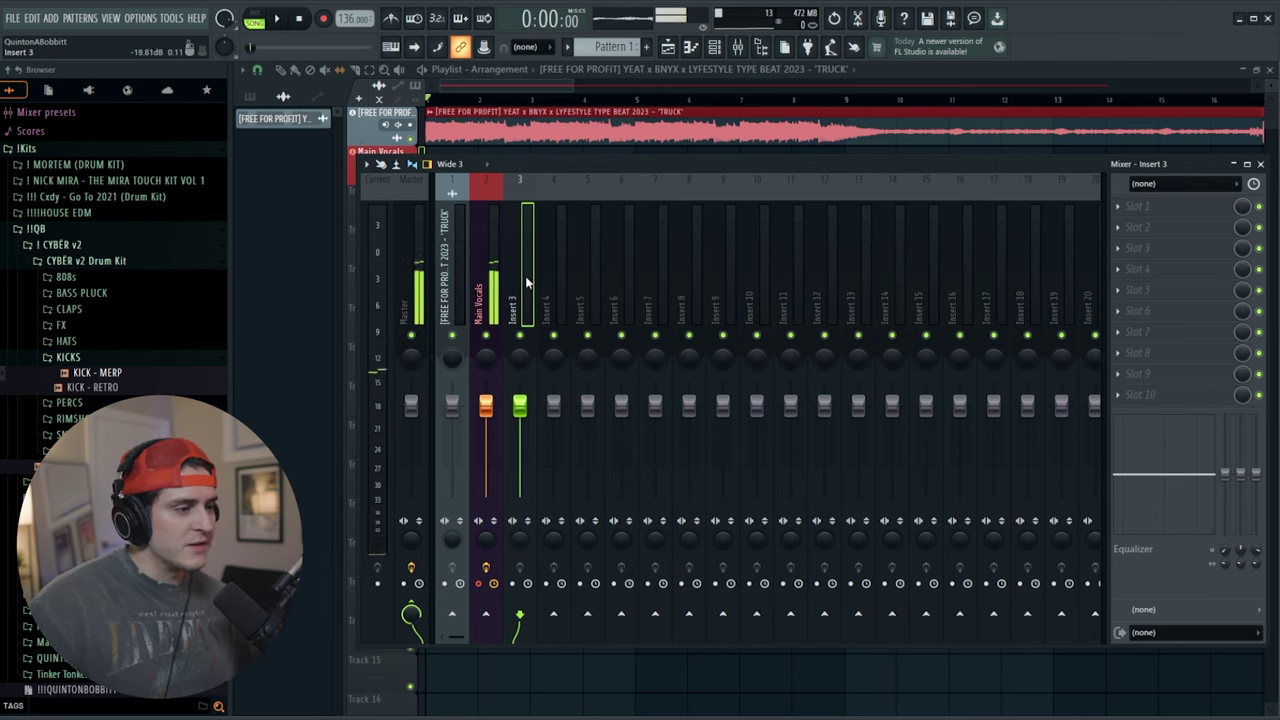
key("F2")
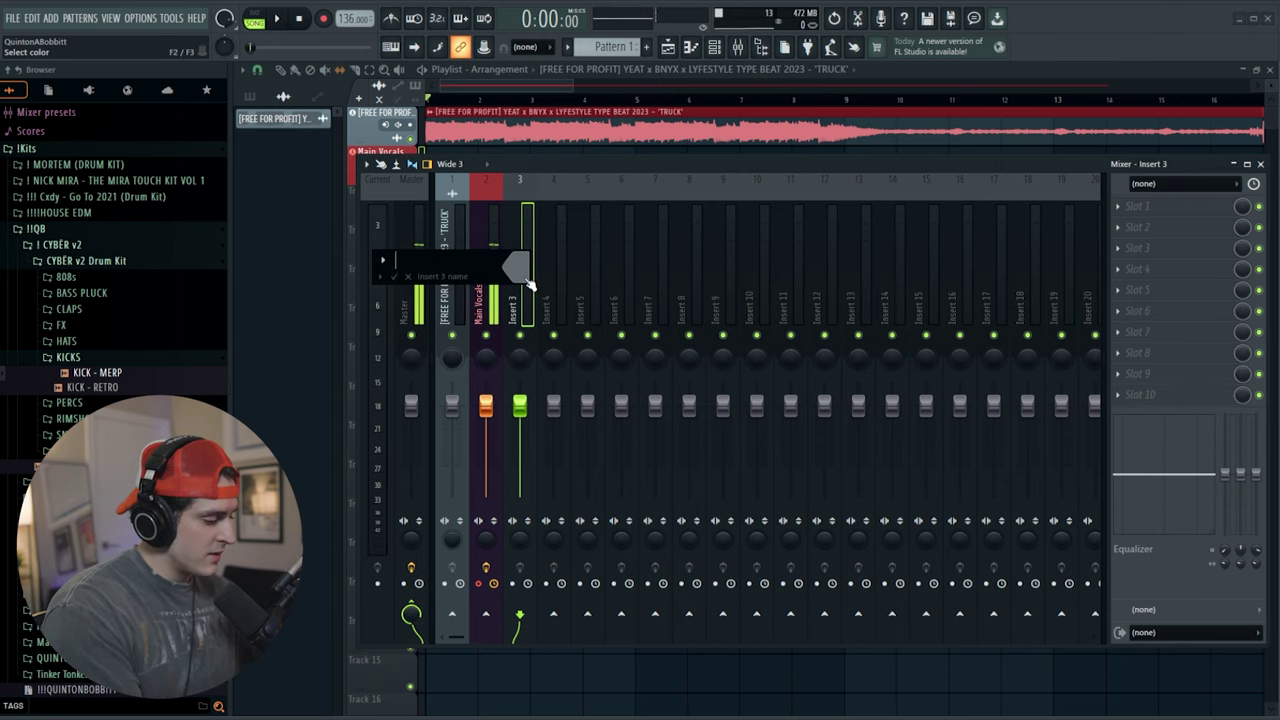
type("Reverb")
left_click(527, 281)
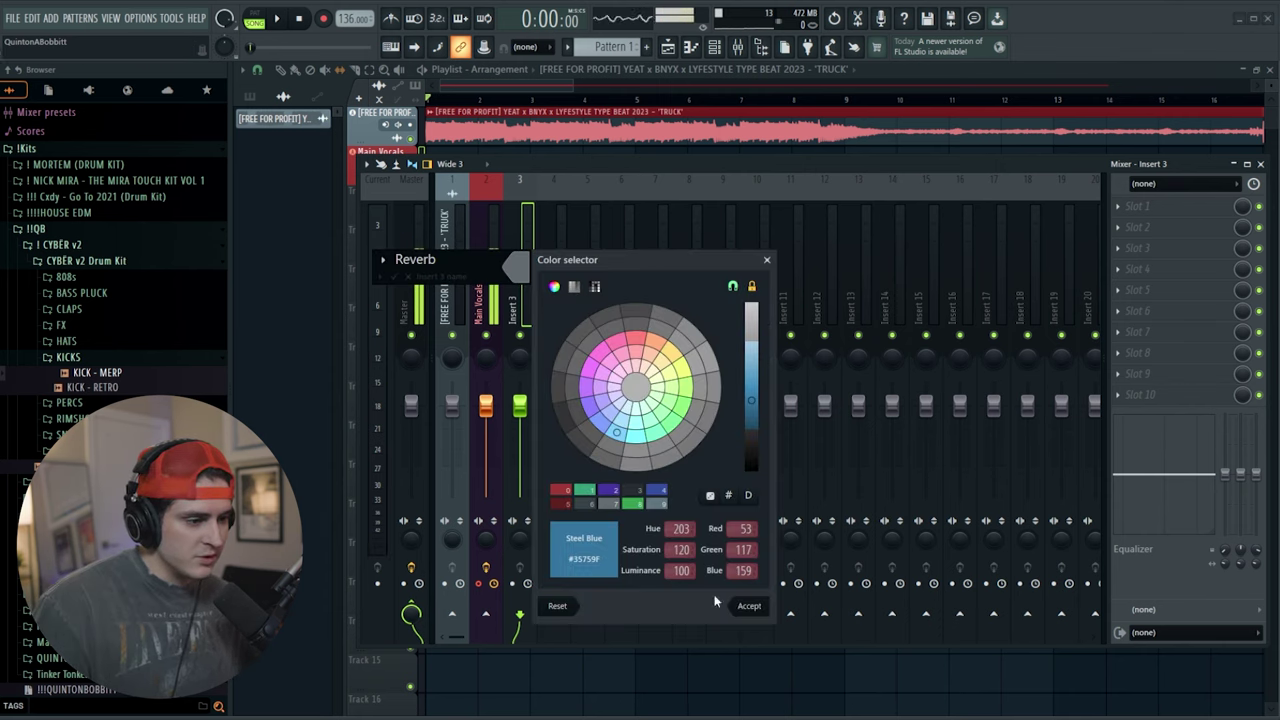
left_click(749, 605)
- Name mixer insert 4 "Delay" and colour it green
key("F2")
type("Delay")
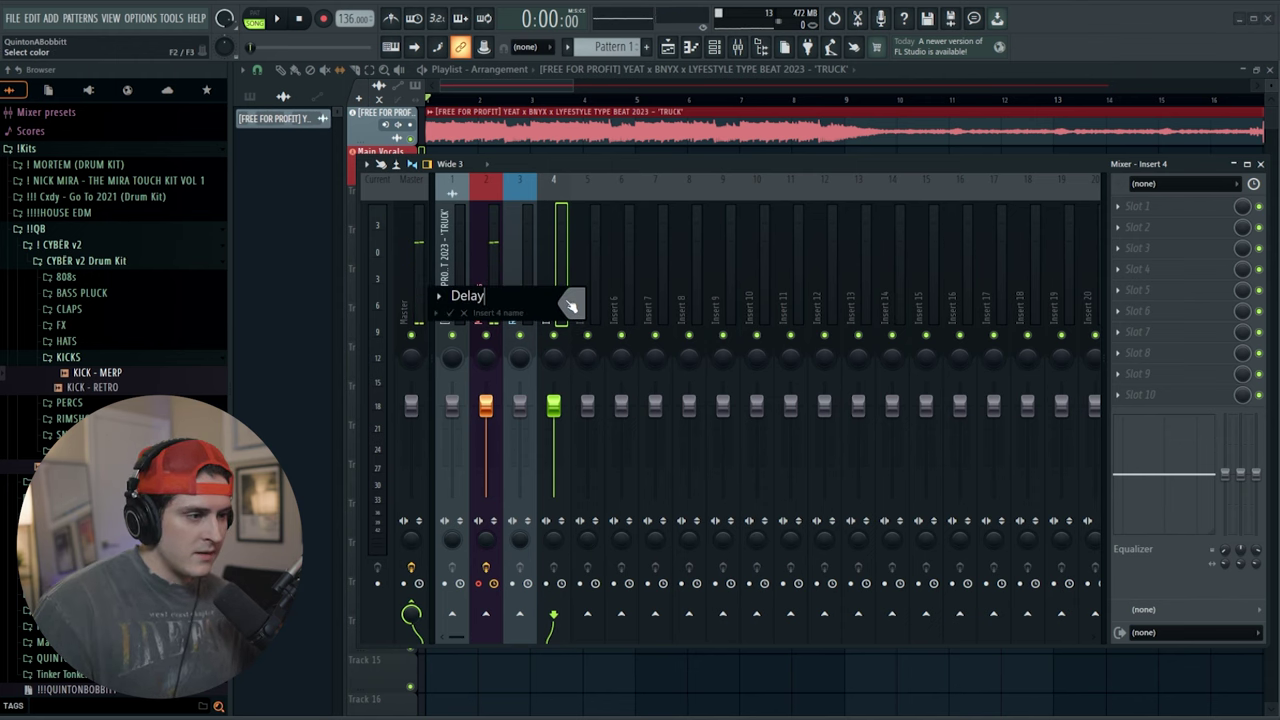
left_click(570, 304)
left_click(728, 462)
left_click(805, 643)
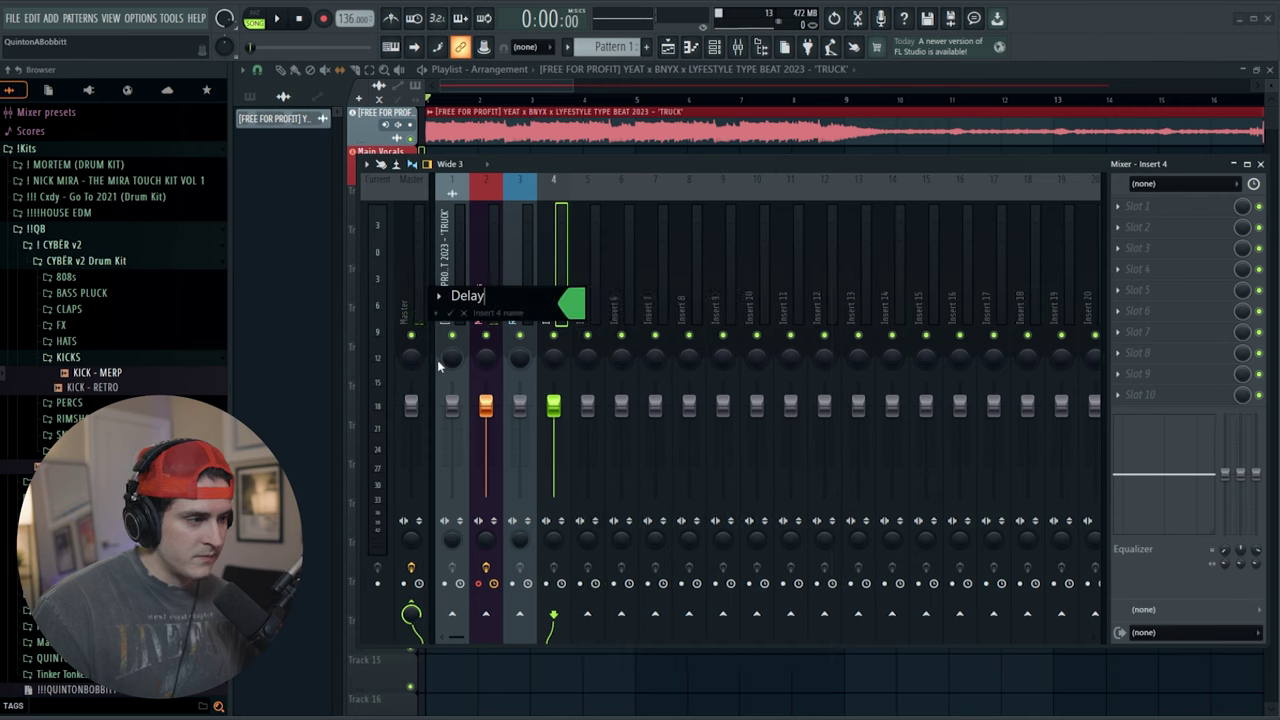
key("Return")
- Load Fruity Reeverb 2 on the Reverb track and Fruity Delay 3 on the Delay track, each in the first slot
left_click(522, 312)
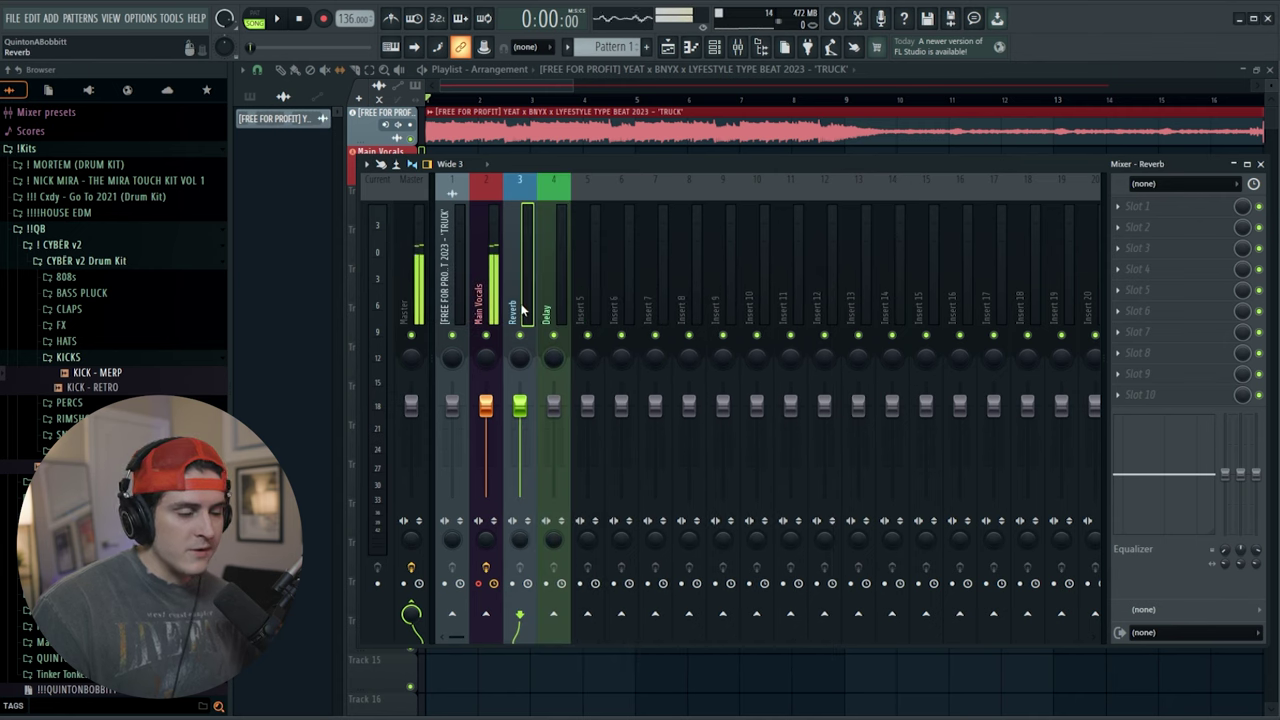
left_click(1143, 218)
left_click(800, 612)
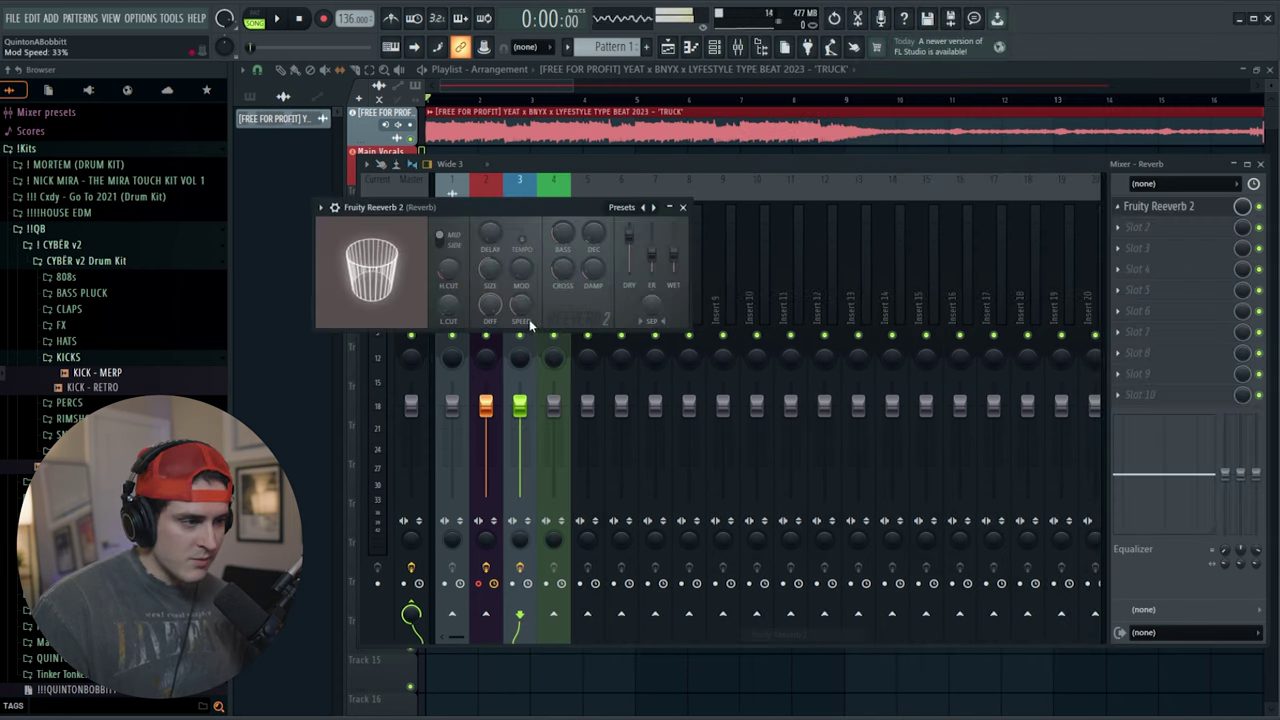
left_click(553, 350)
left_click(1141, 207)
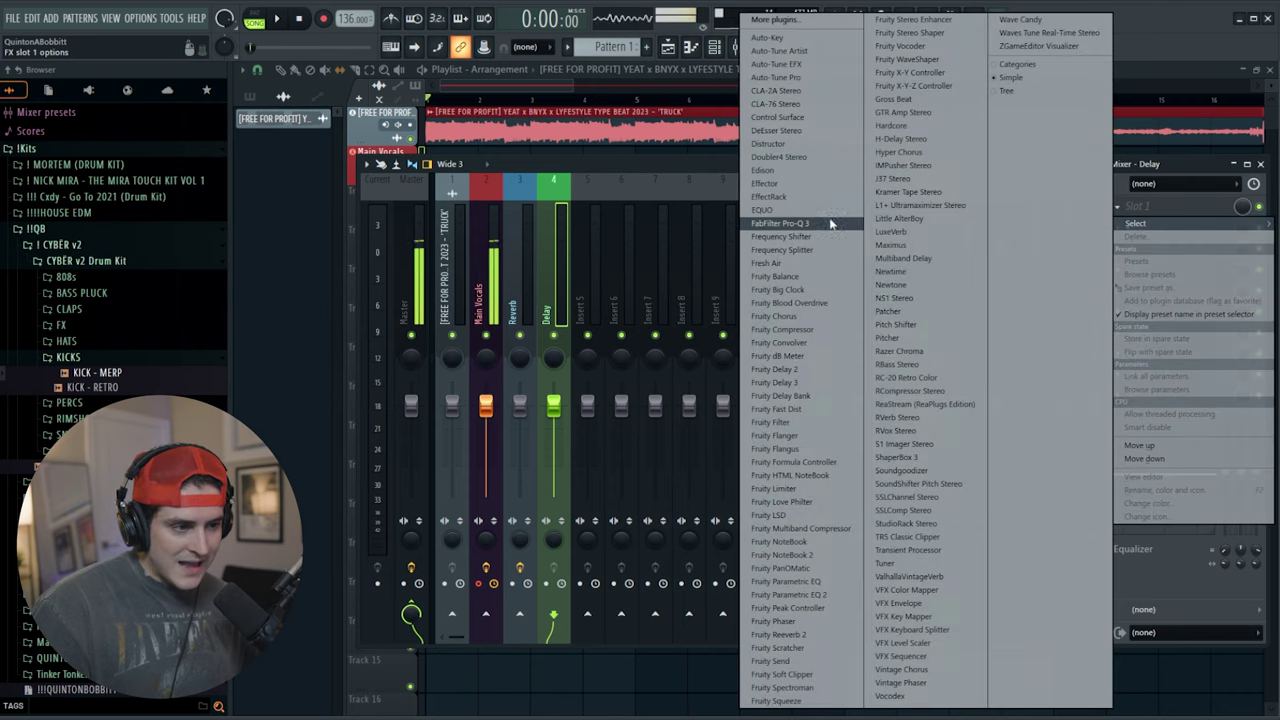
left_click(802, 385)
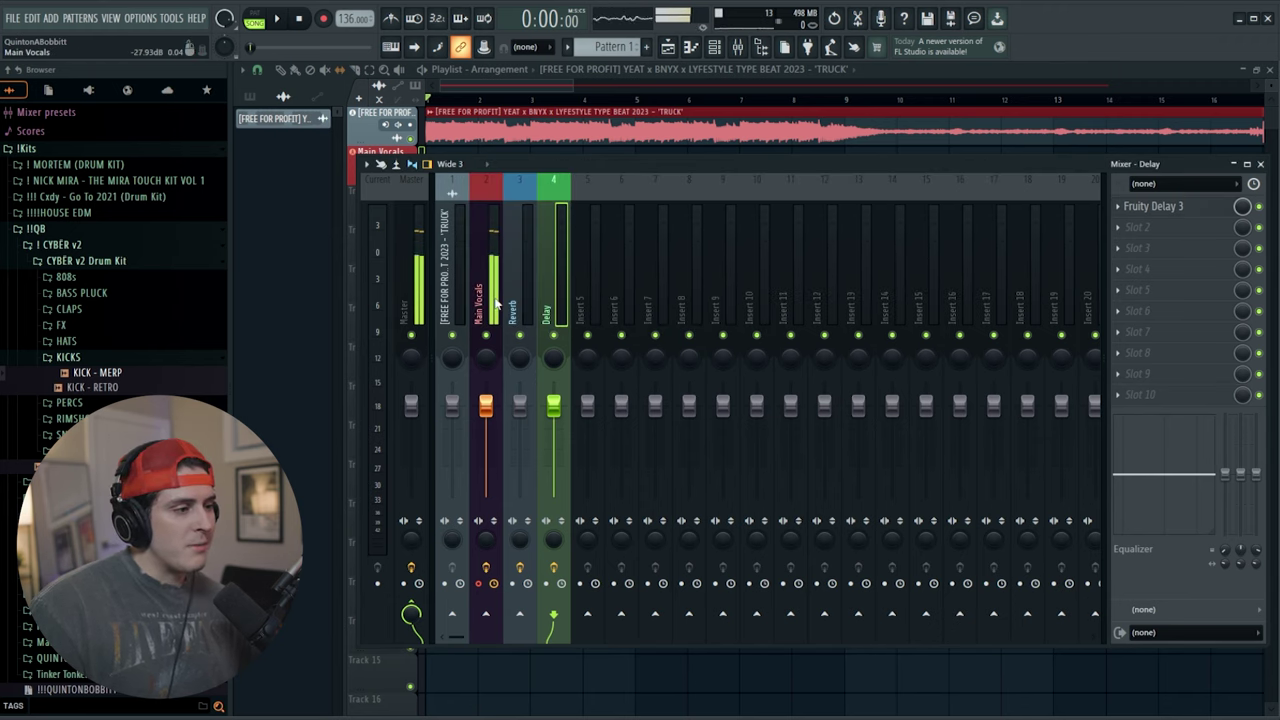
- Route Main Vocals to the Reverb and Delay tracks, and make Fruity Reeverb 2 fully wet with no dry signal
left_click(496, 305)
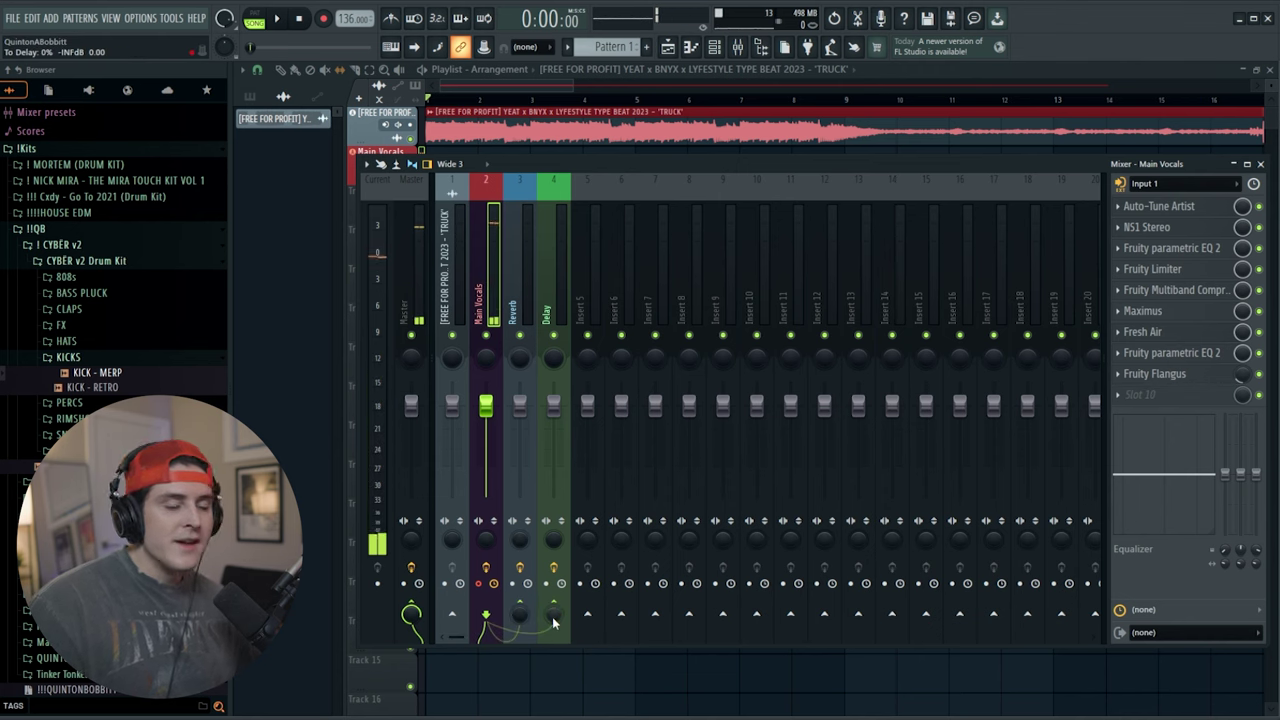
left_click(521, 290)
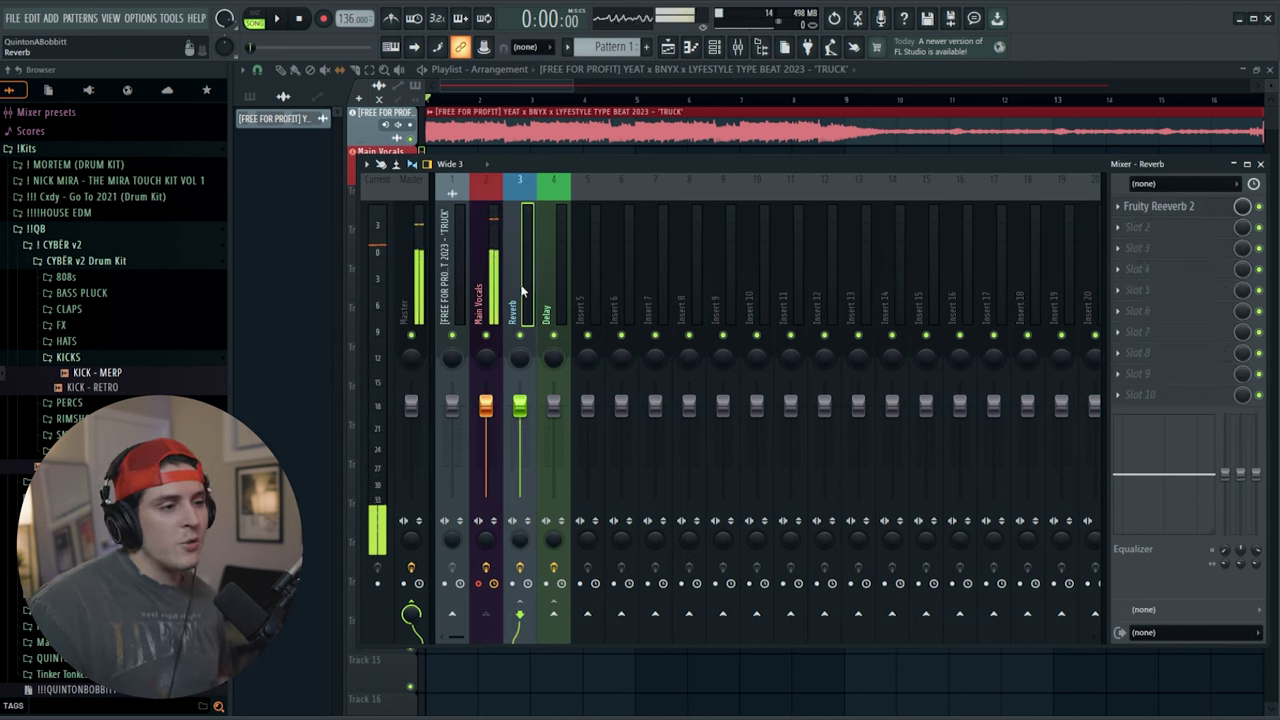
left_click(1156, 207)
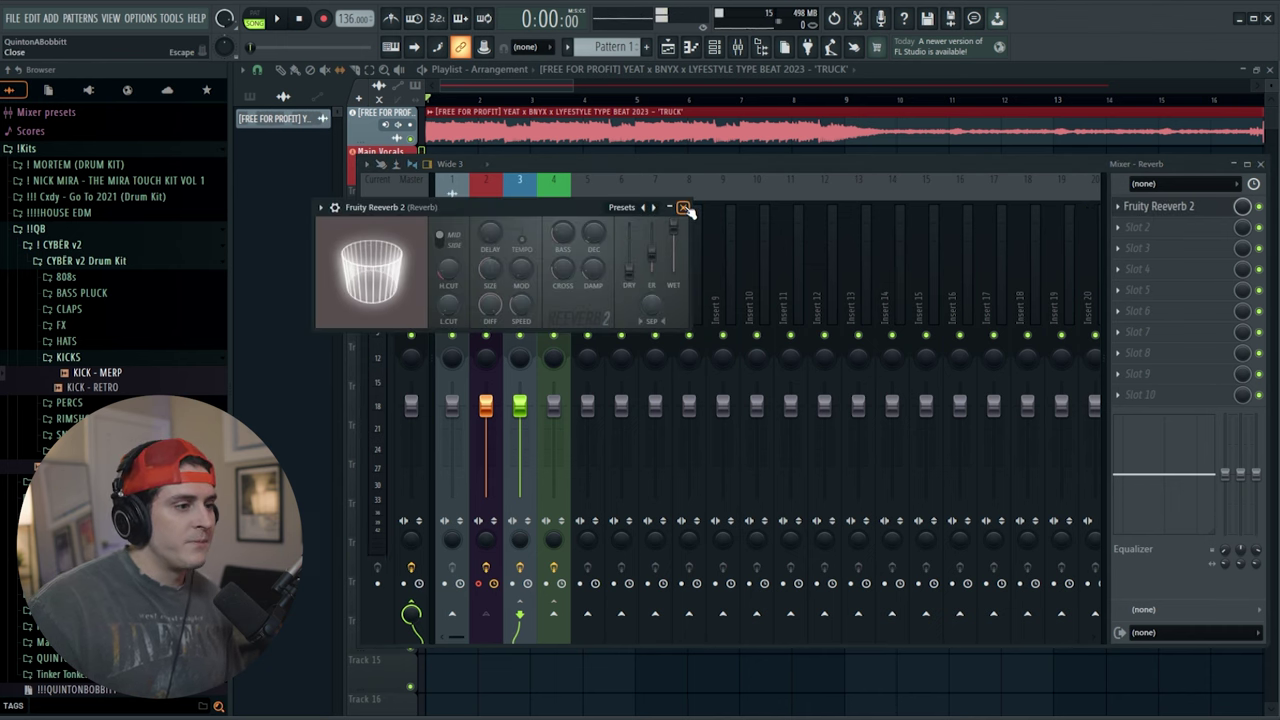
left_click(684, 208)
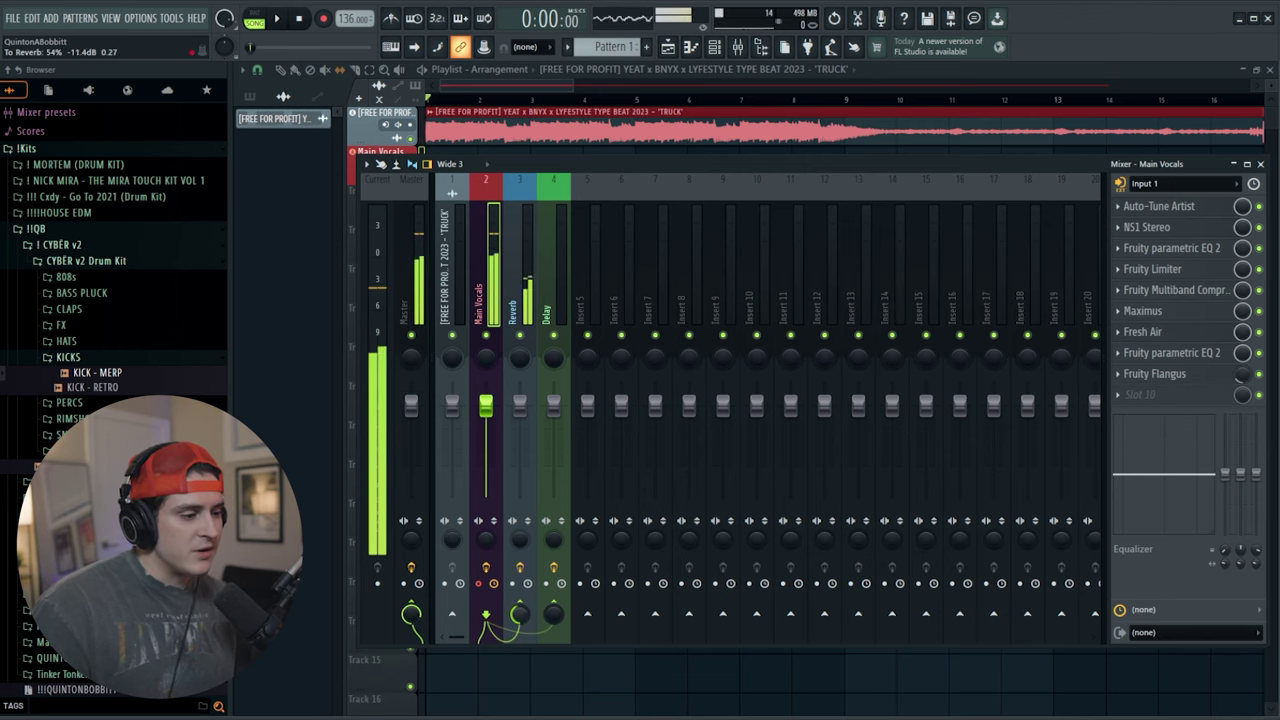
- Try the Main Vocals send to Reverb at 54%, and set its send to Delay to 39%
left_click_drag(520, 614, 553, 580)
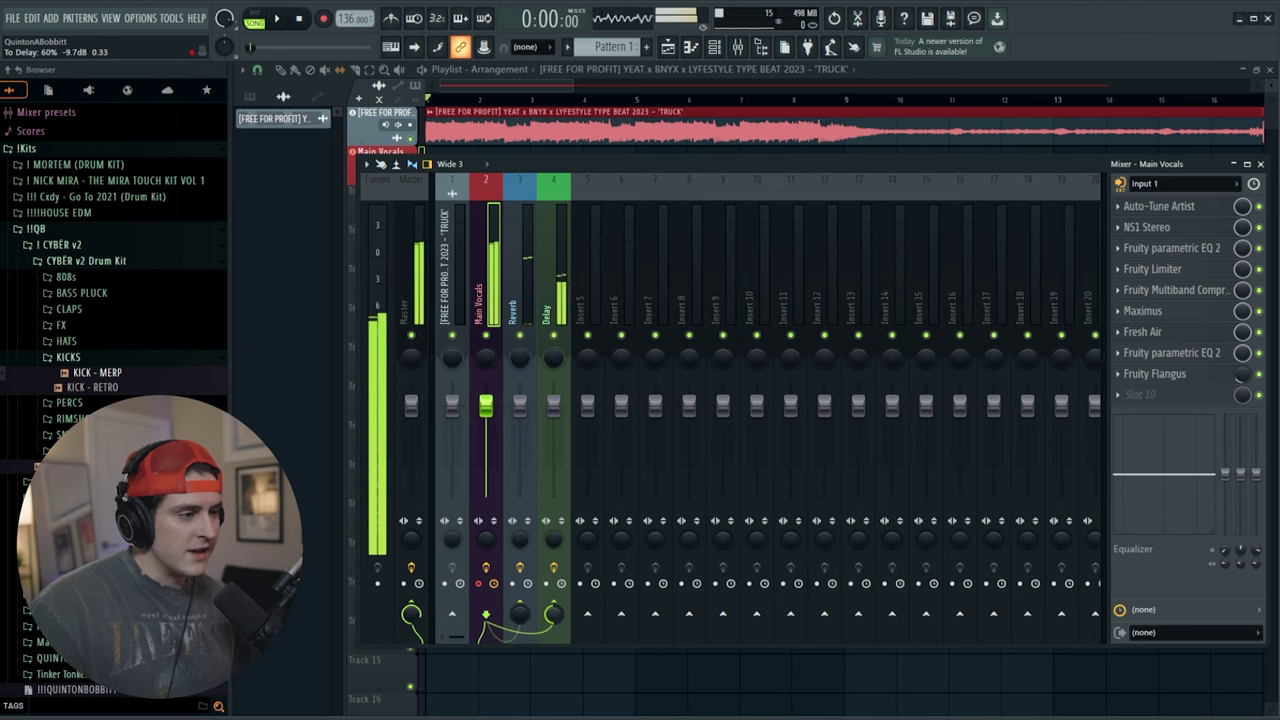
left_click_drag(553, 614, 553, 618)
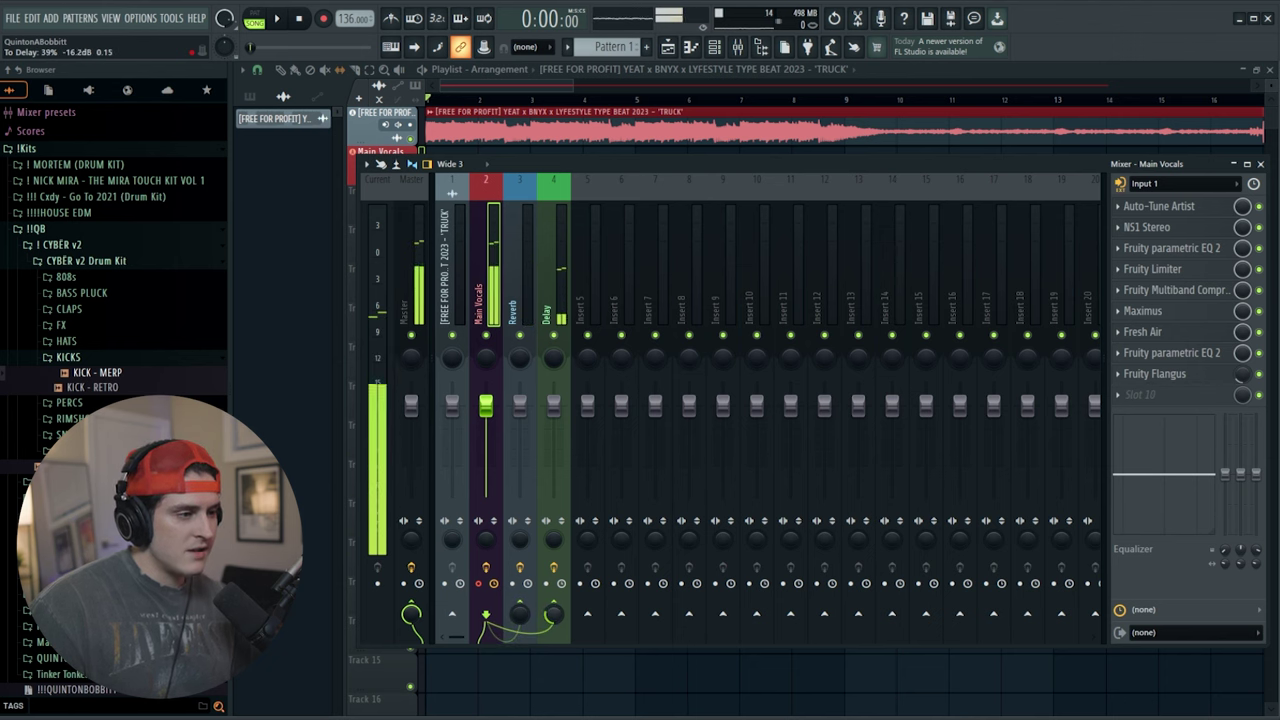
- Set the delay time pan of Fruity Delay 3 on the Delay track to 33.7%
left_click(553, 300)
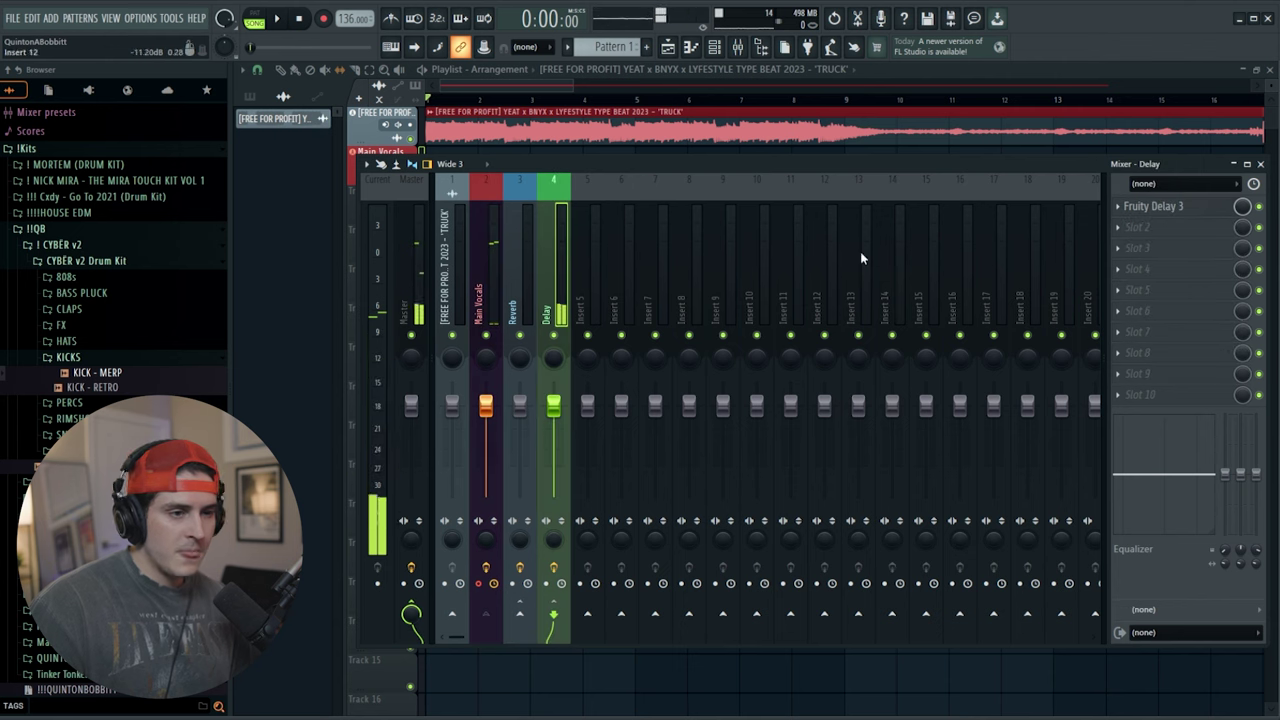
left_click(1150, 206)
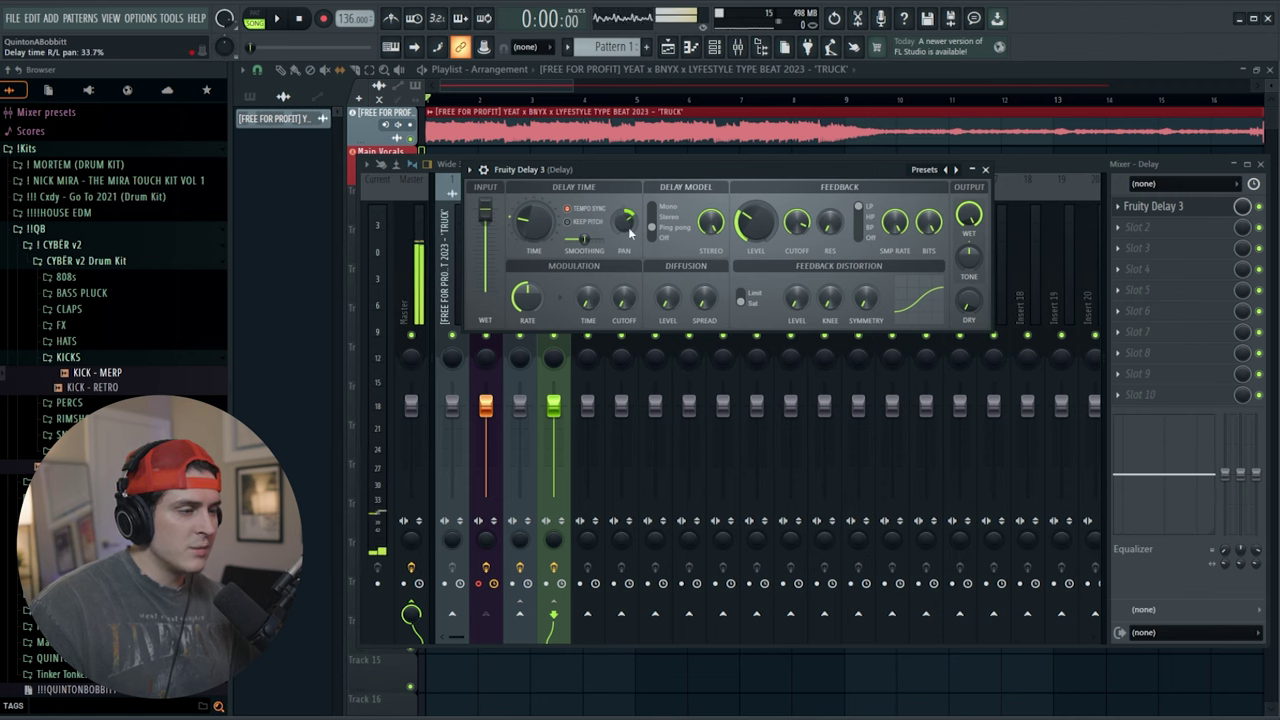
left_click(985, 170)
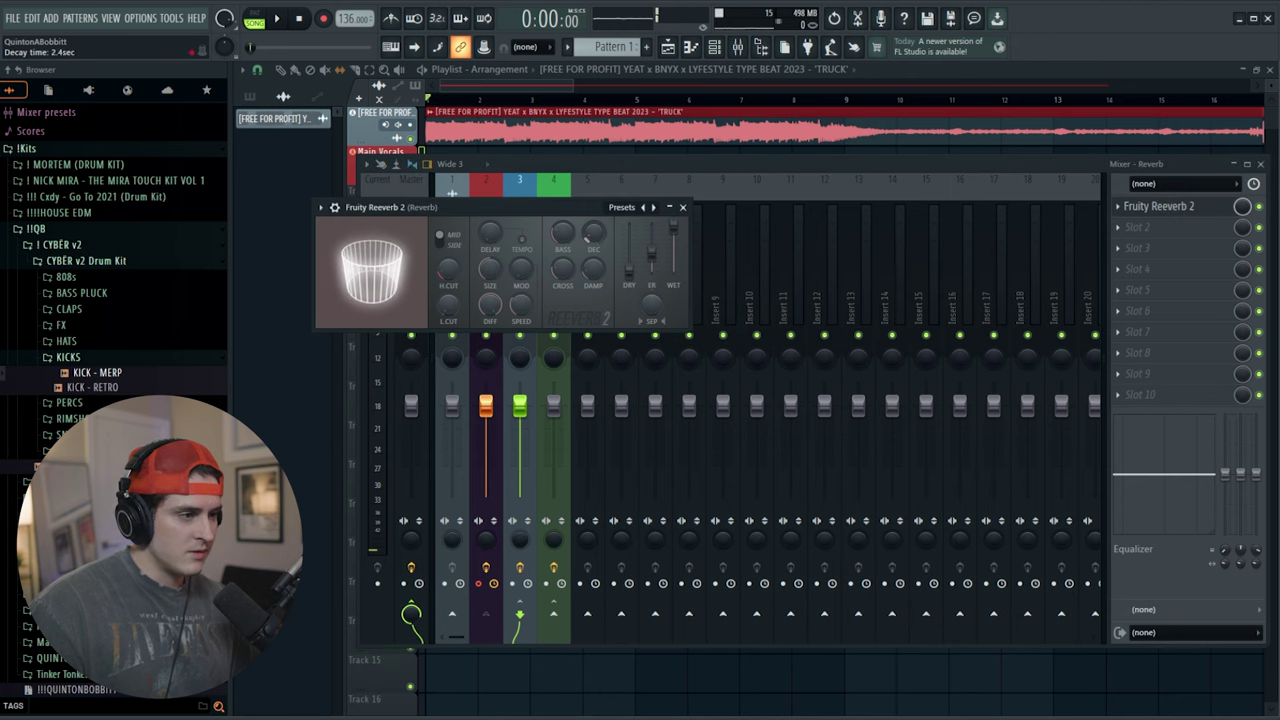
- Set Fruity Reeverb 2 to a 2.4 sec decay and a 325 Hz low cut, and the Main Vocals send to Reverb to 27%
left_click_drag(549, 213, 813, 222)
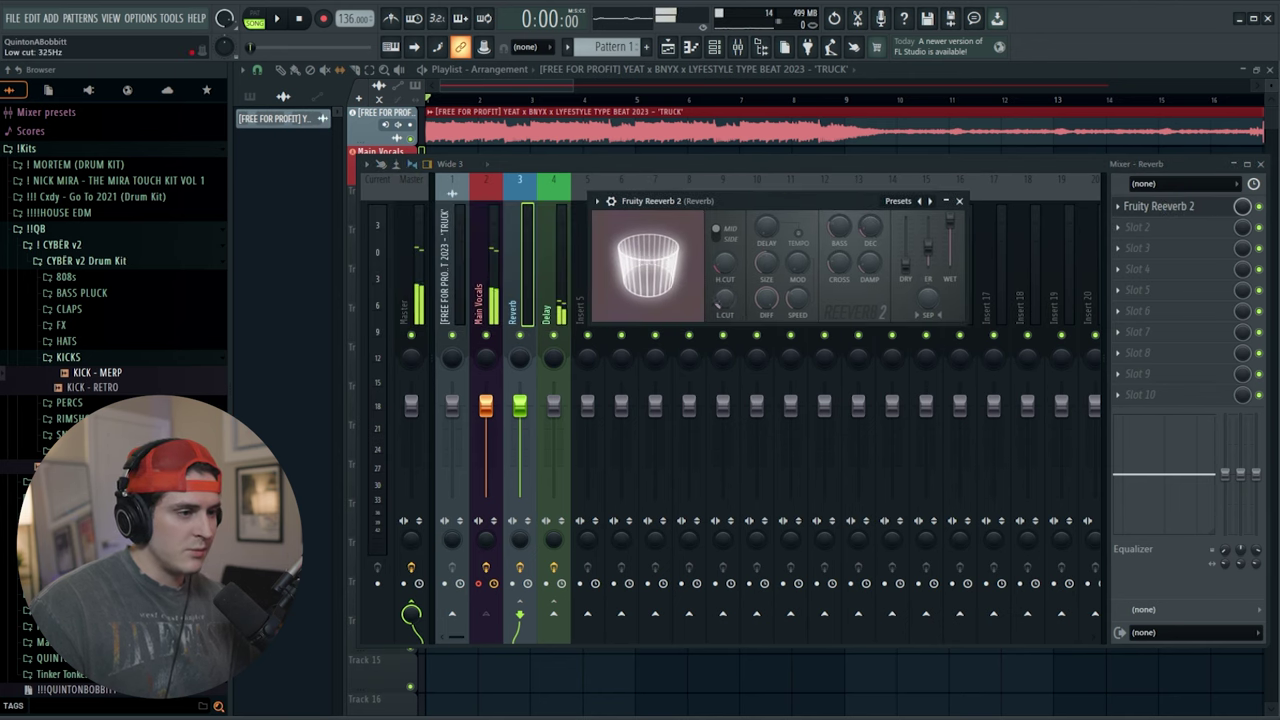
left_click(492, 314)
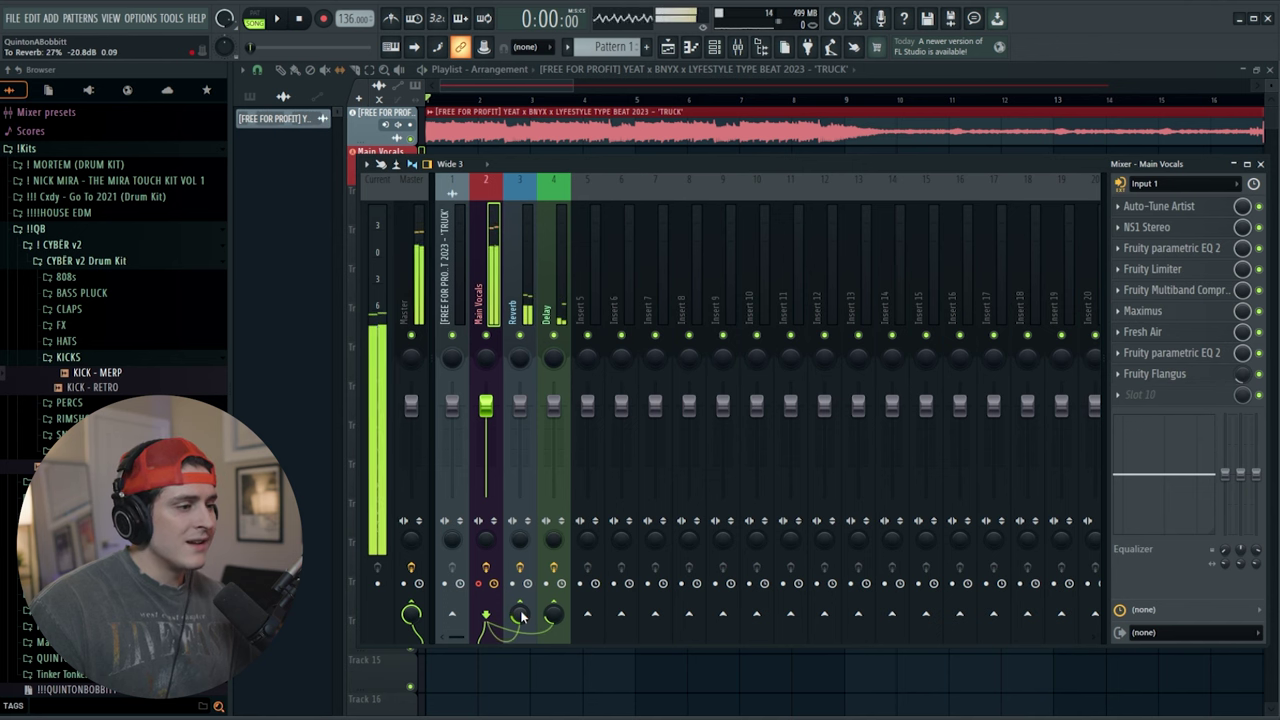
- Load Fruity Chorus in the second effect slot of the Reverb track
left_click(523, 270)
left_click(1209, 228)
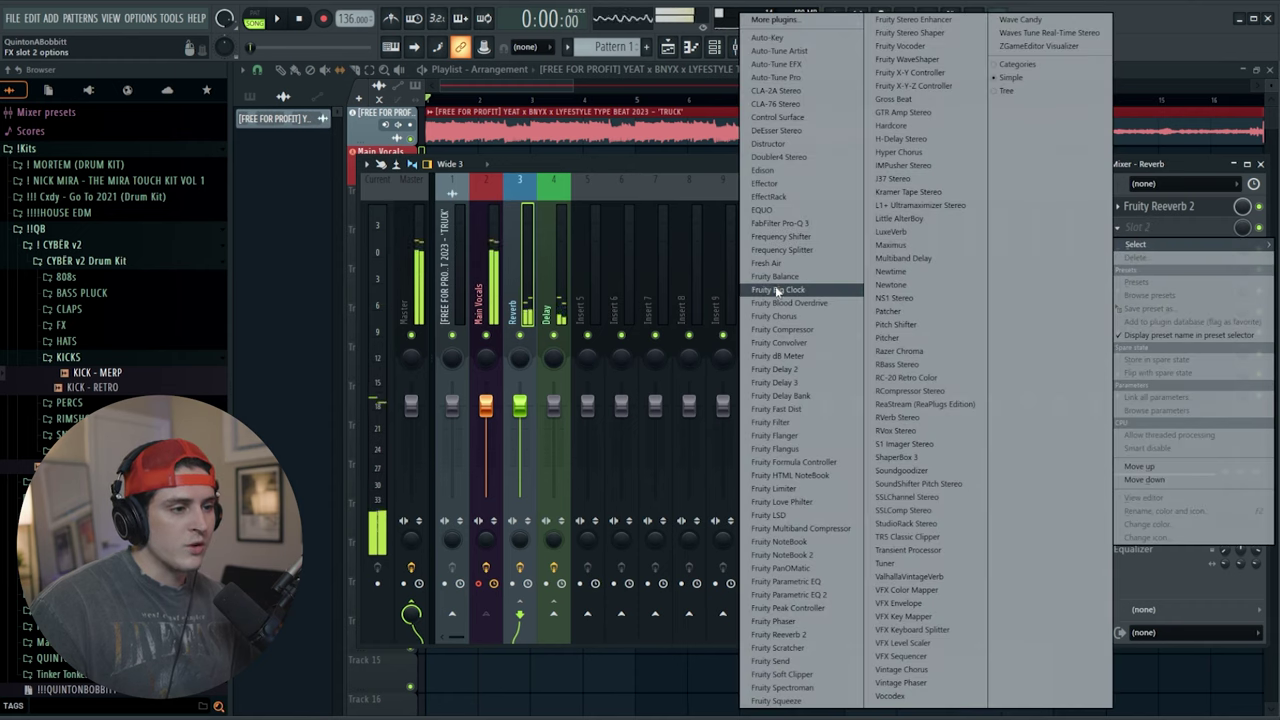
left_click(776, 316)
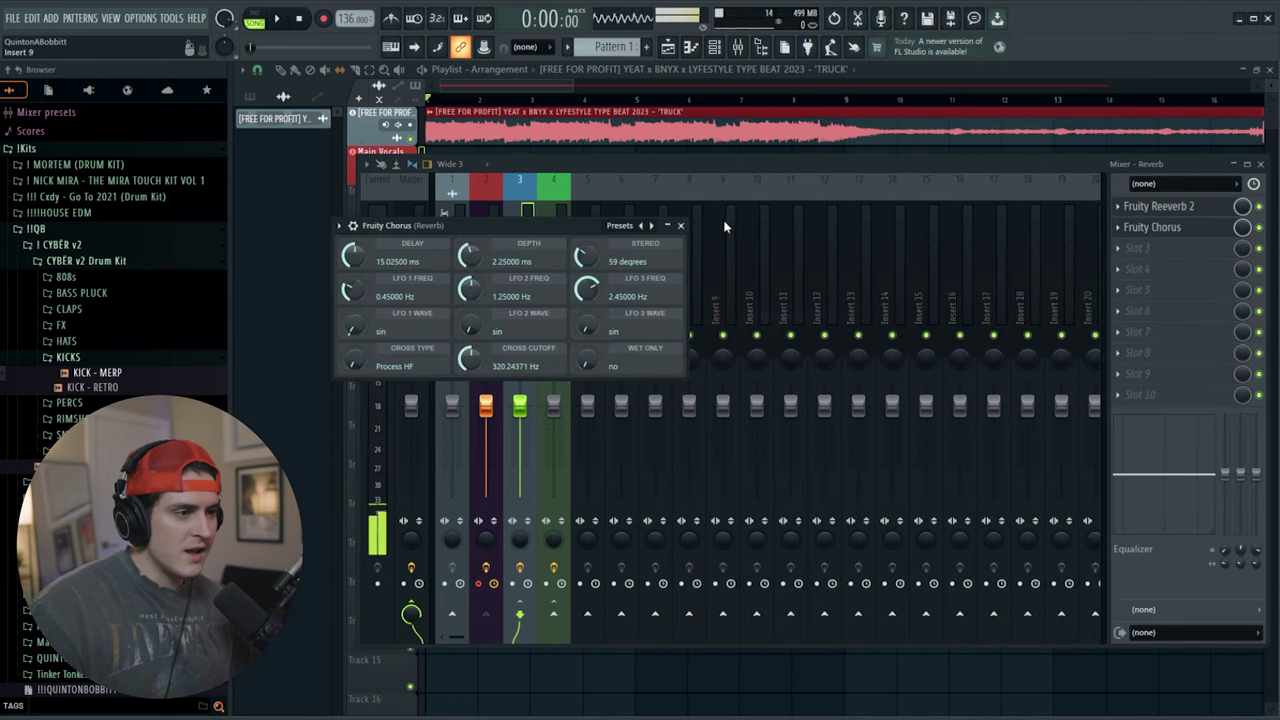
left_click(680, 225)
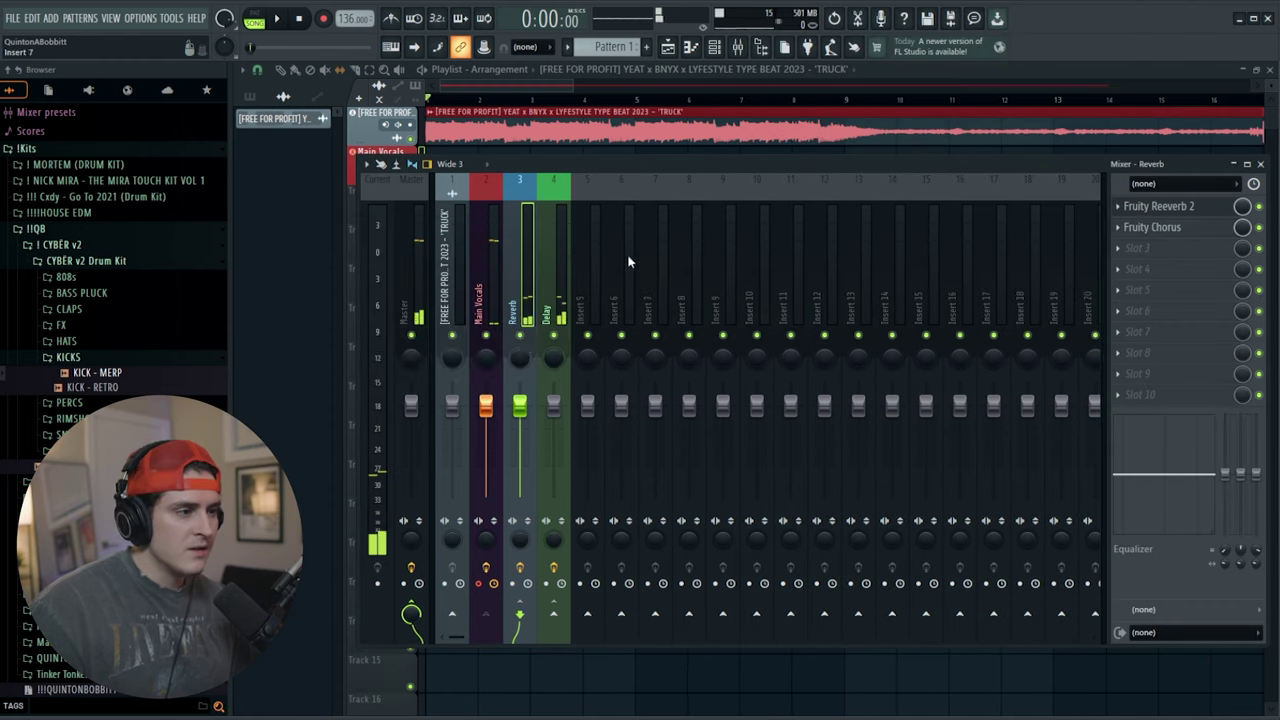
- Play the beat in the playlist to check the vocal chain against it
left_click(490, 318)
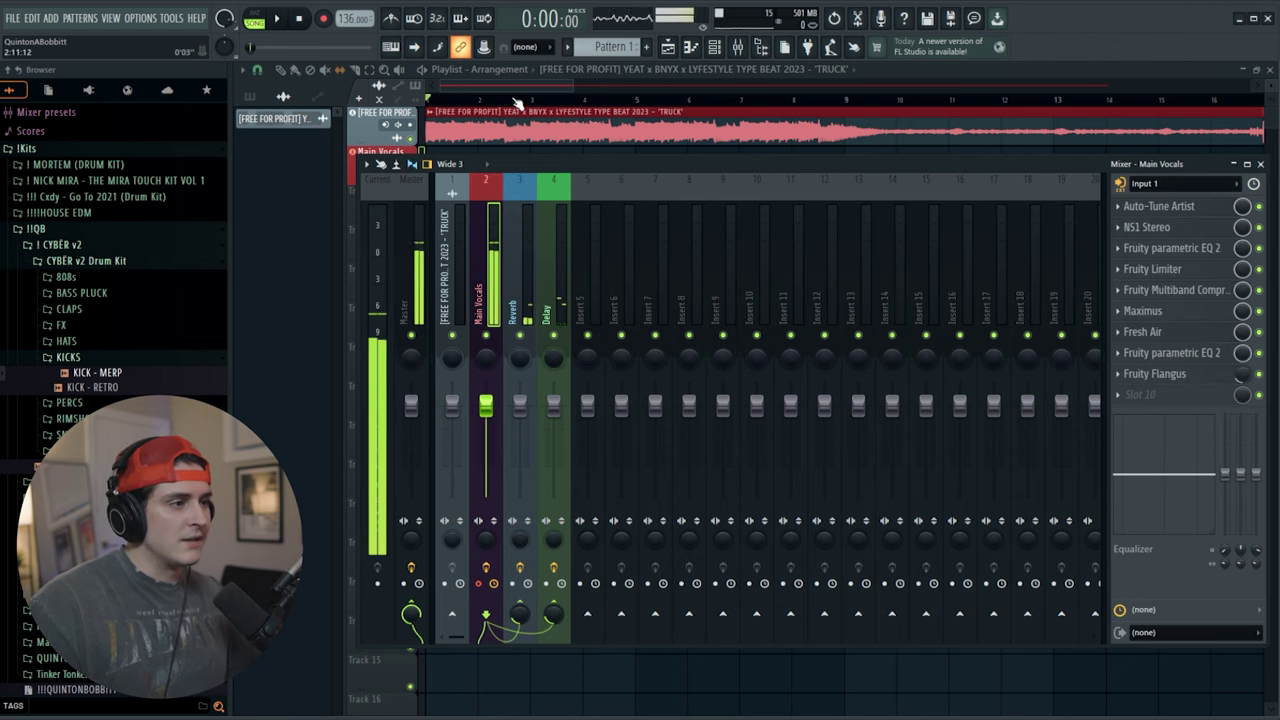
key("F9")
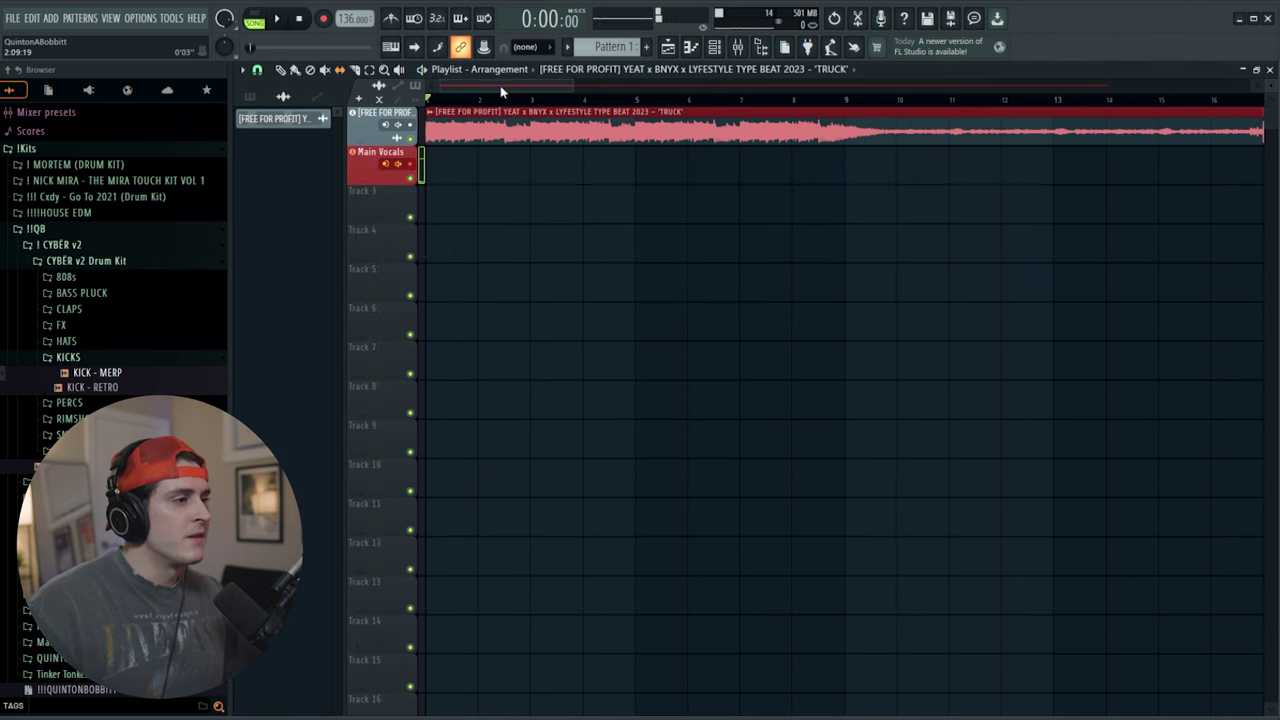
key("space")
scroll(514, 103, "up", 1)
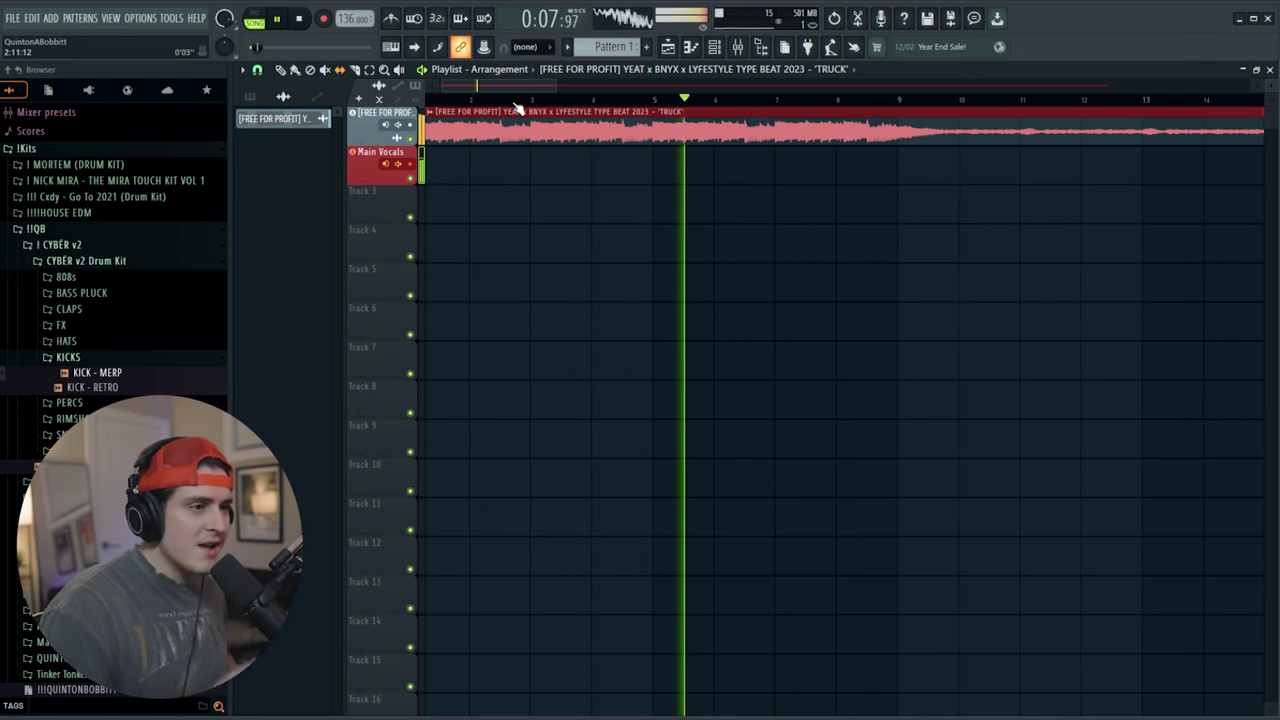
left_click(738, 48)
key("space")
- Set the Fruity Limiter's compressor threshold on Main Vocals to -32.0 dB and check the Fruity Multiband Compressor
left_click(1148, 272)
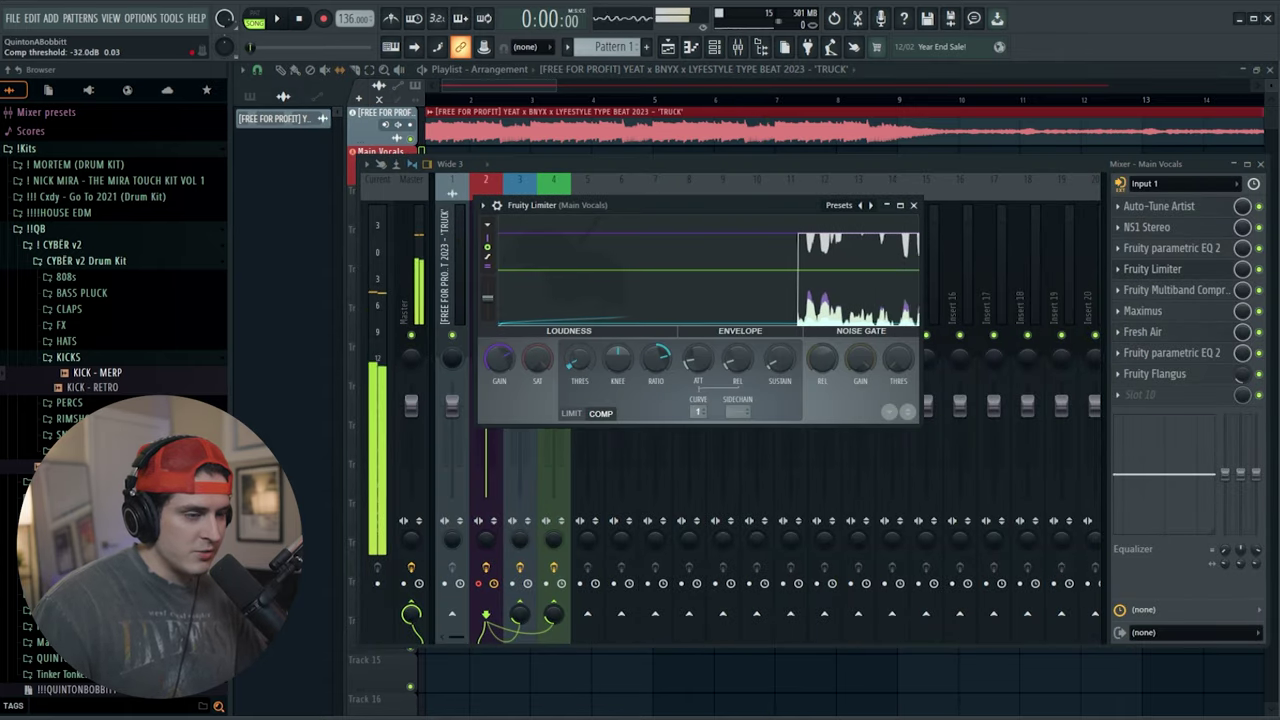
left_click(913, 205)
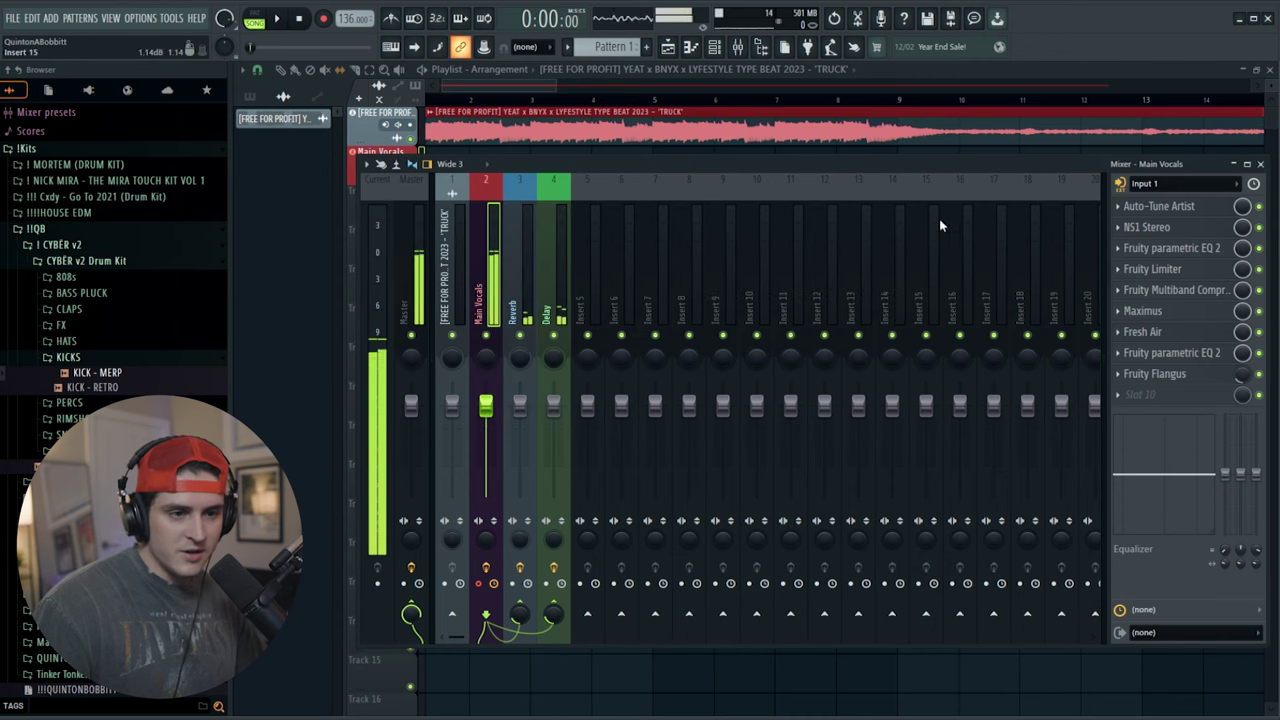
left_click(1176, 291)
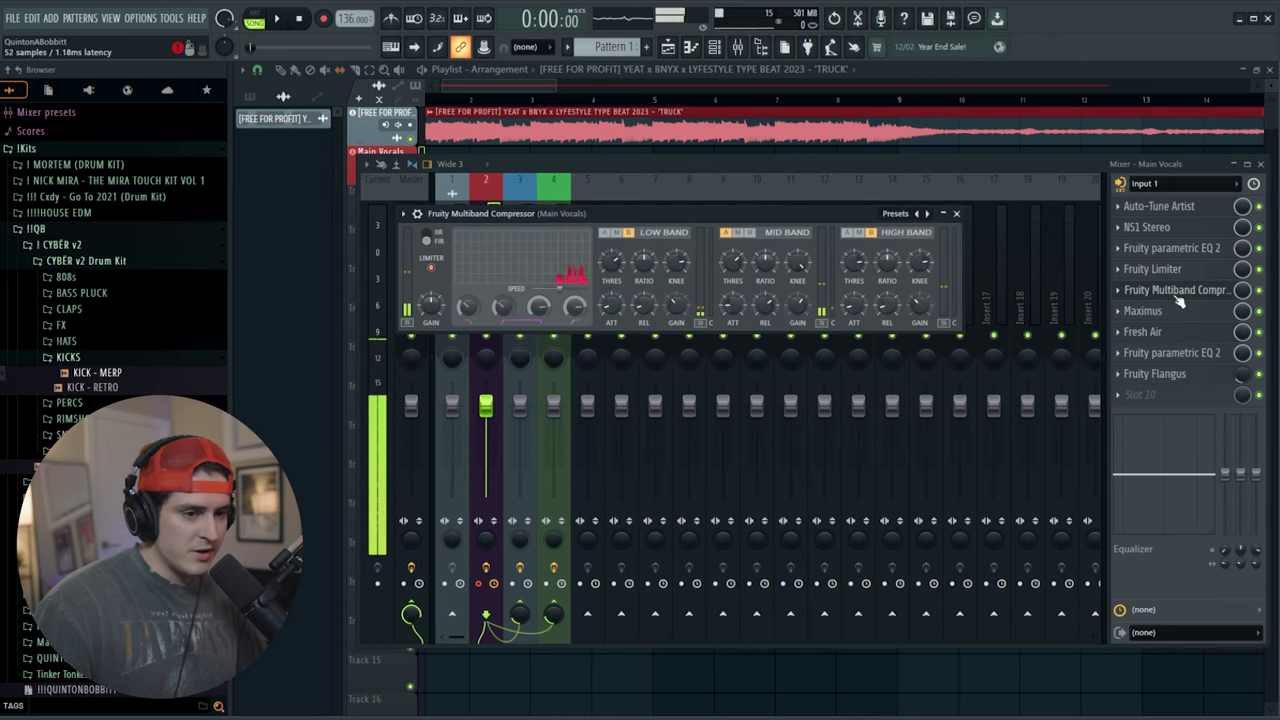
left_click(1178, 292)
- Move the Main Vocals effects below the Fruity Limiter down one slot to free slot 5, and mute the Reverb and Delay tracks
left_click_drag(1168, 374, 1175, 395)
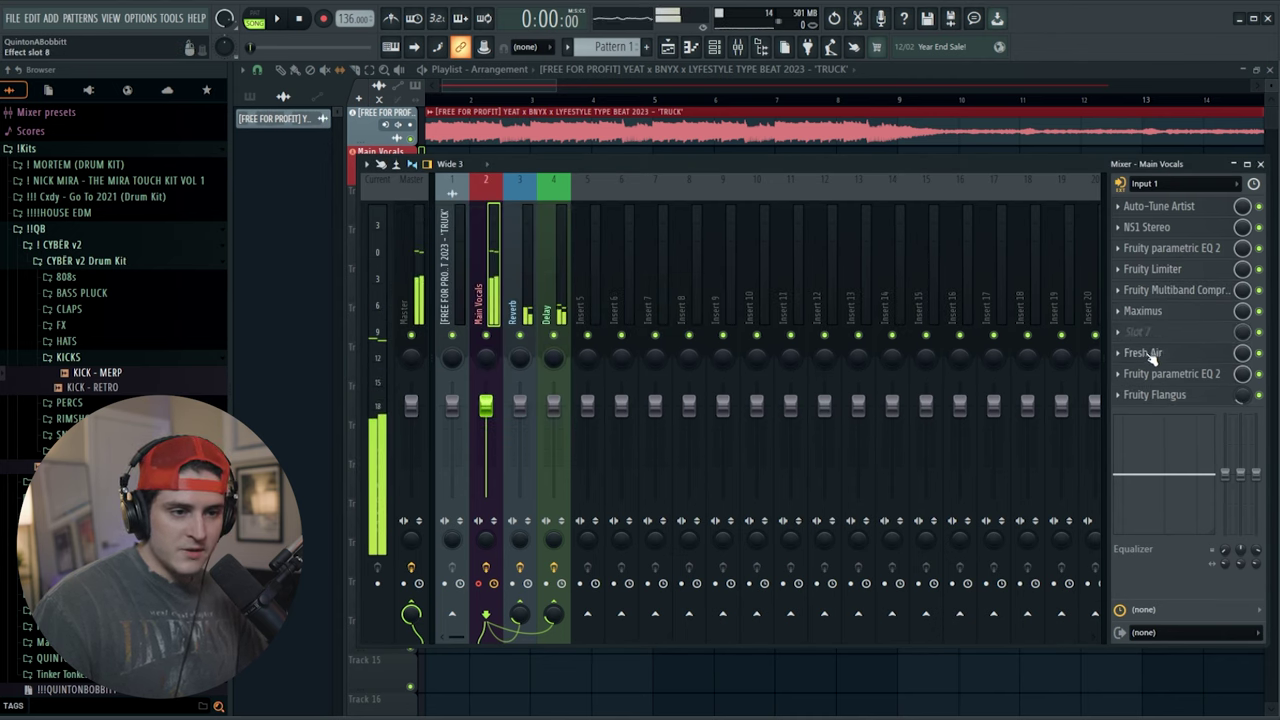
left_click_drag(1145, 311, 1153, 338)
left_click(1160, 295)
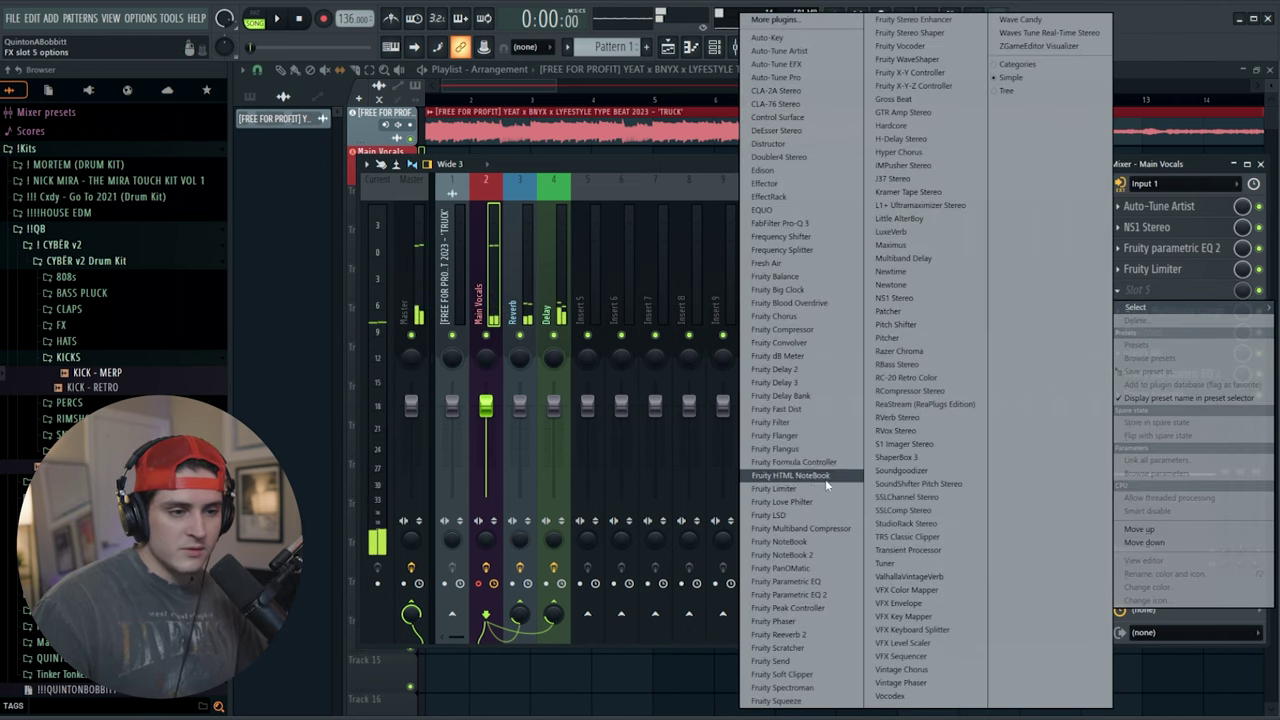
left_click(1159, 279)
left_click(554, 336)
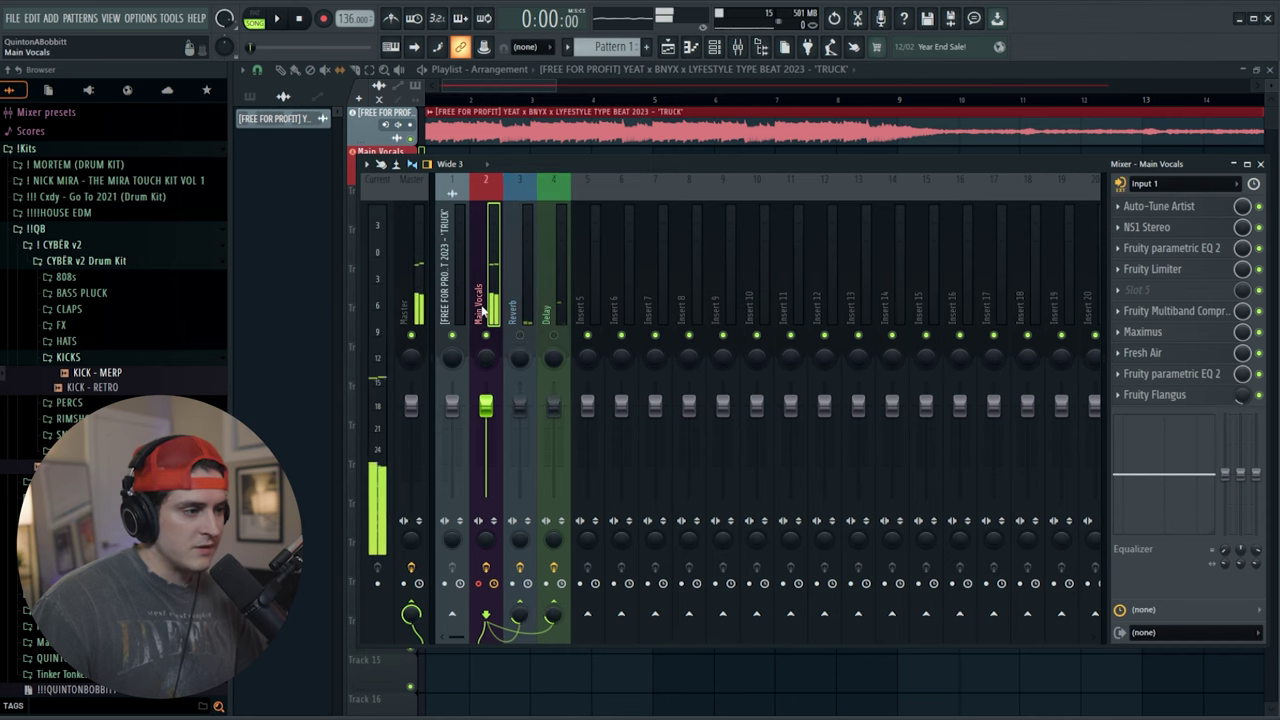
- Load a second Fruity Limiter in effect slot 5 of Main Vocals and place its window clear of the effects list
left_click(1145, 289)
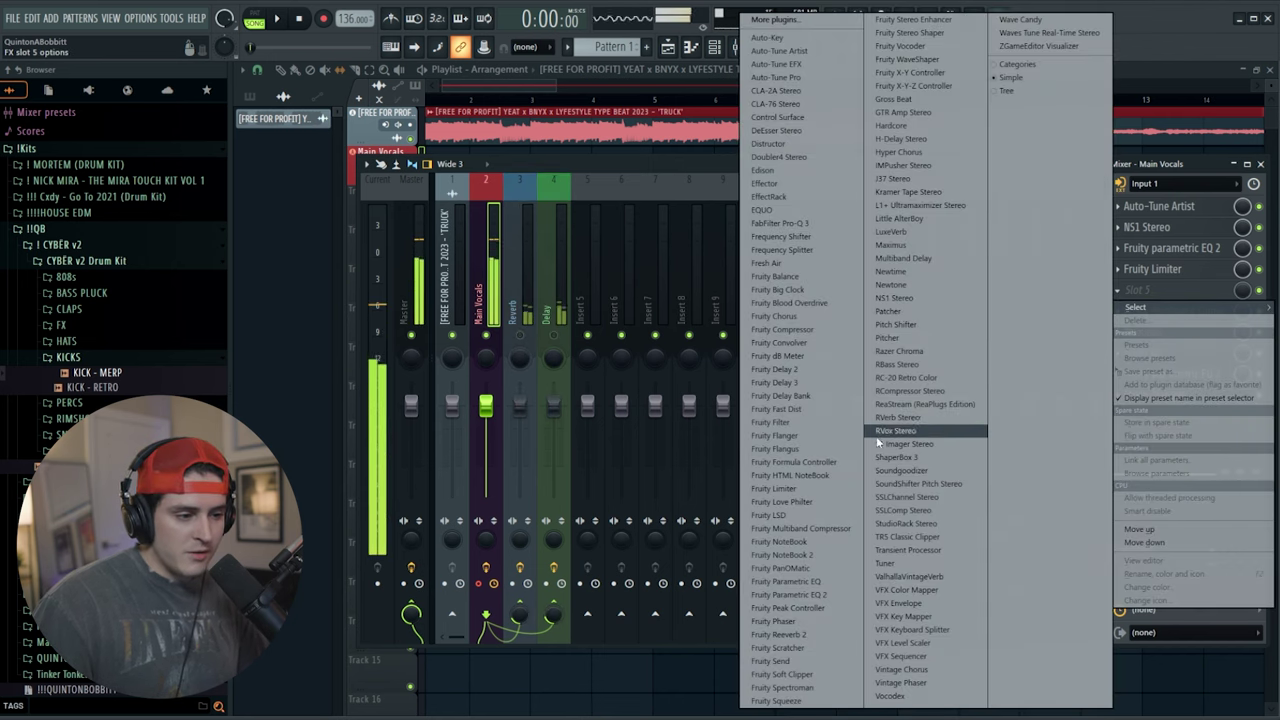
left_click(775, 489)
left_click_drag(465, 152, 775, 170)
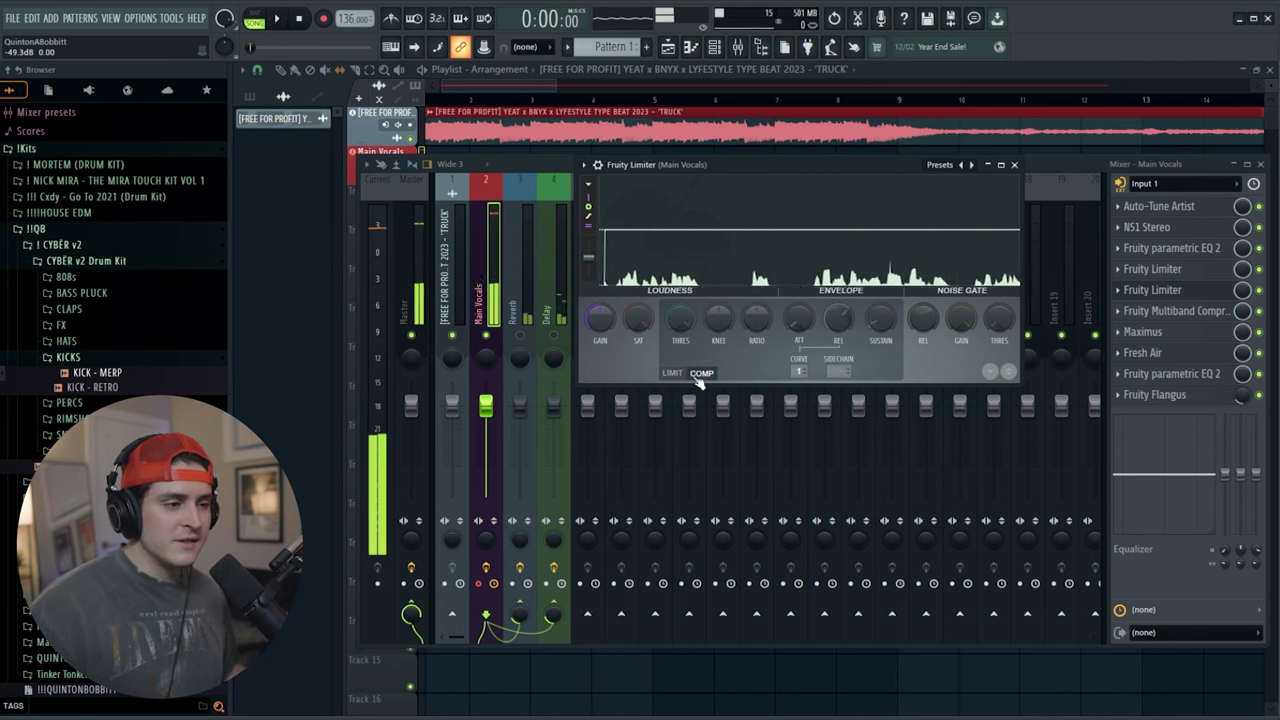
- Set the second Fruity Limiter's compressor to about a 3.1:1 ratio with a shorter release, lower its threshold and raise its gain
left_click_drag(756, 328, 756, 302)
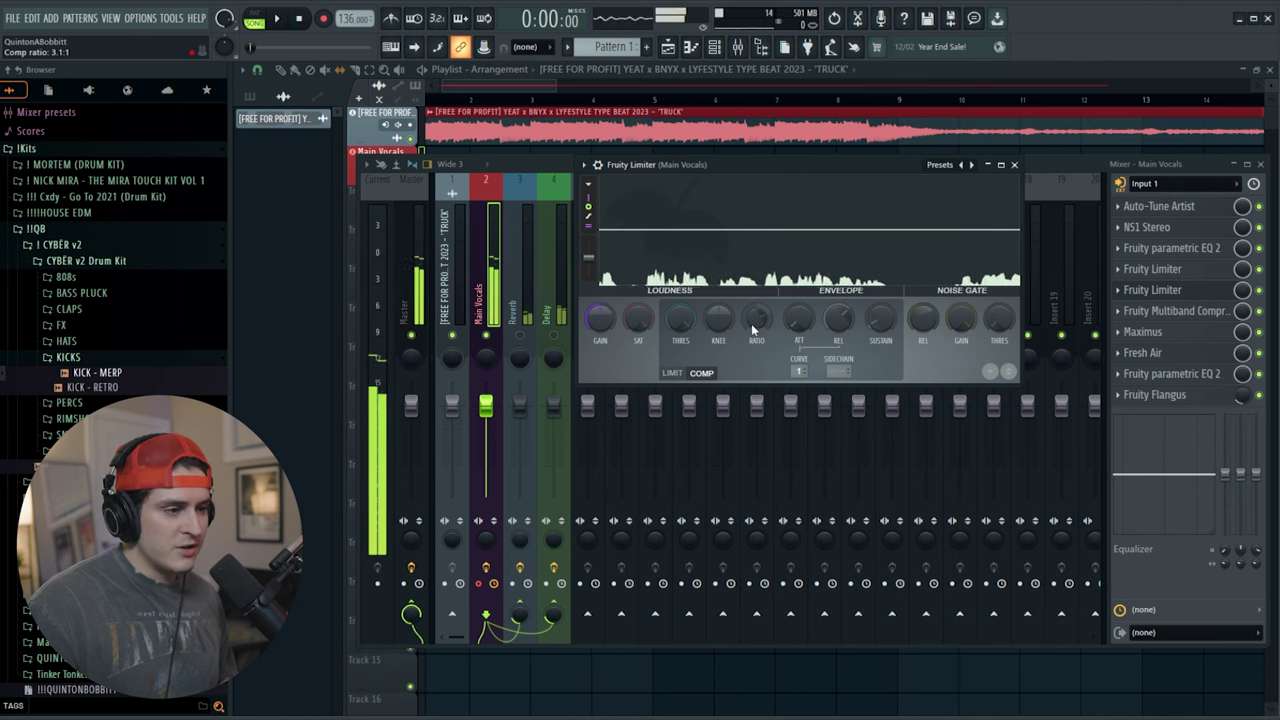
left_click_drag(838, 322, 838, 350)
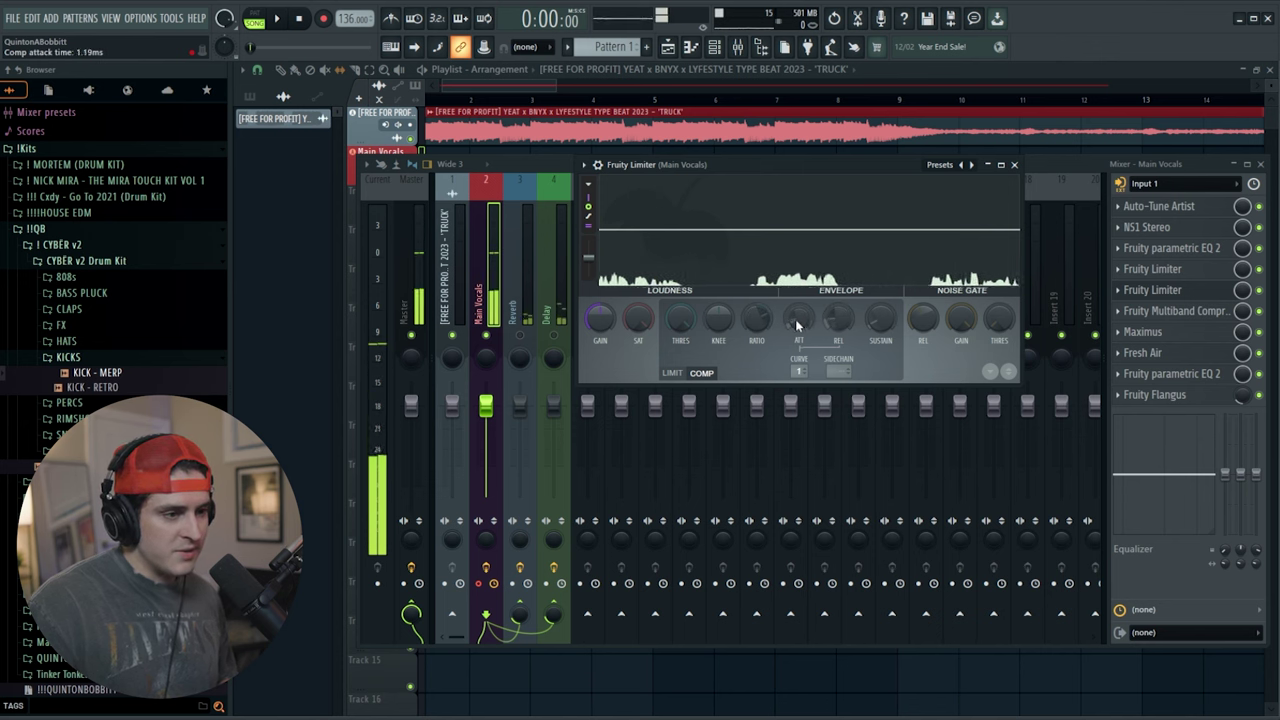
left_click_drag(682, 321, 682, 356)
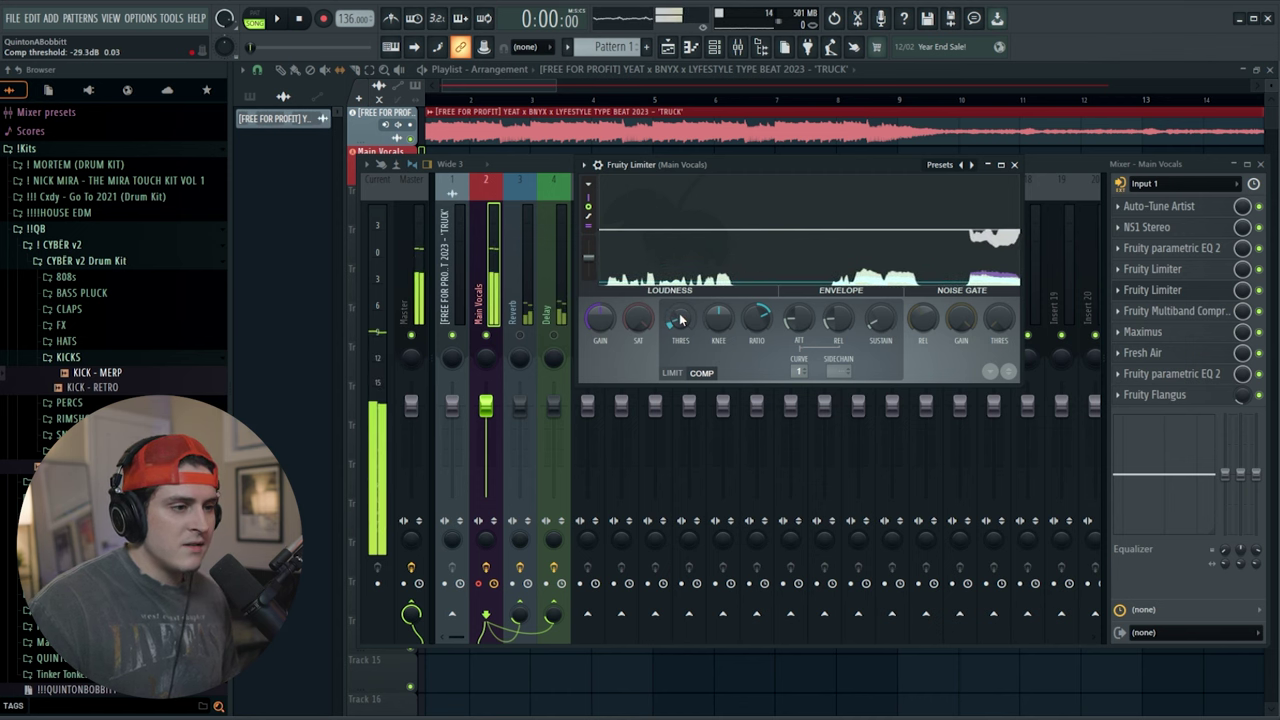
left_click_drag(600, 318, 600, 285)
mouse_move(680, 322)
left_mouse_down()
mouse_move(680, 295)
mouse_move(676, 334)
left_mouse_up()
left_click(1031, 134)
- Play the beat and set the gain of the slot 5 Fruity Limiter on Main Vocals to 6.6 dB
key("space")
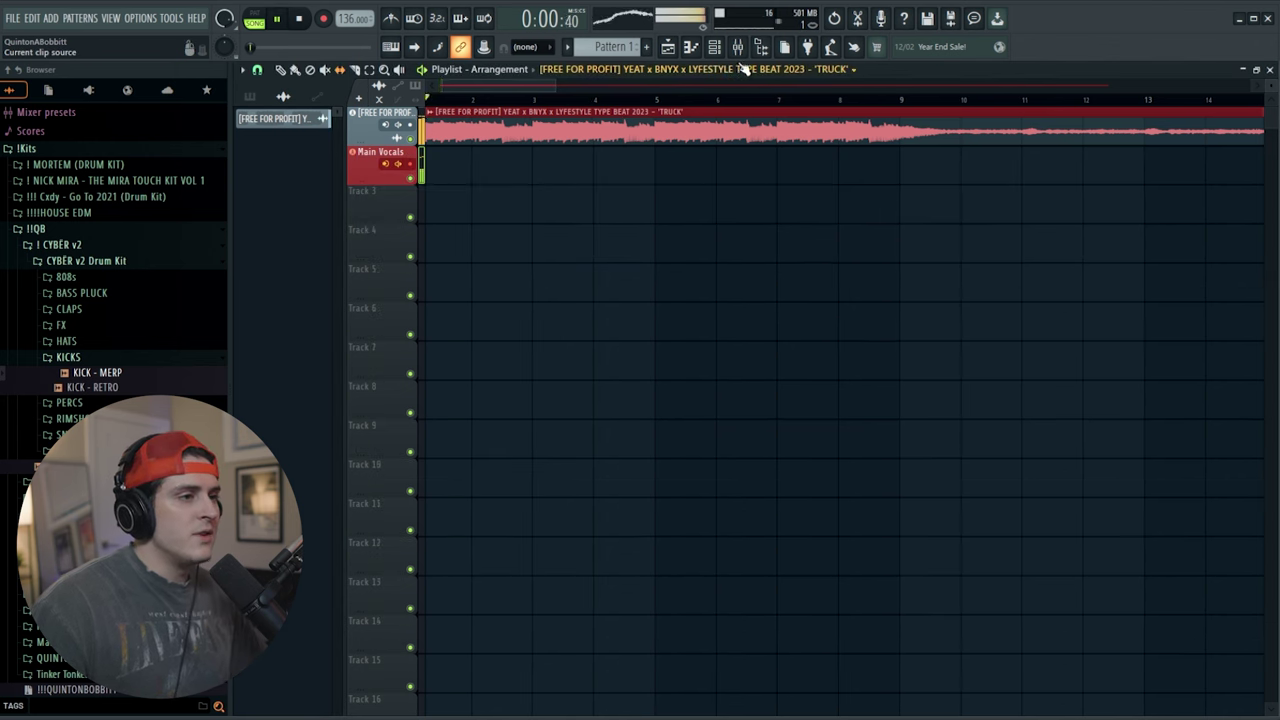
left_click(739, 48)
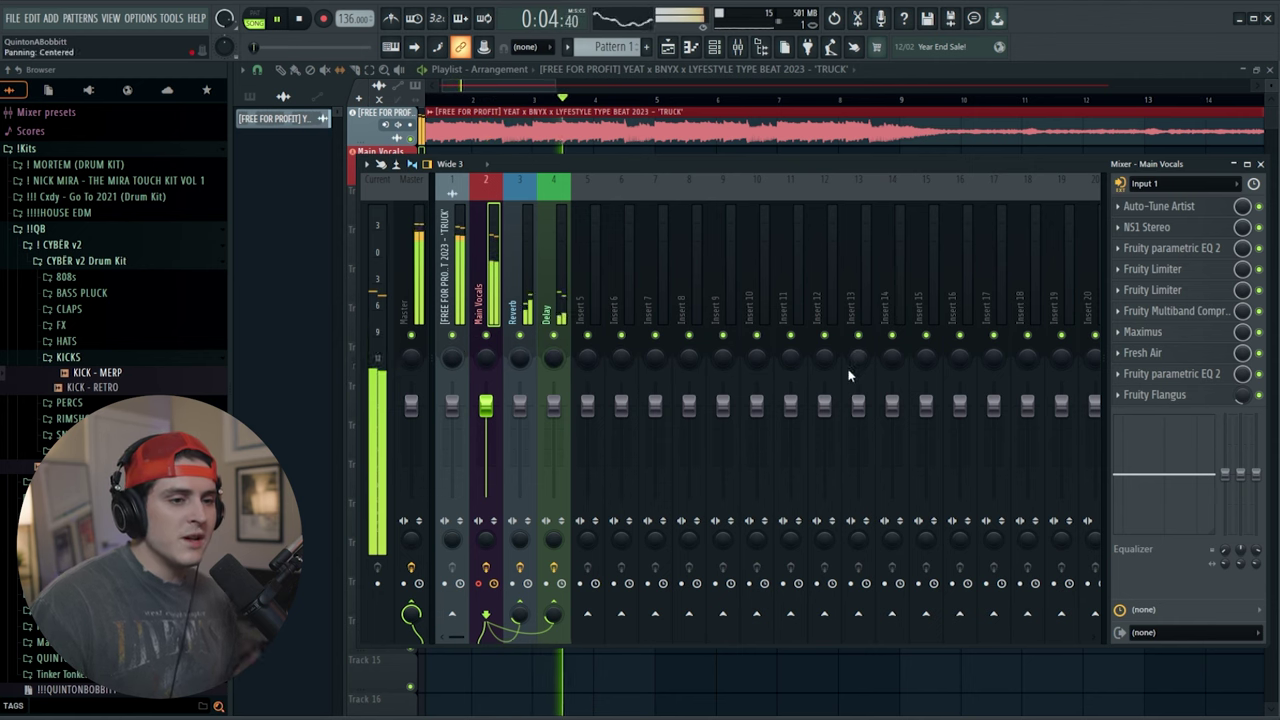
left_click(1156, 291)
mouse_move(602, 323)
left_mouse_down()
mouse_move(602, 300)
mouse_move(602, 332)
left_mouse_up()
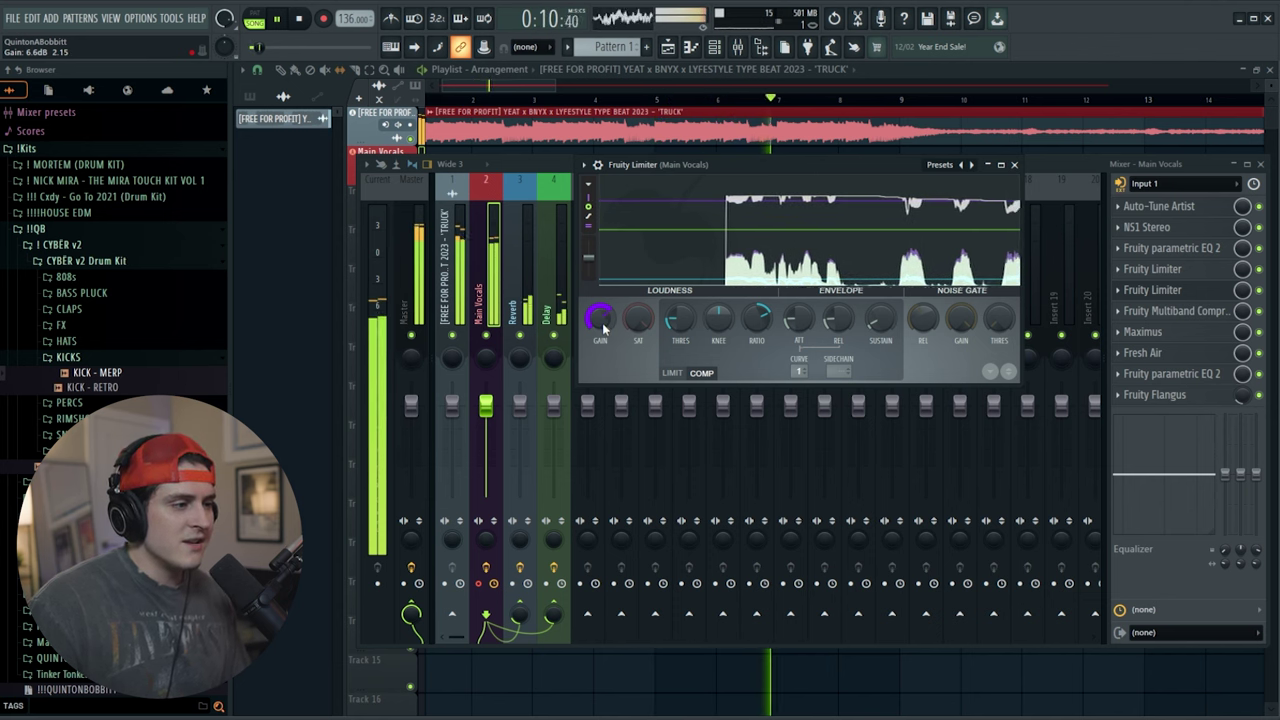
left_click(1015, 166)
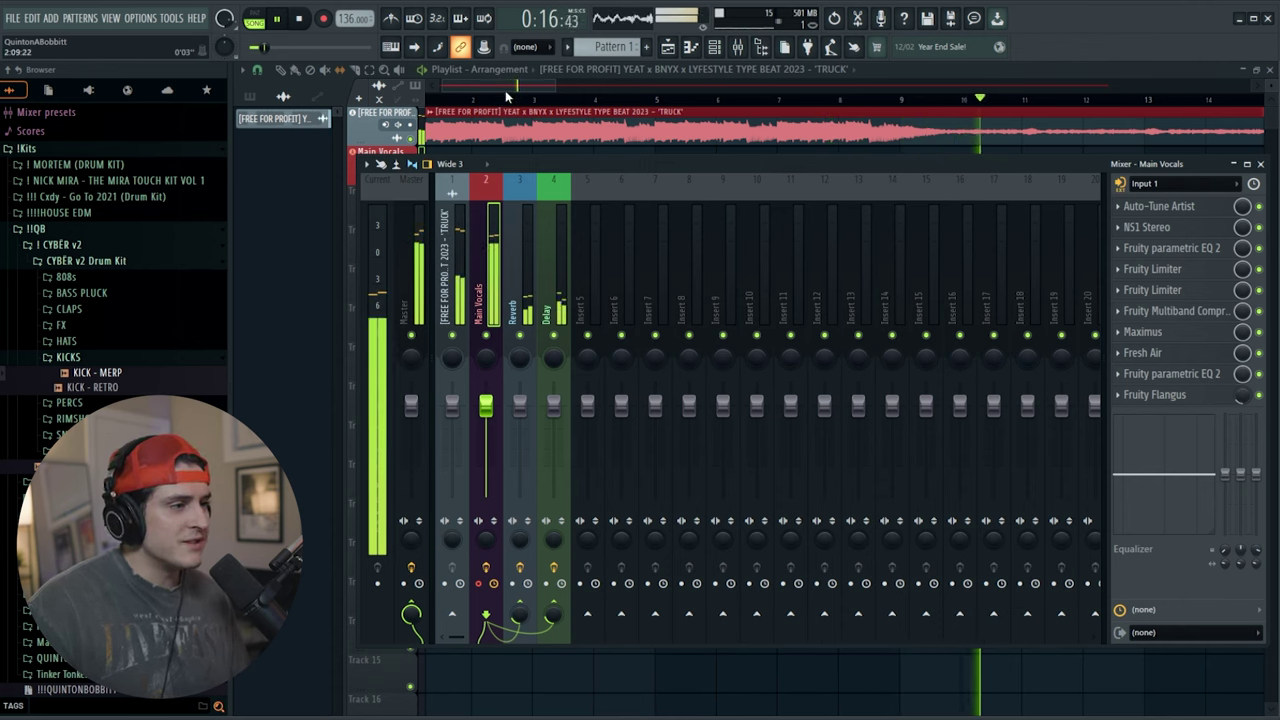
- Listen to the quiet section of the beat in the playlist and stop playback near bar 13
left_click_drag(505, 90, 501, 90)
scroll(544, 109, "down", 3)
scroll(544, 109, "up", 3)
scroll(541, 113, "down", 4)
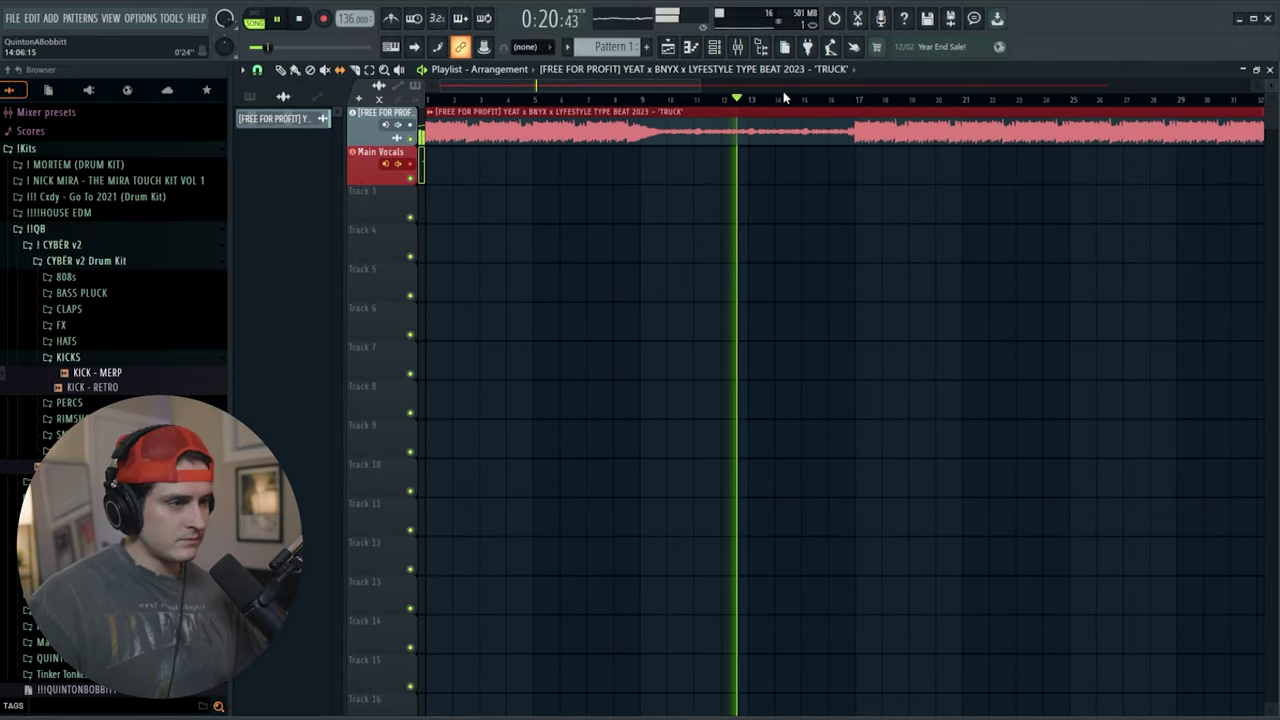
key("space")
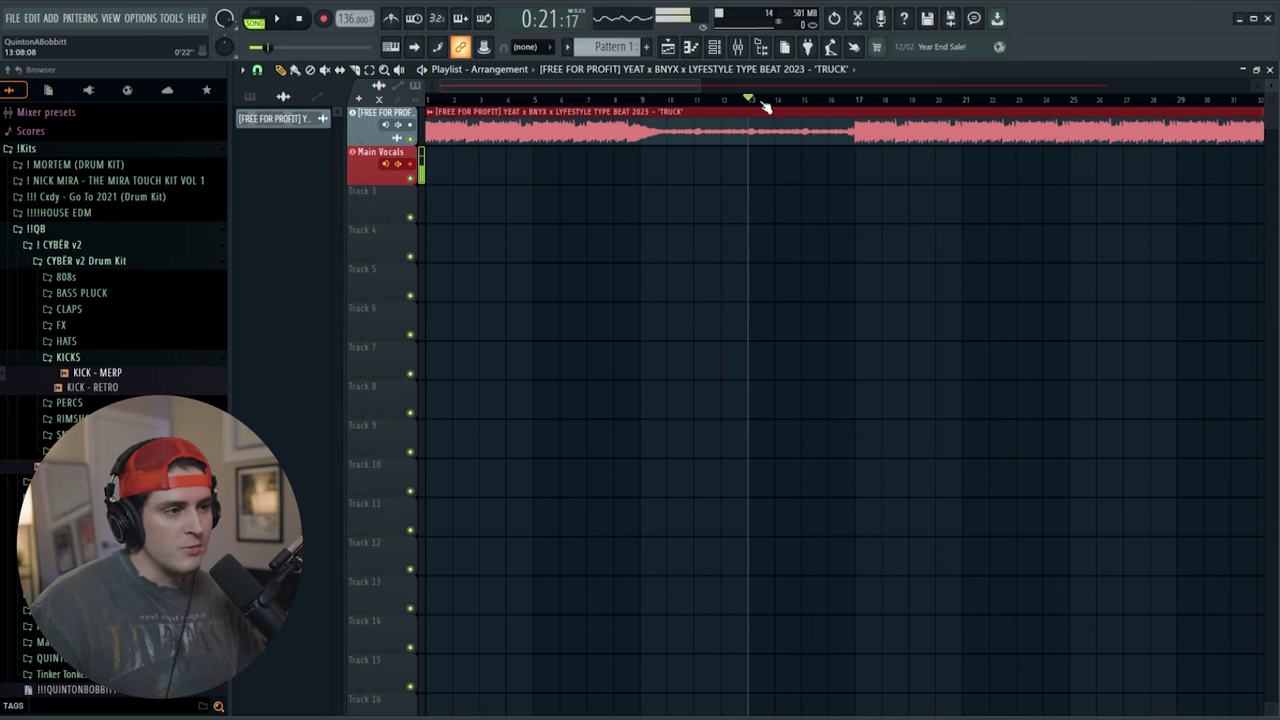
- Enable audio recording and record a vocal take on the Main Vocals track over the beat from bar 13
left_click_drag(638, 92, 675, 87)
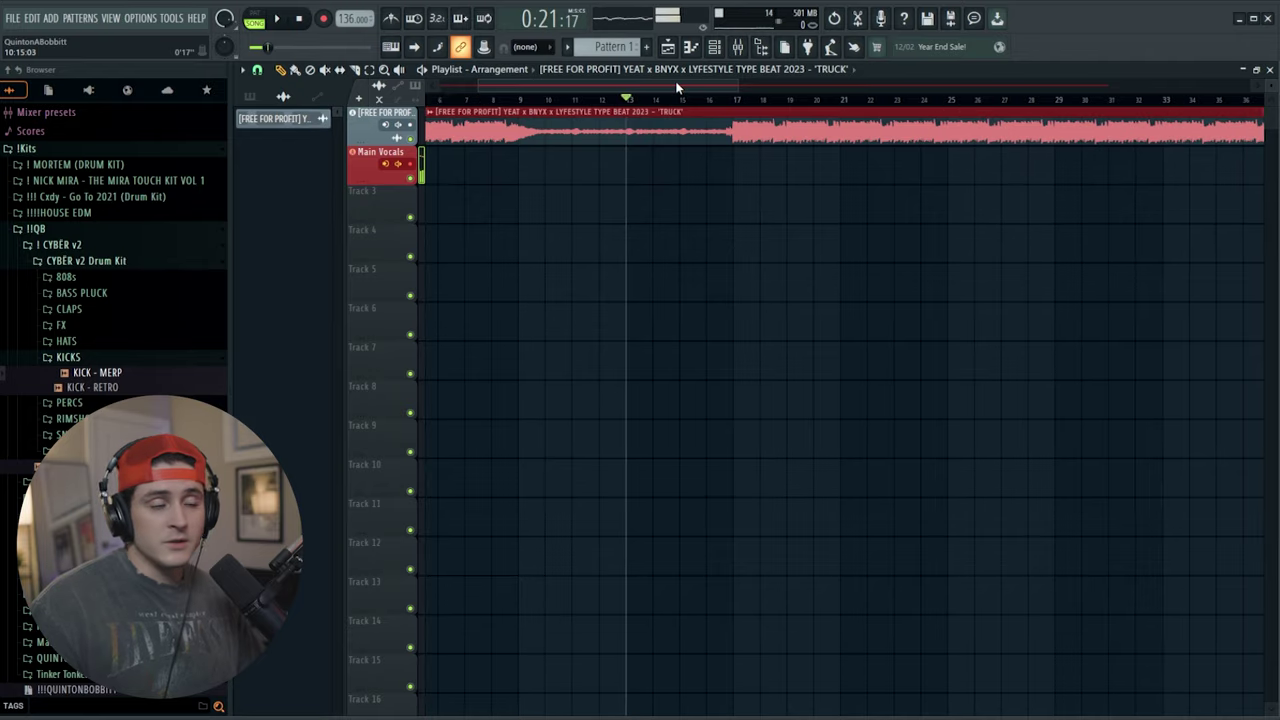
right_click(324, 20)
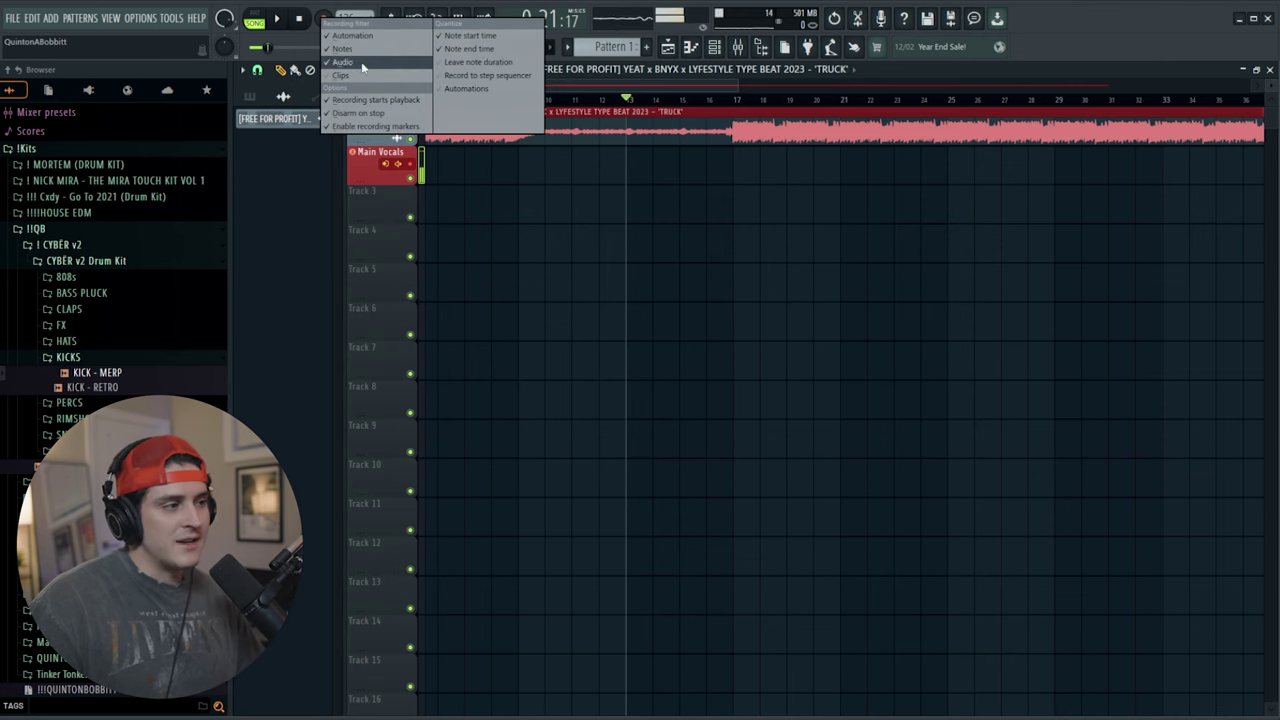
left_click(655, 102)
key("space")
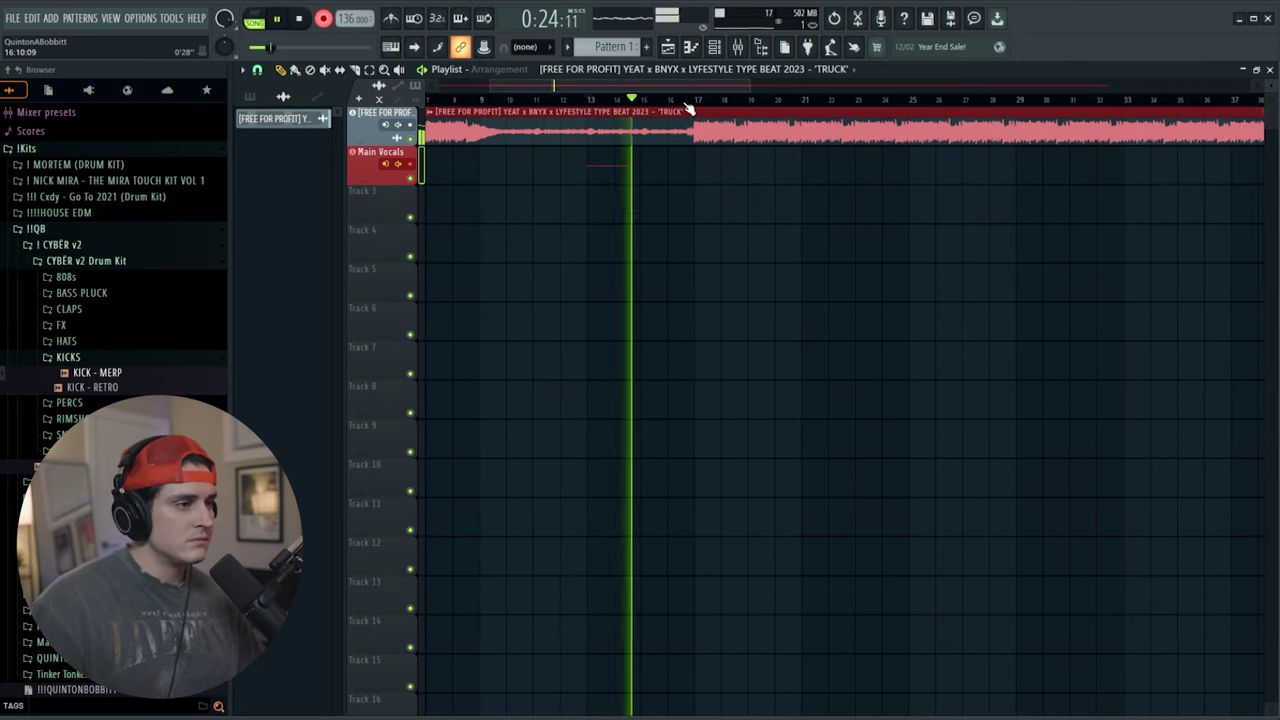
scroll(689, 108, "up", 2)
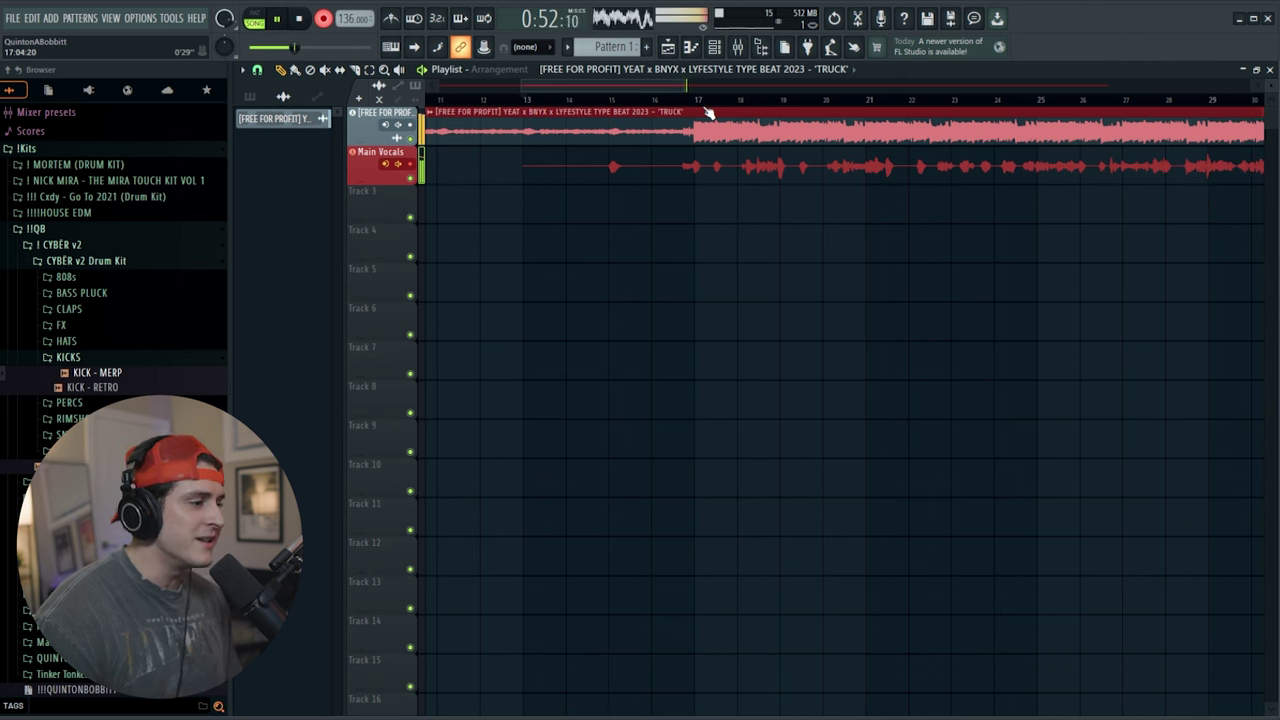
scroll(706, 107, "down", 2)
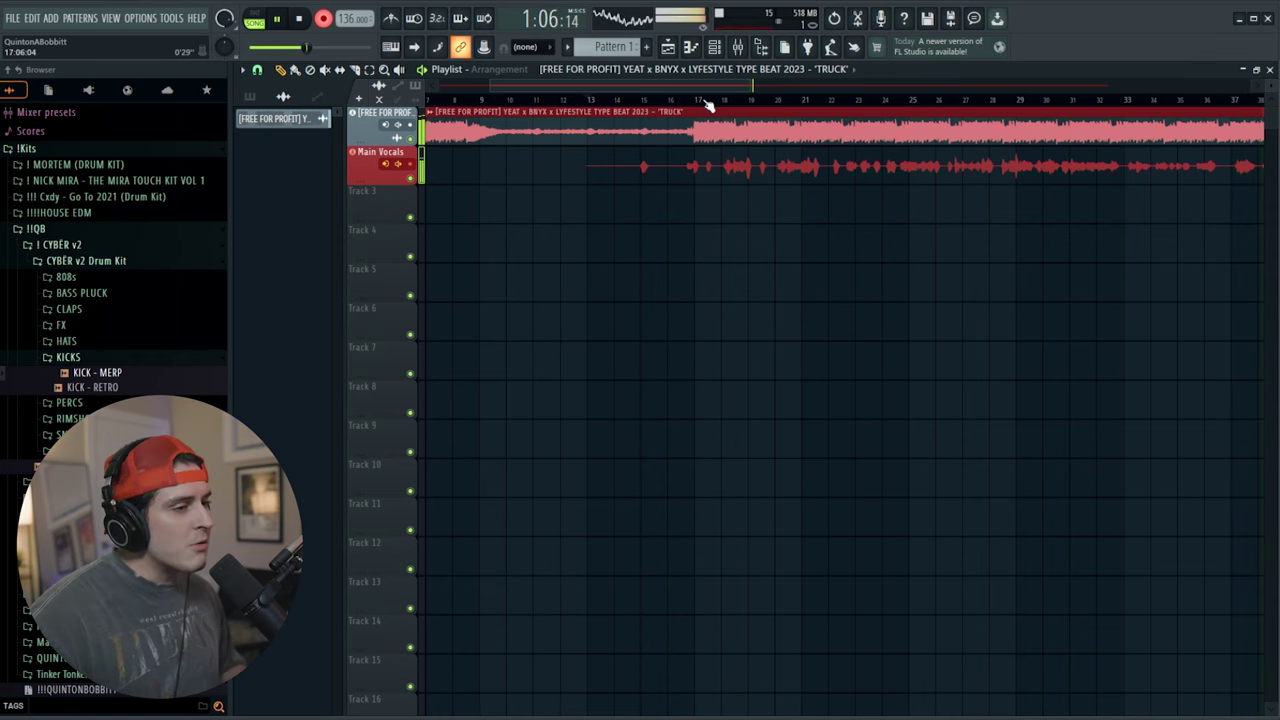
key("space")
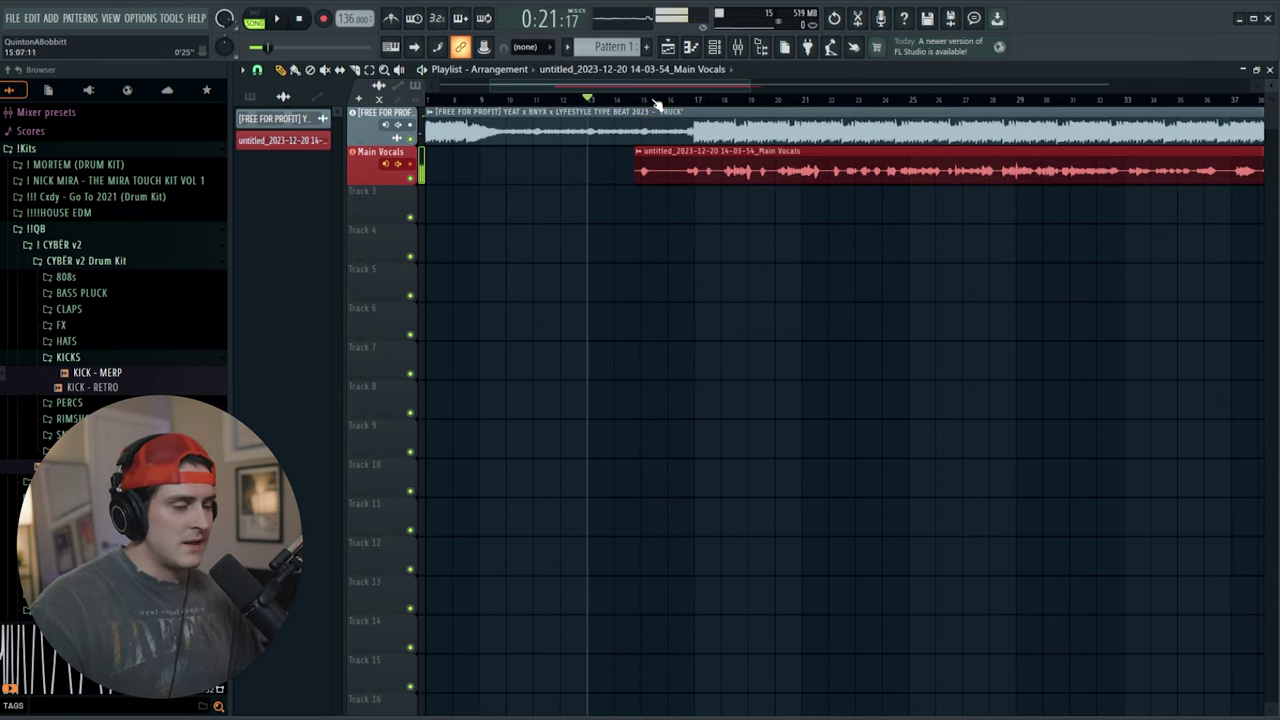
- Play back the recorded Main Vocals take with the beat and review the whole clip in the playlist
key("space")
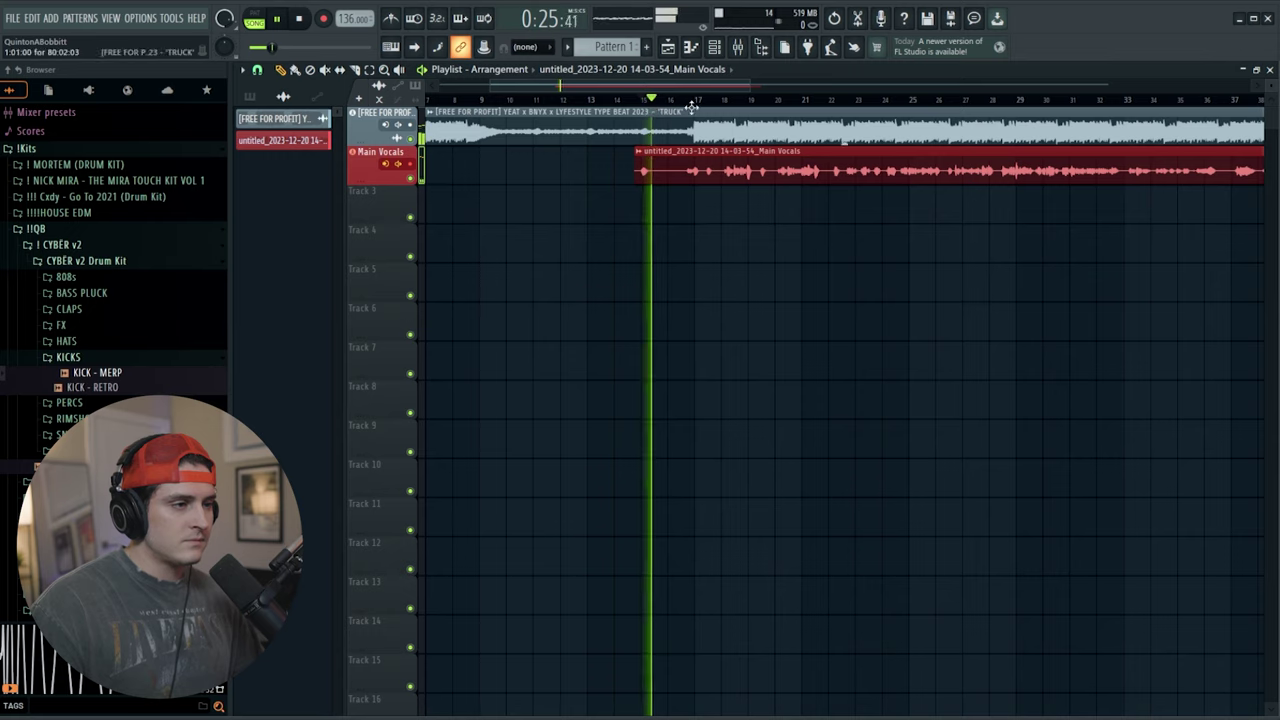
scroll(700, 106, "up", 2)
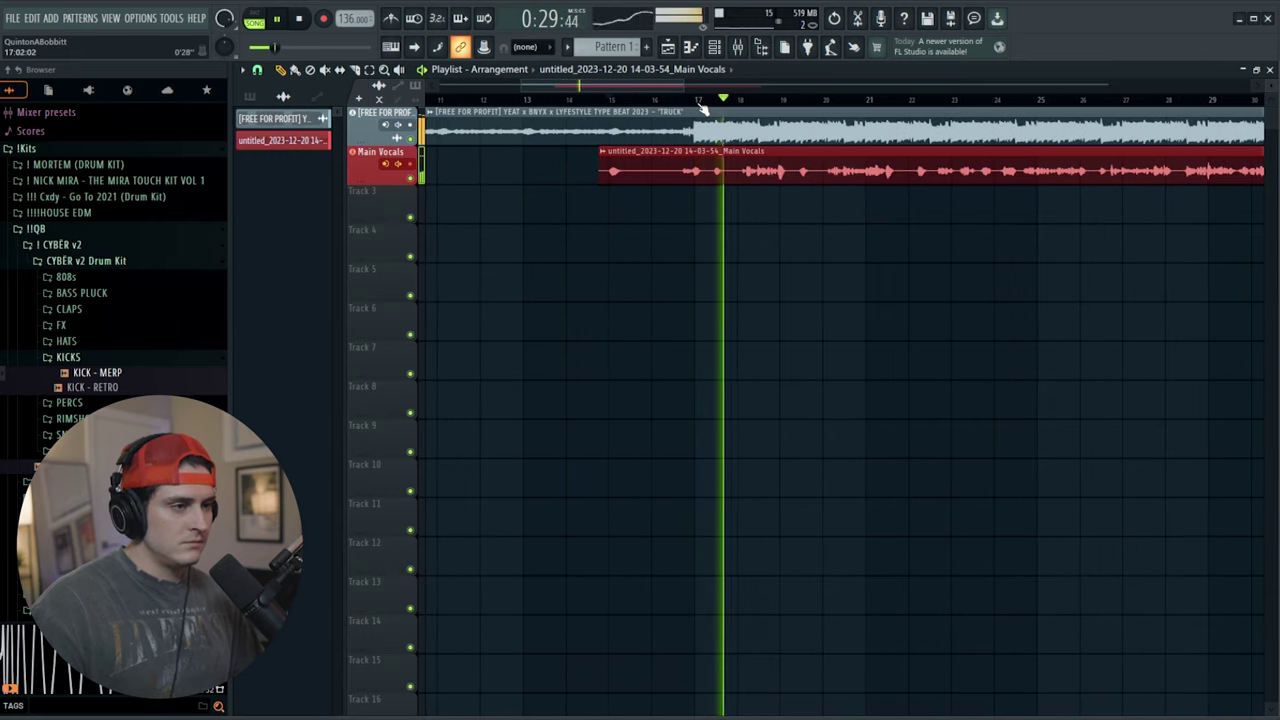
scroll(703, 108, "down", 2)
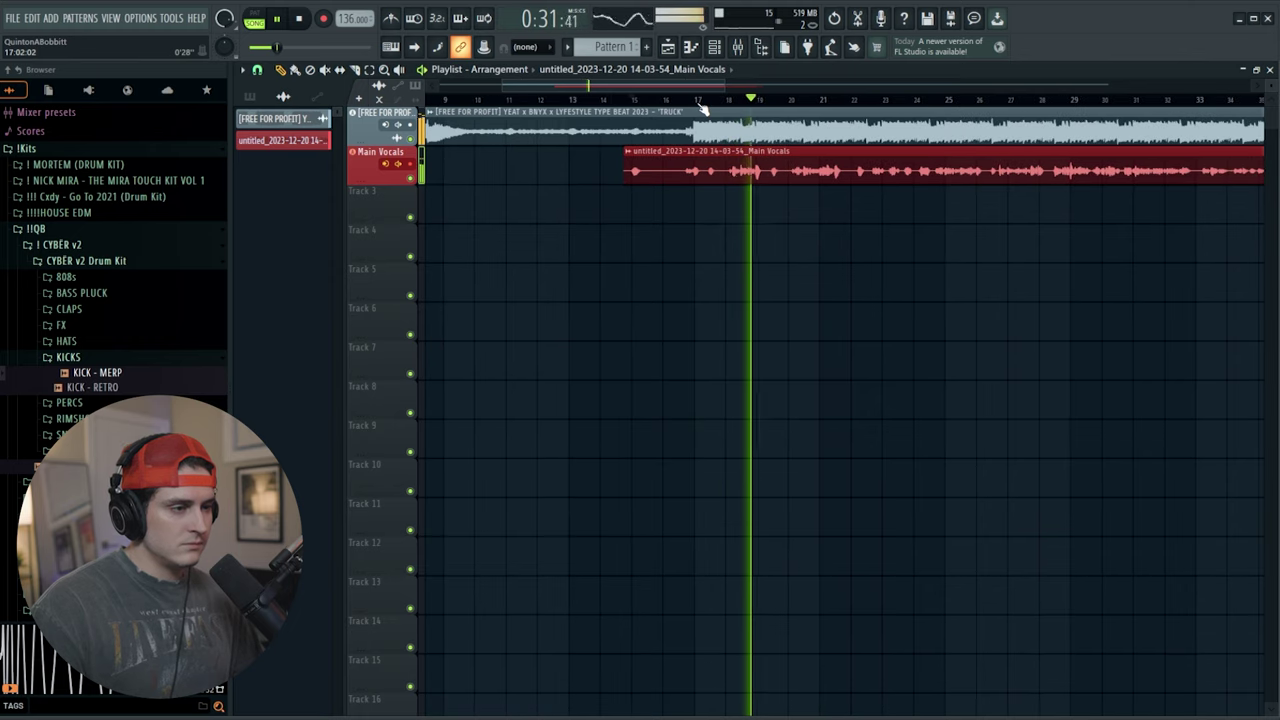
scroll(703, 108, "down", 1)
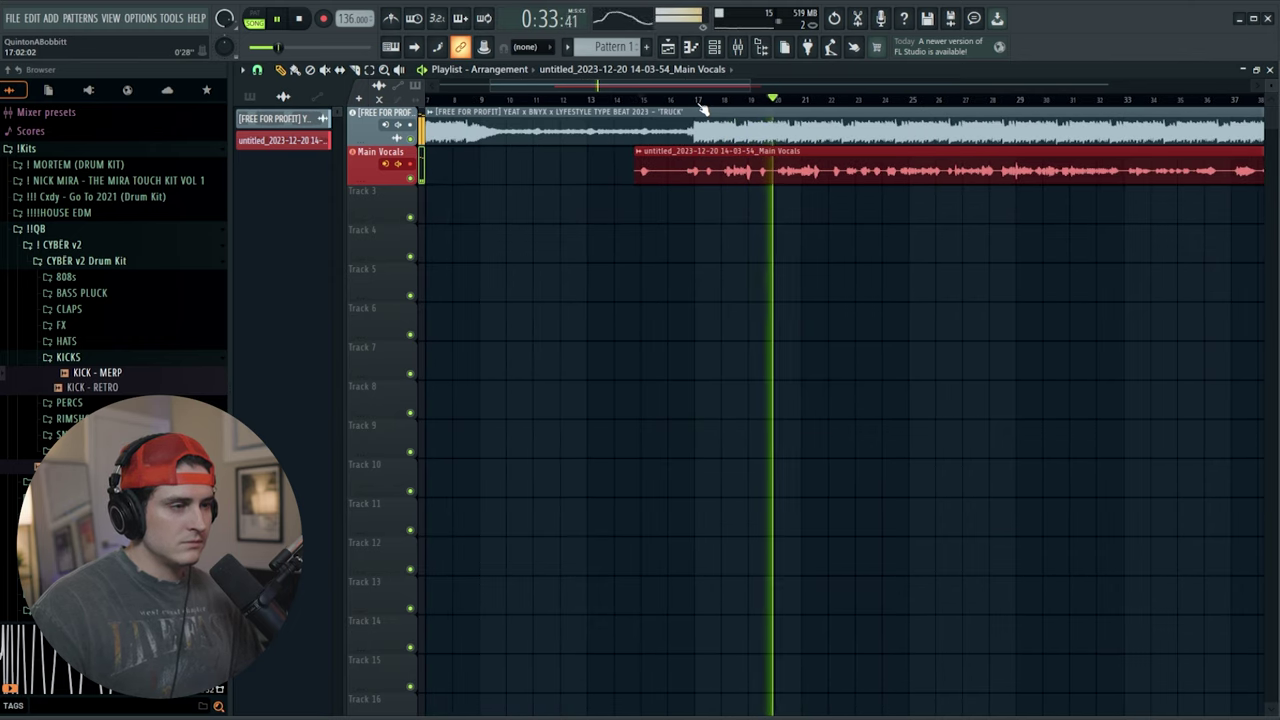
scroll(703, 108, "down", 1)
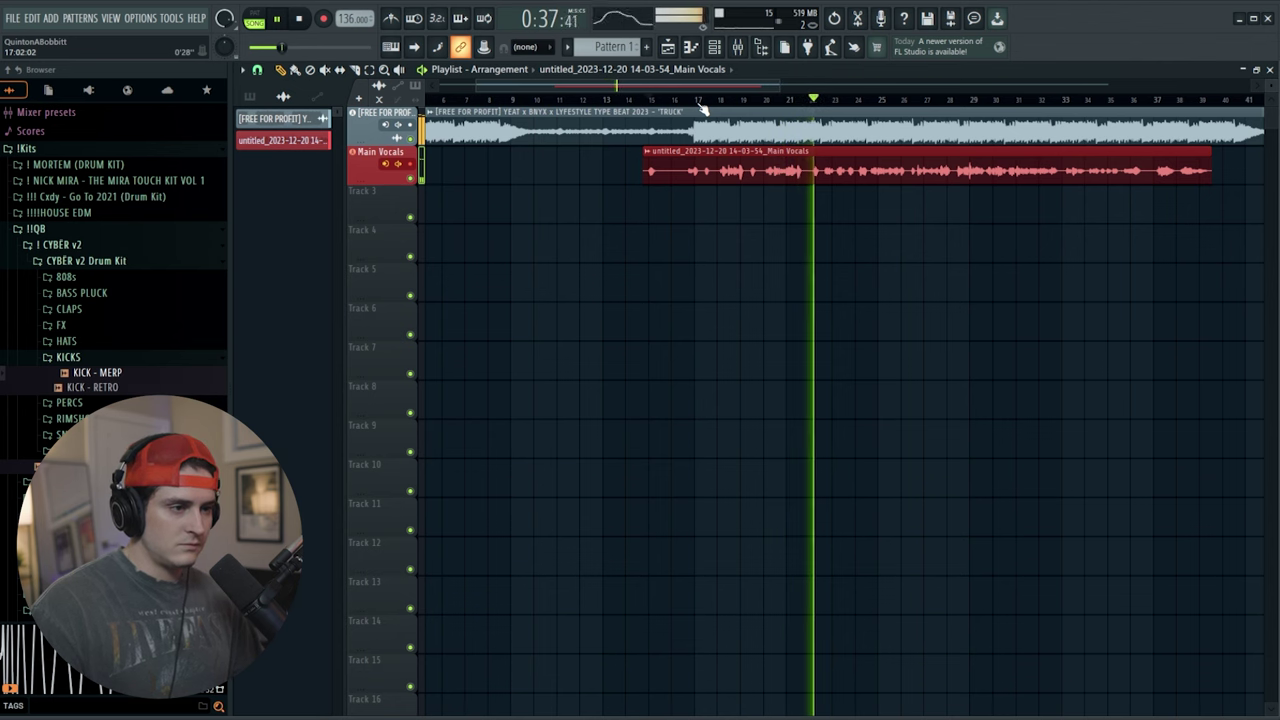
scroll(703, 108, "down", 1)
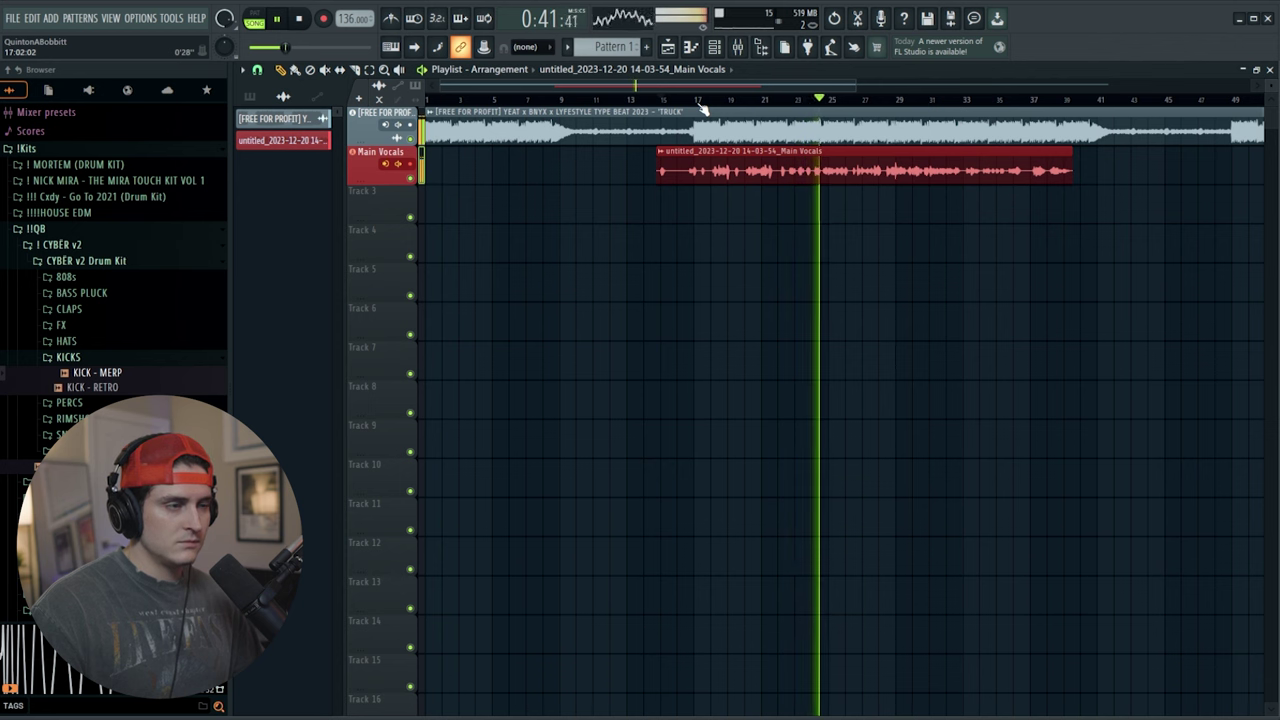
- Set Humanize to 12 in Auto-Tune Artist on Main Vocals while the recorded take plays
key("F9")
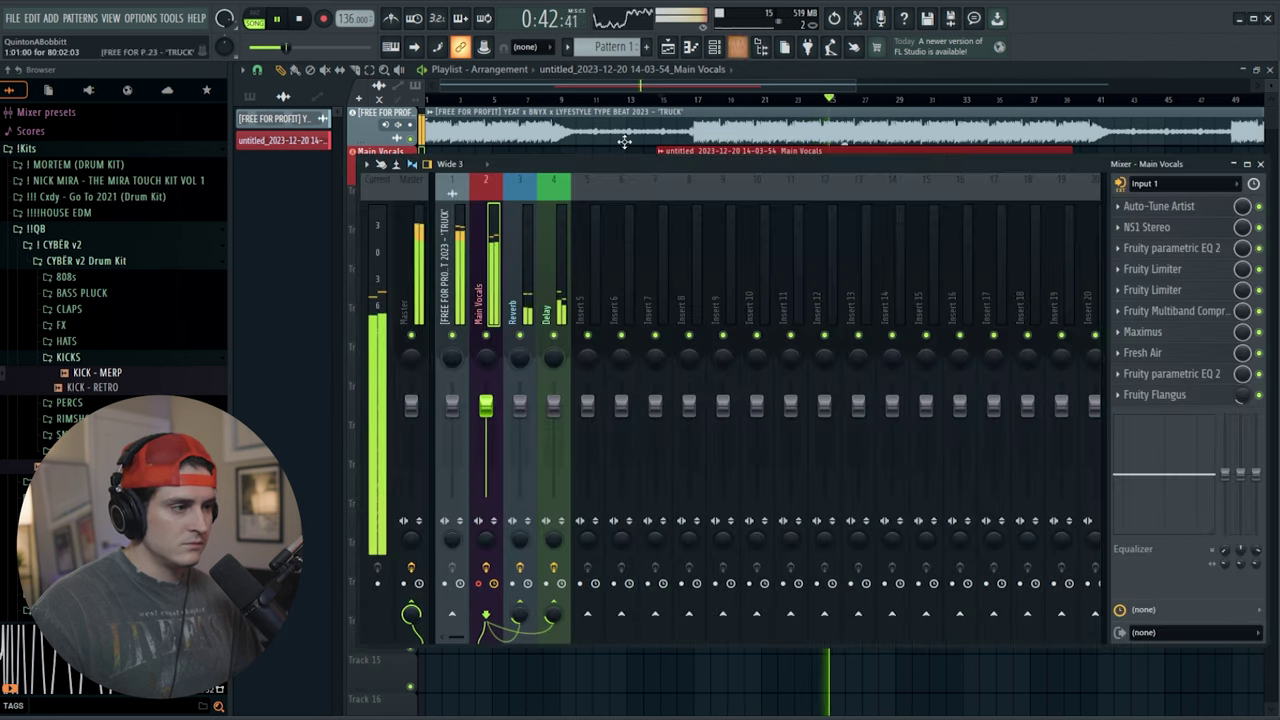
left_click(1162, 208)
left_click_drag(1021, 316, 1020, 335)
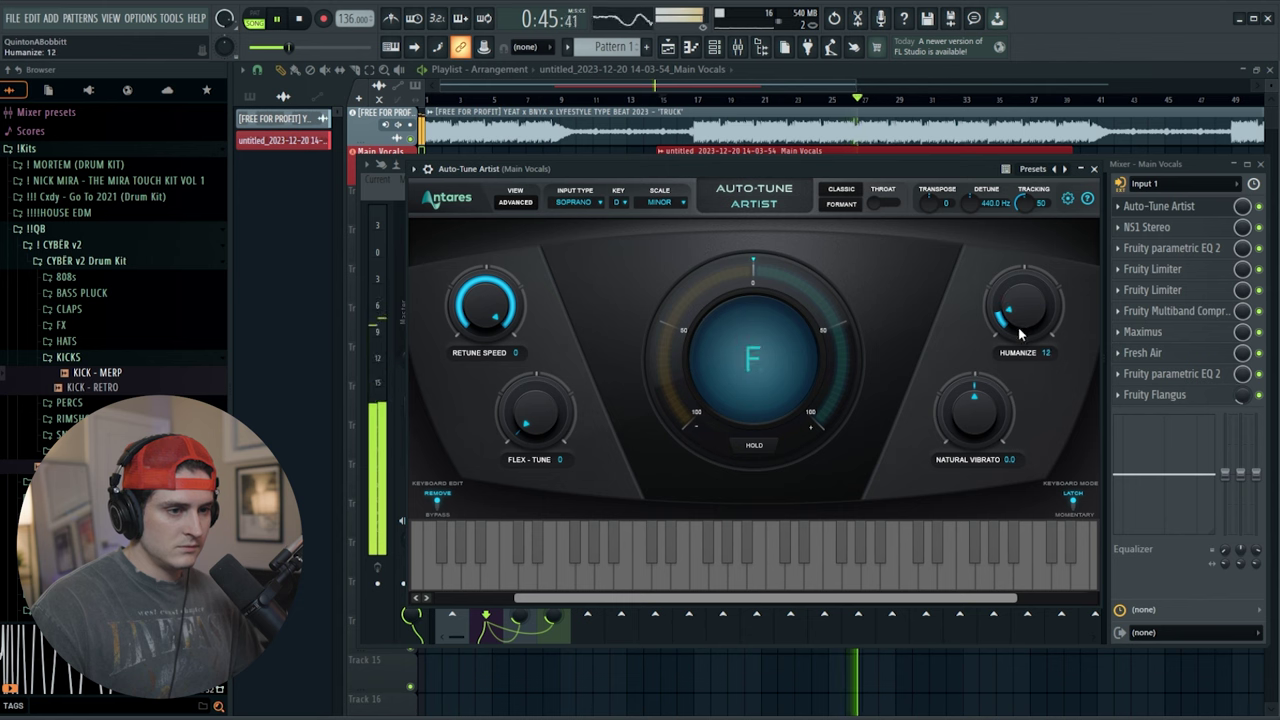
left_click(1095, 169)
left_click(773, 93)
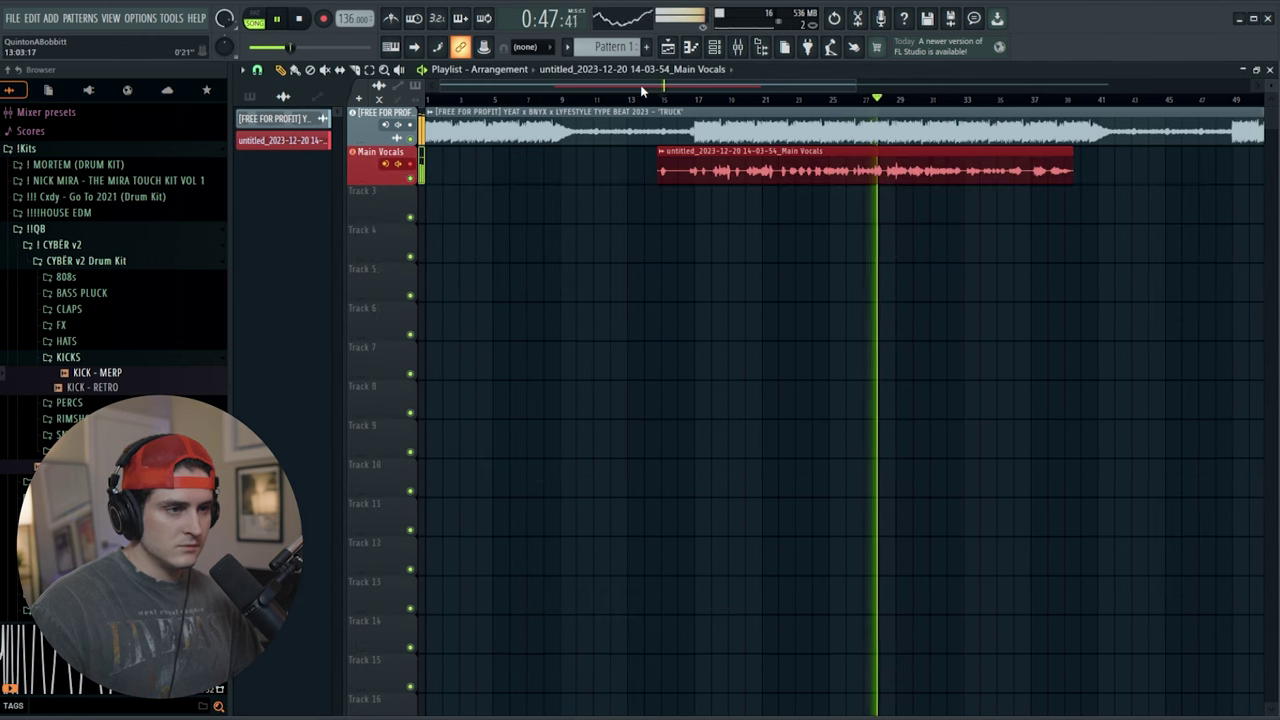
- Set the High Air amount to 53% in Fresh Air on Main Vocals
left_click(739, 49)
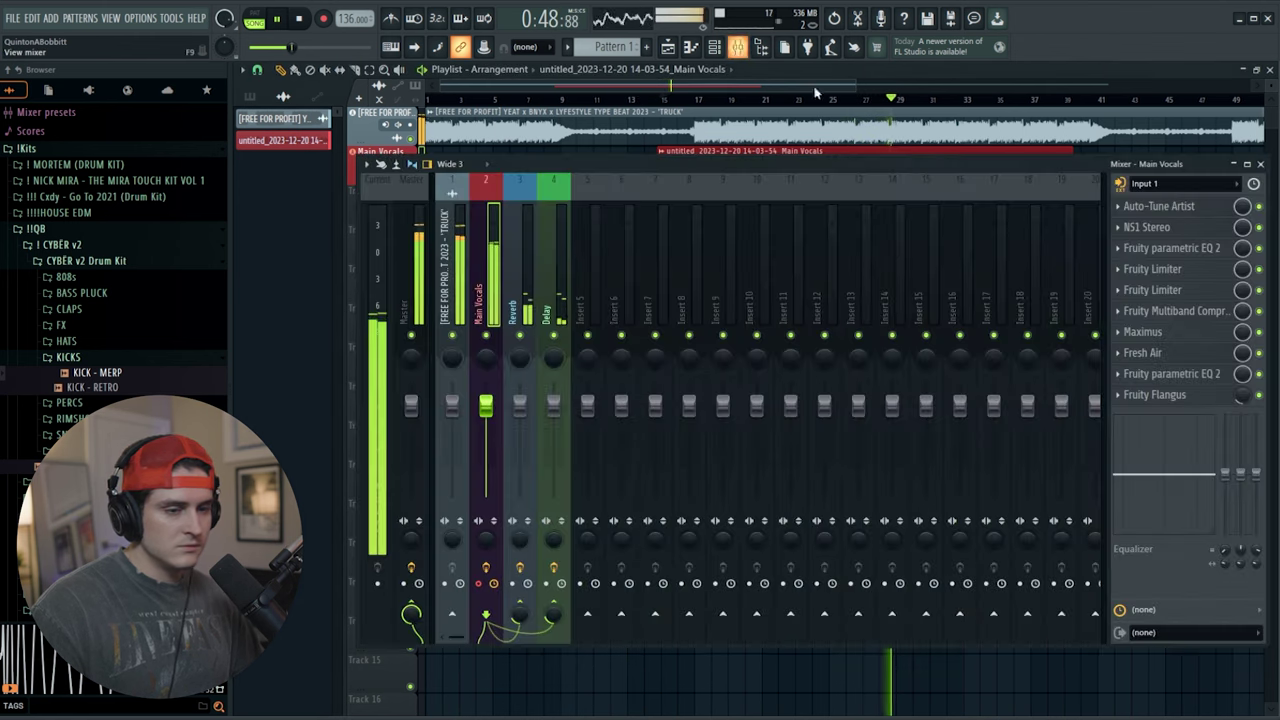
left_click(1166, 356)
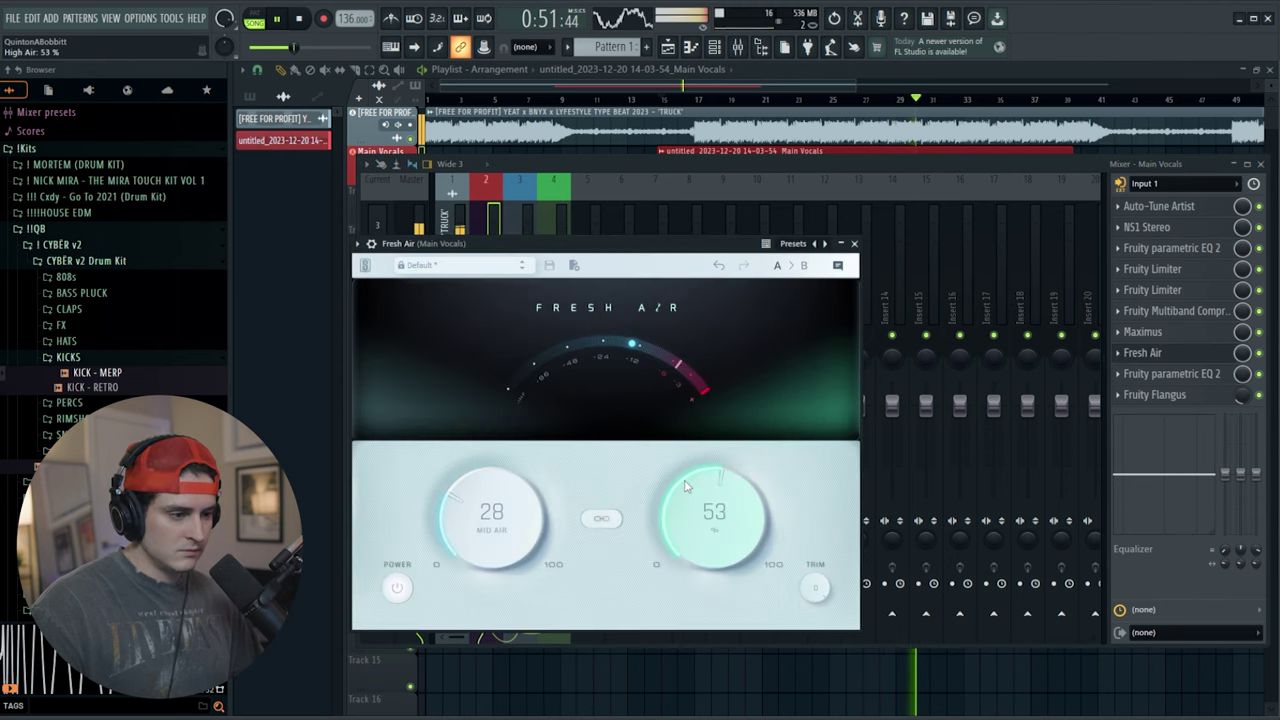
left_click(854, 244)
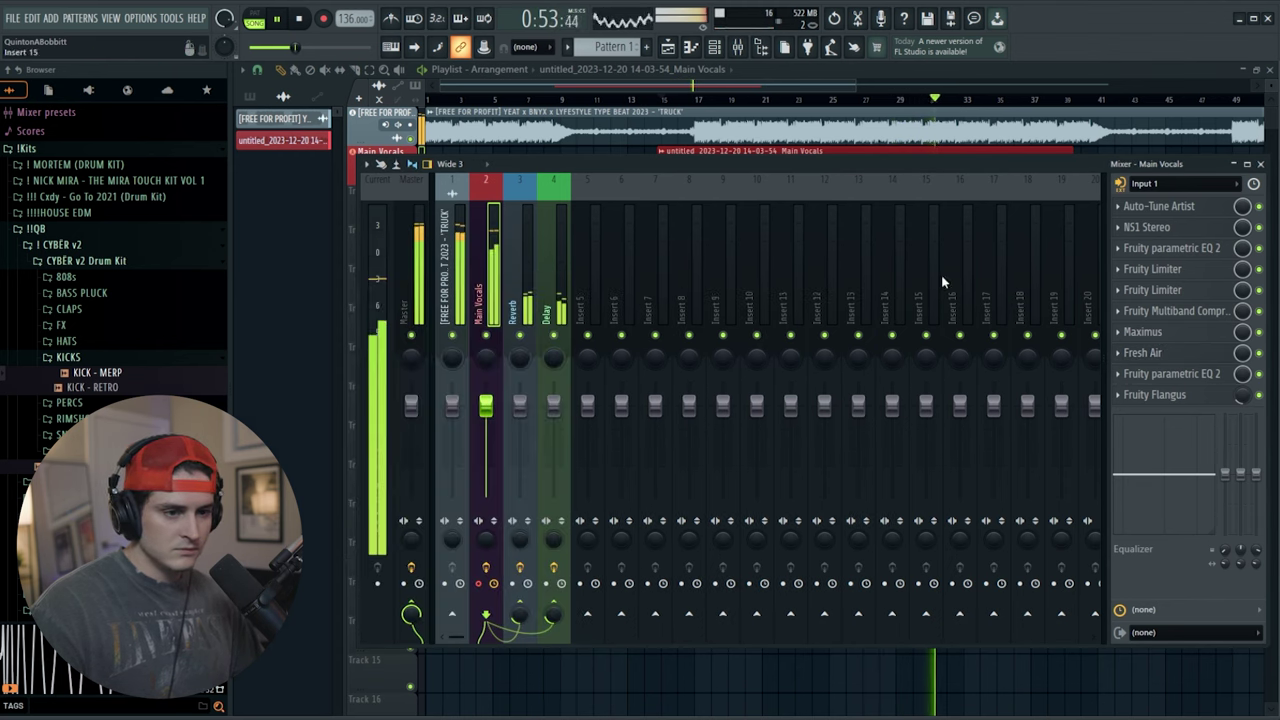
- Raise the crossover between the low and mid bands slightly in Maximus on Main Vocals, and stop playback
left_click(1170, 332)
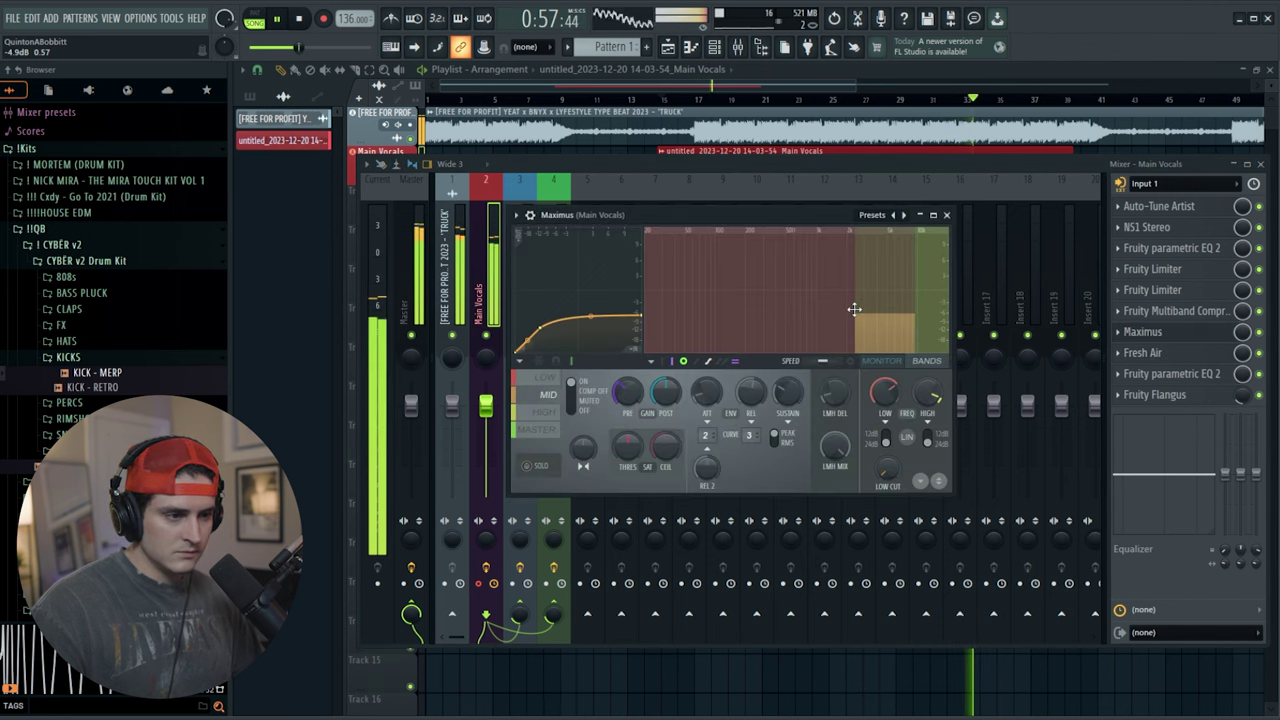
left_click_drag(854, 293, 864, 292)
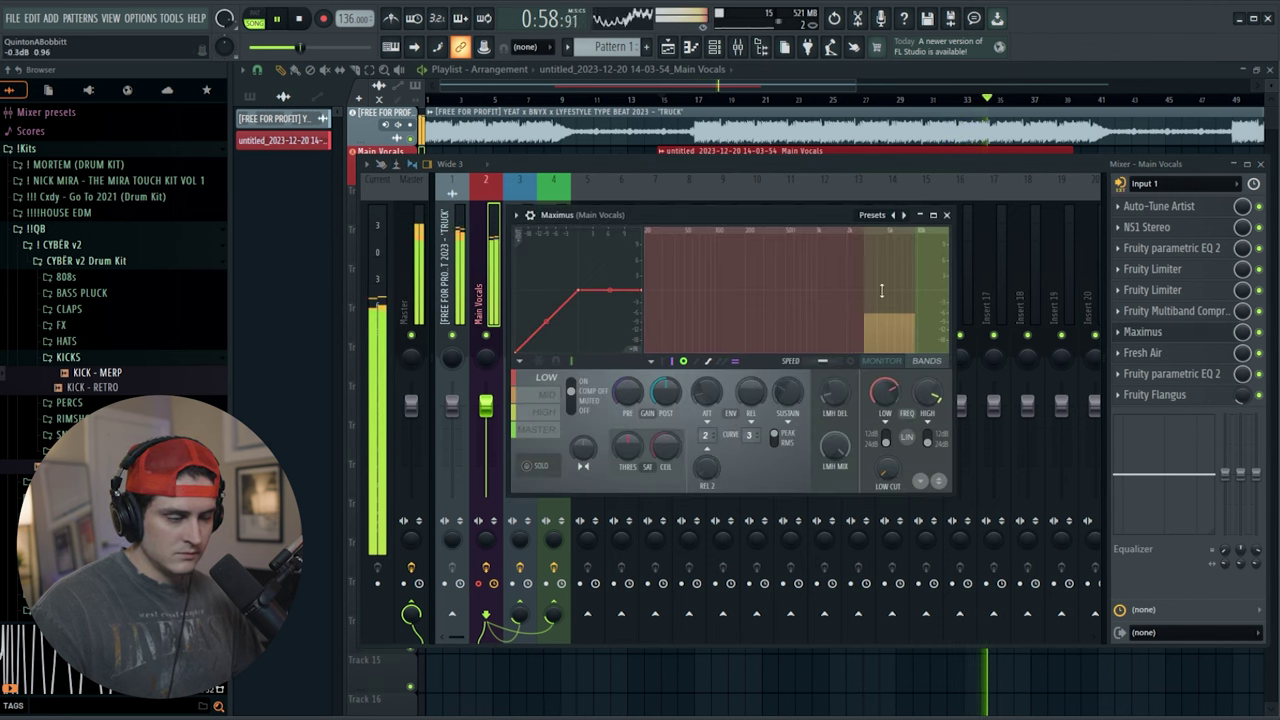
left_click(947, 215)
left_click(677, 80)
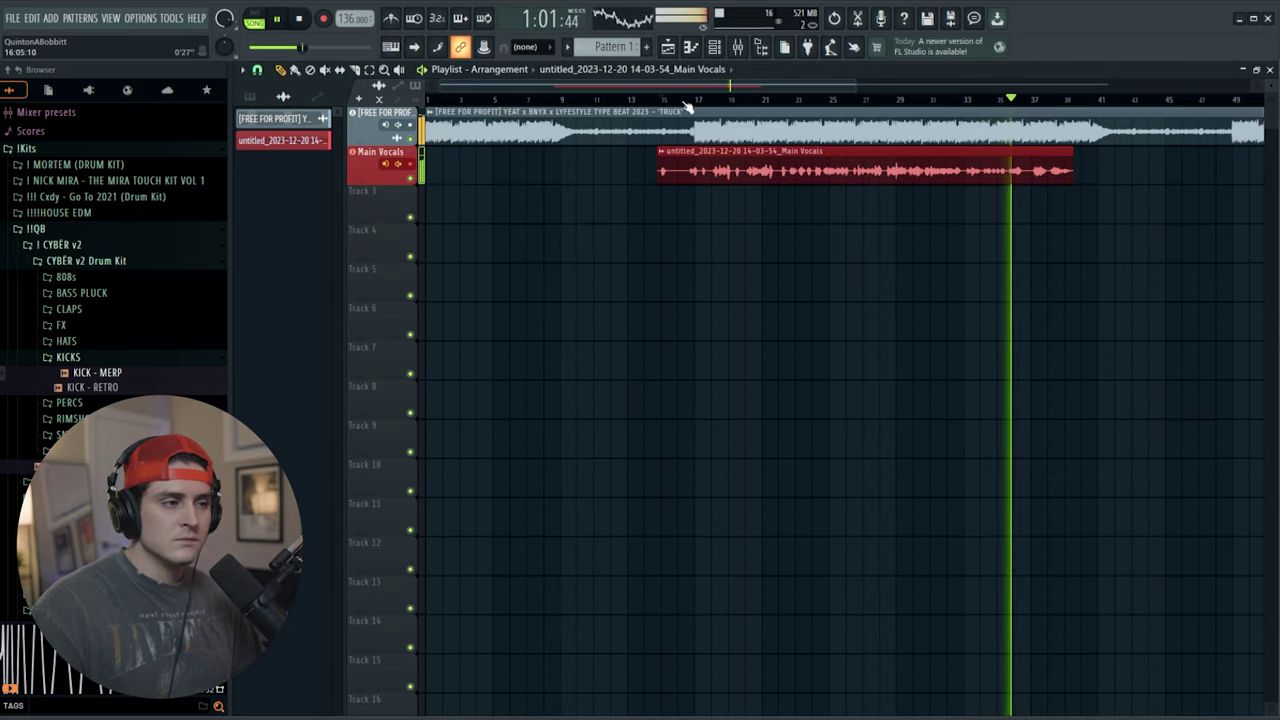
key("space")
- Copy the Main Vocals mixer track state with its full effect chain onto mixer insert 5
left_click(730, 44)
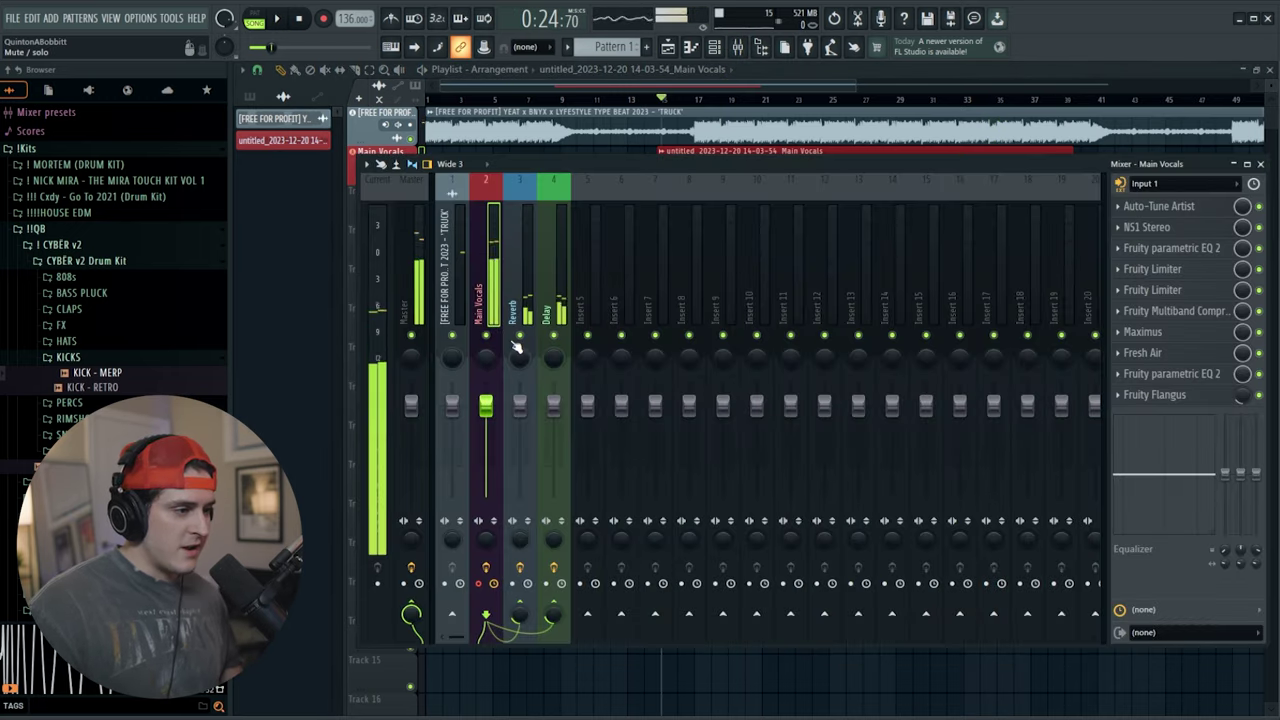
right_click(500, 282)
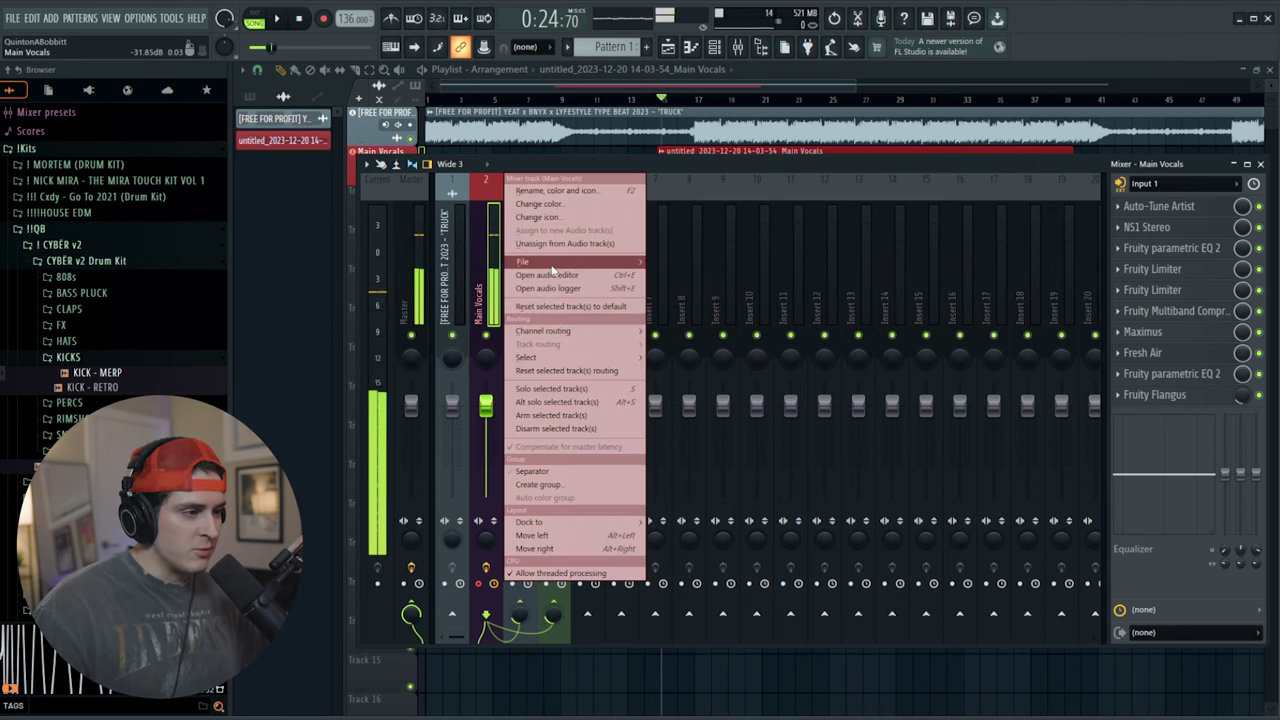
mouse_move(551, 269)
left_click_drag(700, 262, 593, 265)
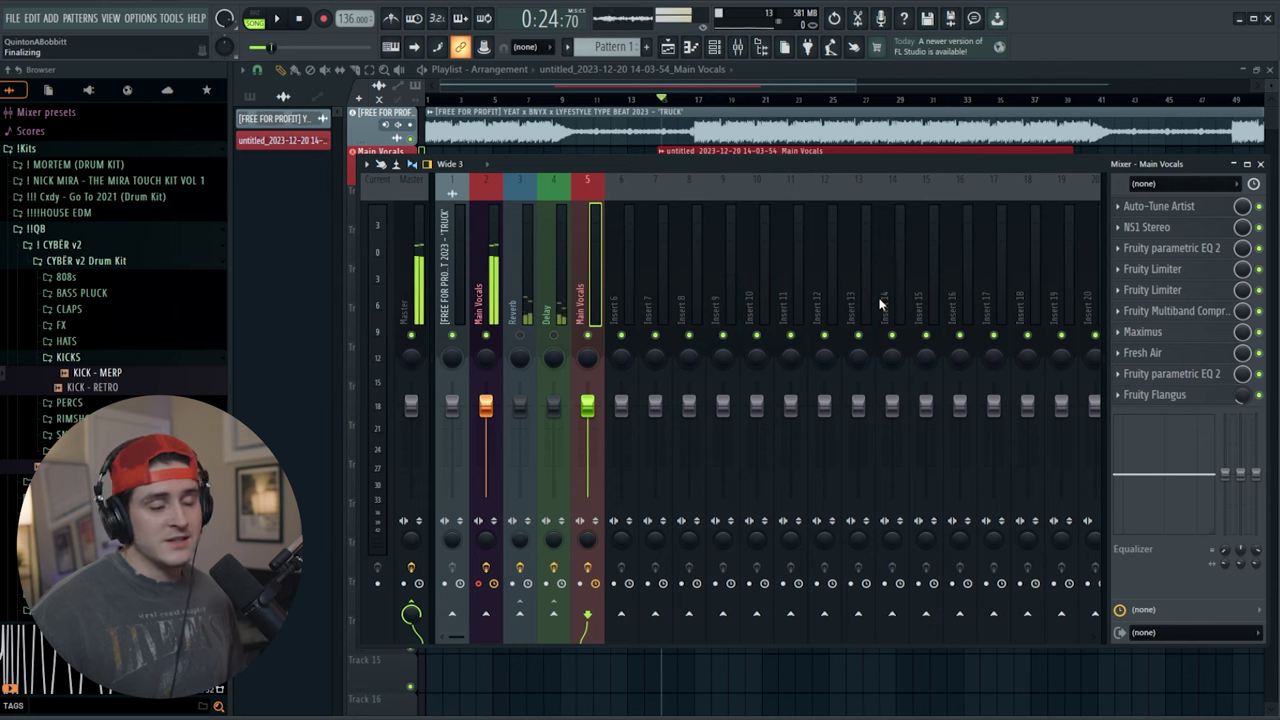
- Rename the duplicated vocal track on mixer insert 5 to Adlibs and color it Dark Cyan (#359C9F)
key("F2")
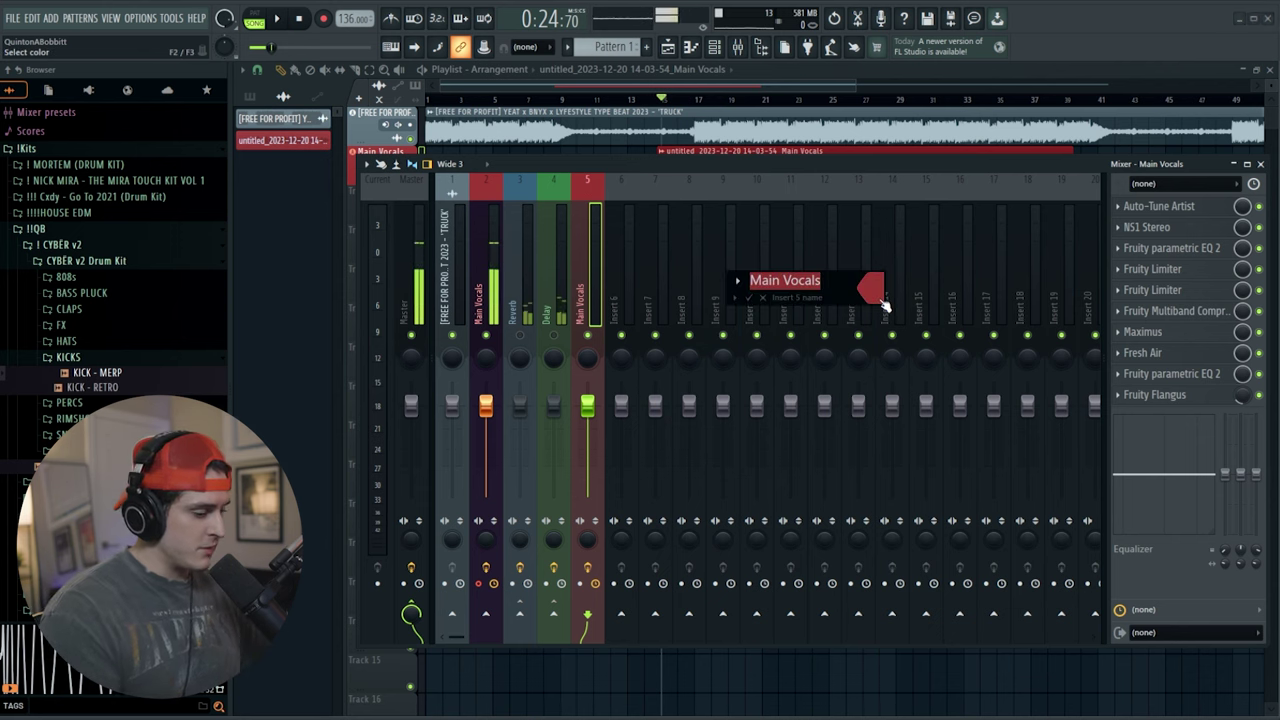
left_click(881, 298)
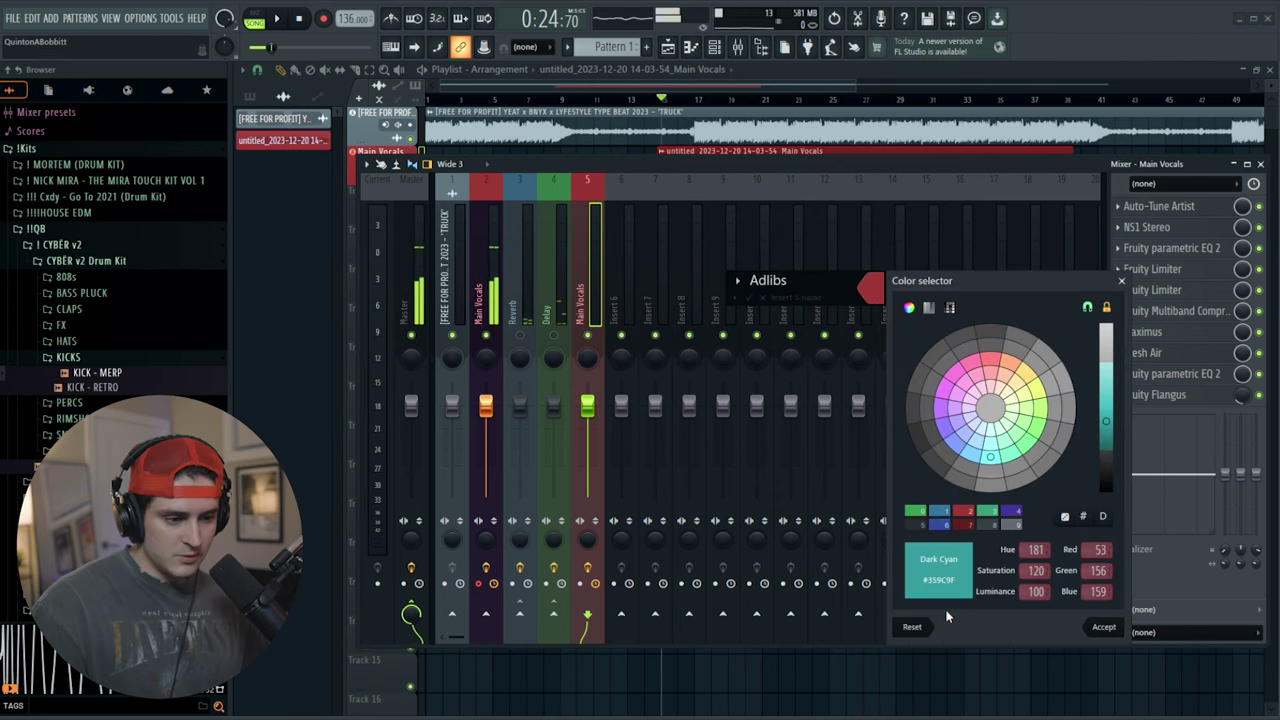
left_click(1104, 627)
left_click(750, 299)
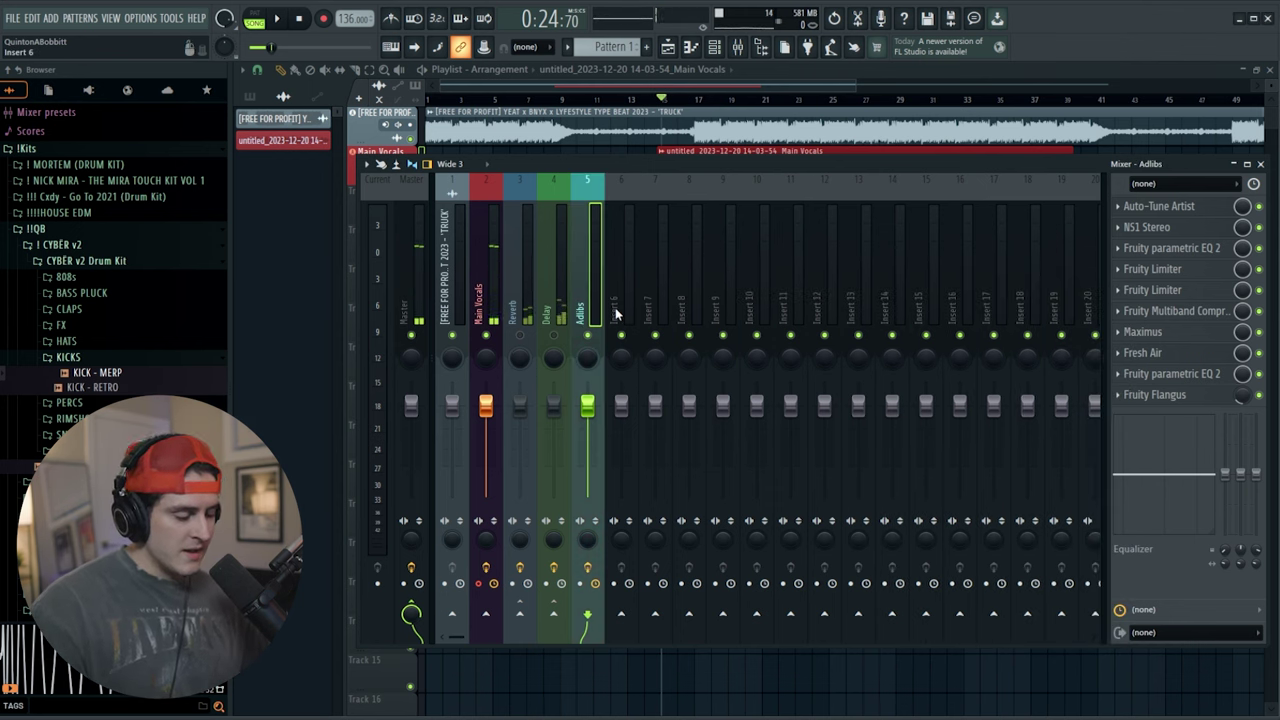
- Move the Adlibs mixer track to insert 3, directly after Main Vocals and before Reverb
key("alt+Left")
key("alt+Left")
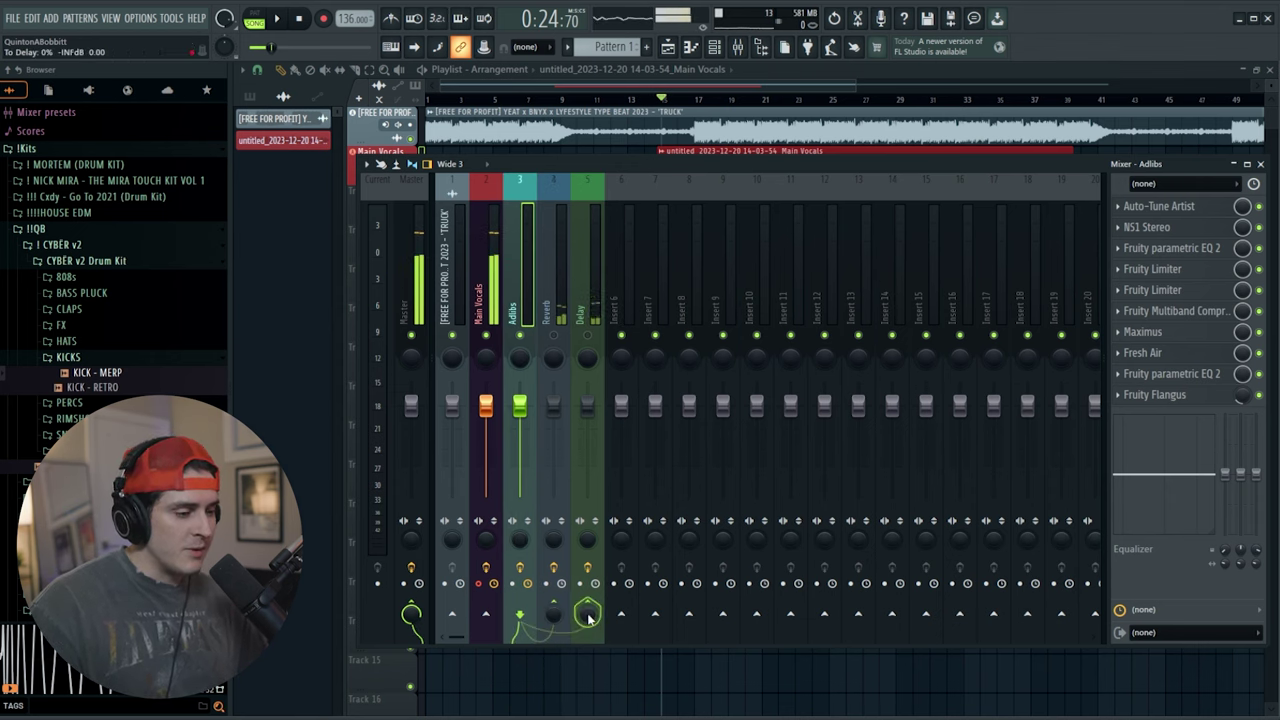
- Set playlist Track 3 to audio track mode and link it to the Adlibs mixer track
key("F9")
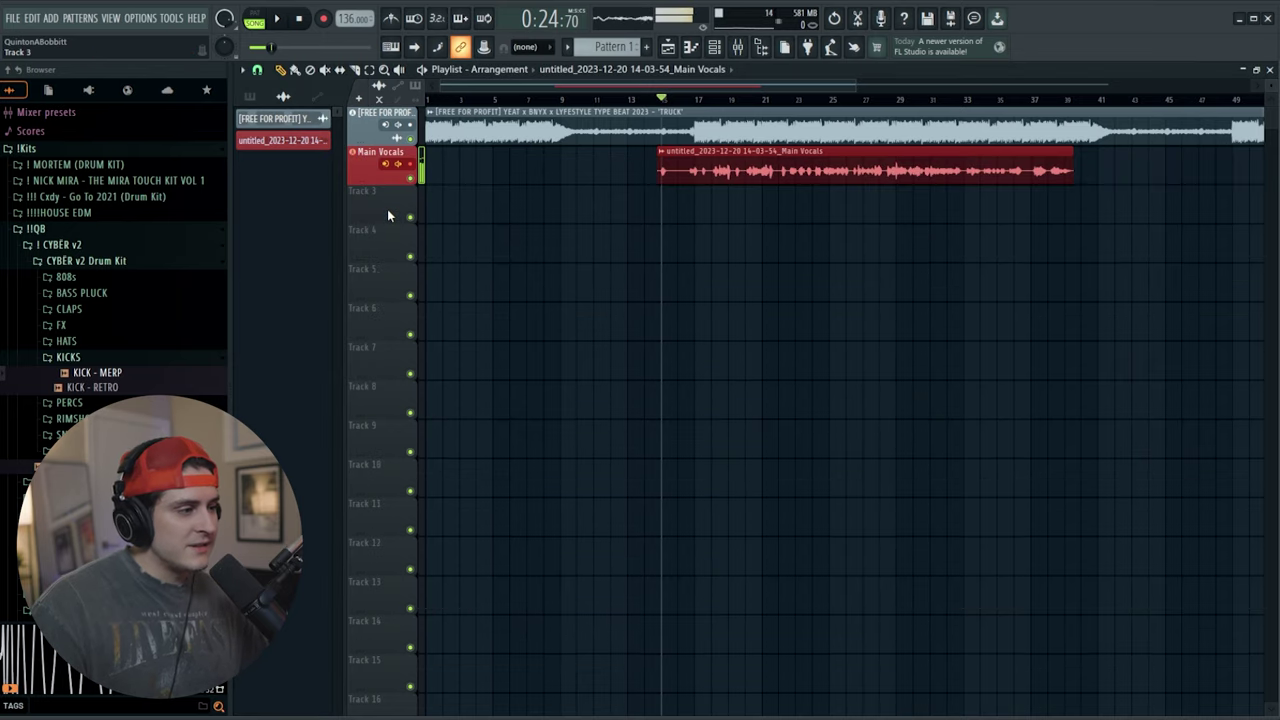
right_click(387, 210)
mouse_move(469, 279)
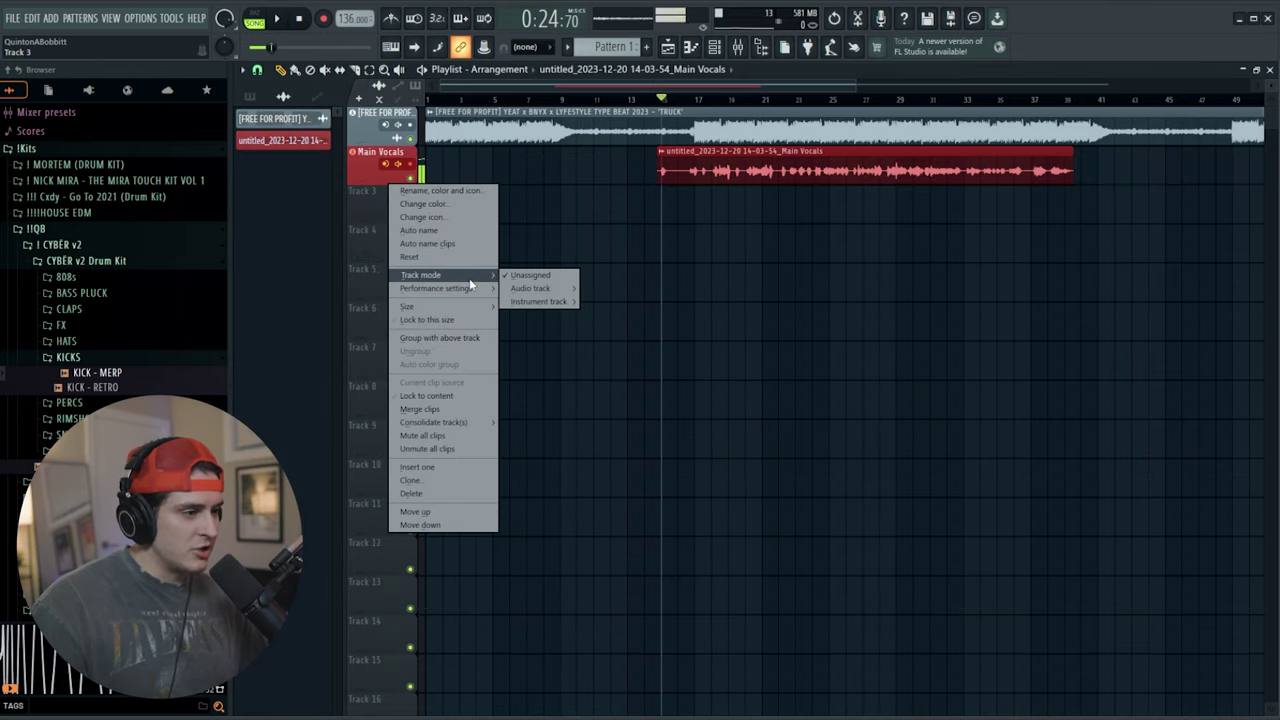
mouse_move(535, 301)
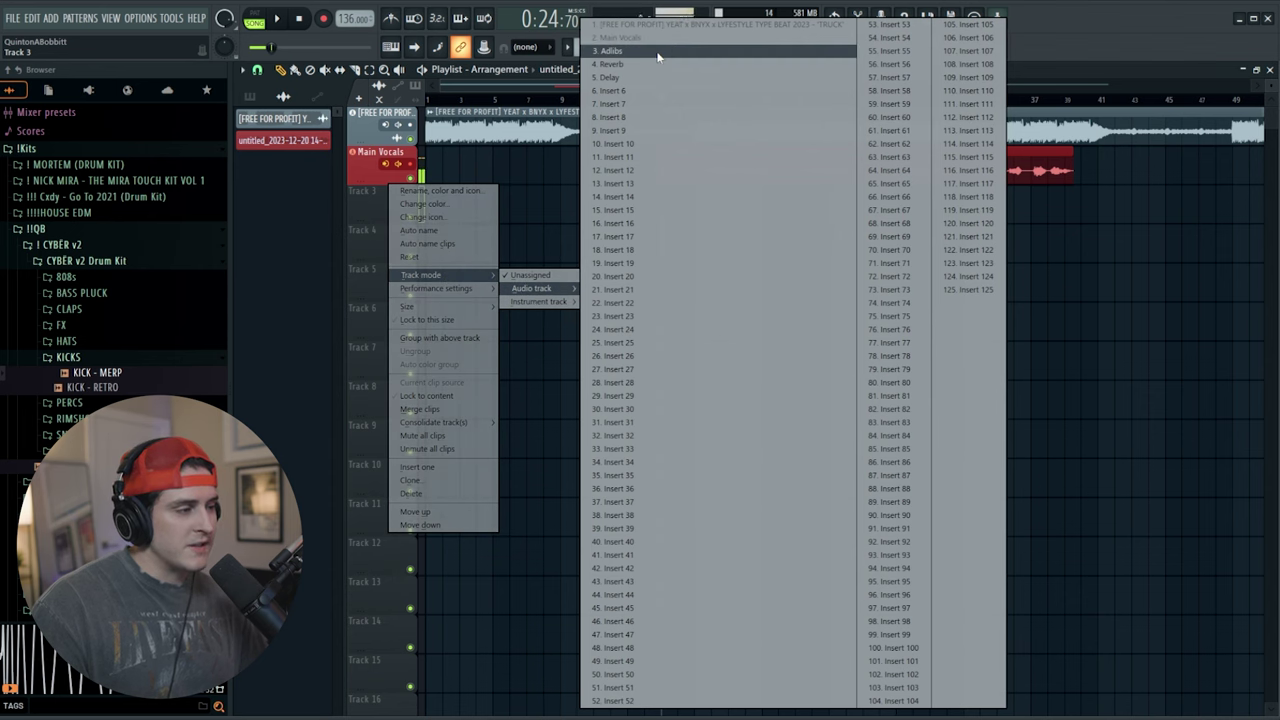
left_click(612, 50)
- Disarm Main Vocals and arm the Adlibs track for recording from Input 1
left_click(566, 354)
left_click(697, 537)
left_click(450, 367)
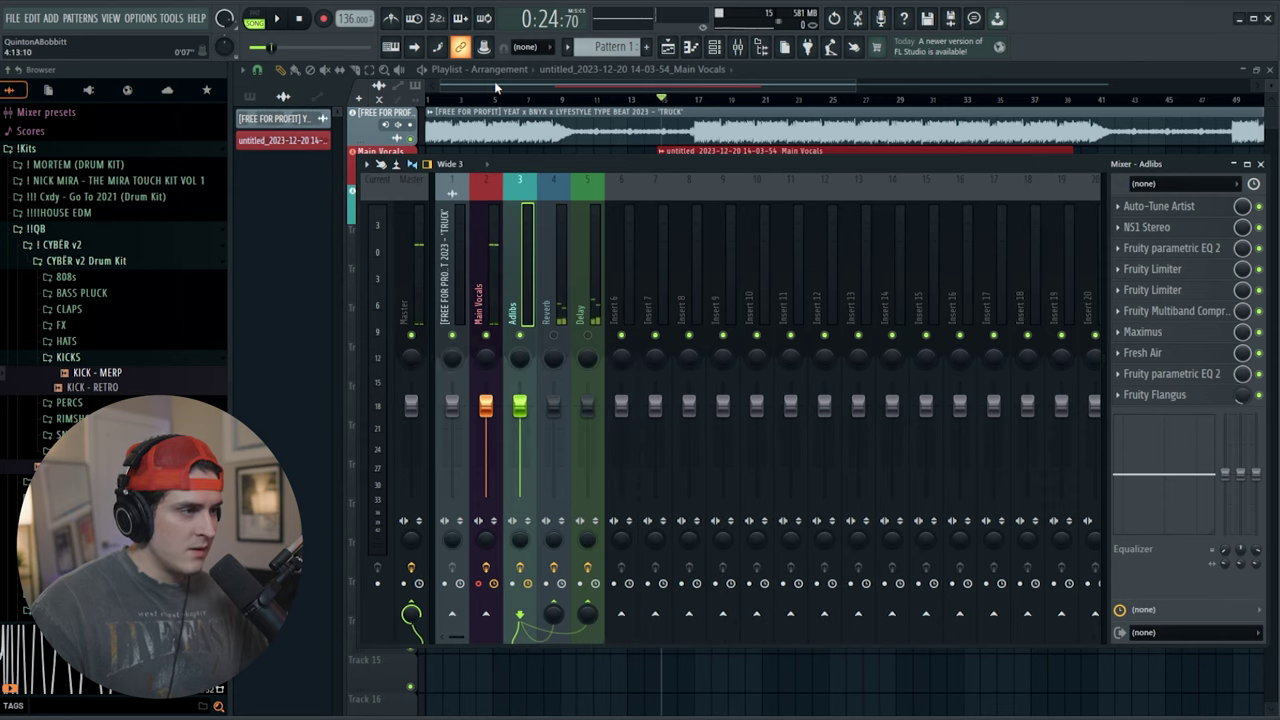
left_click(494, 75)
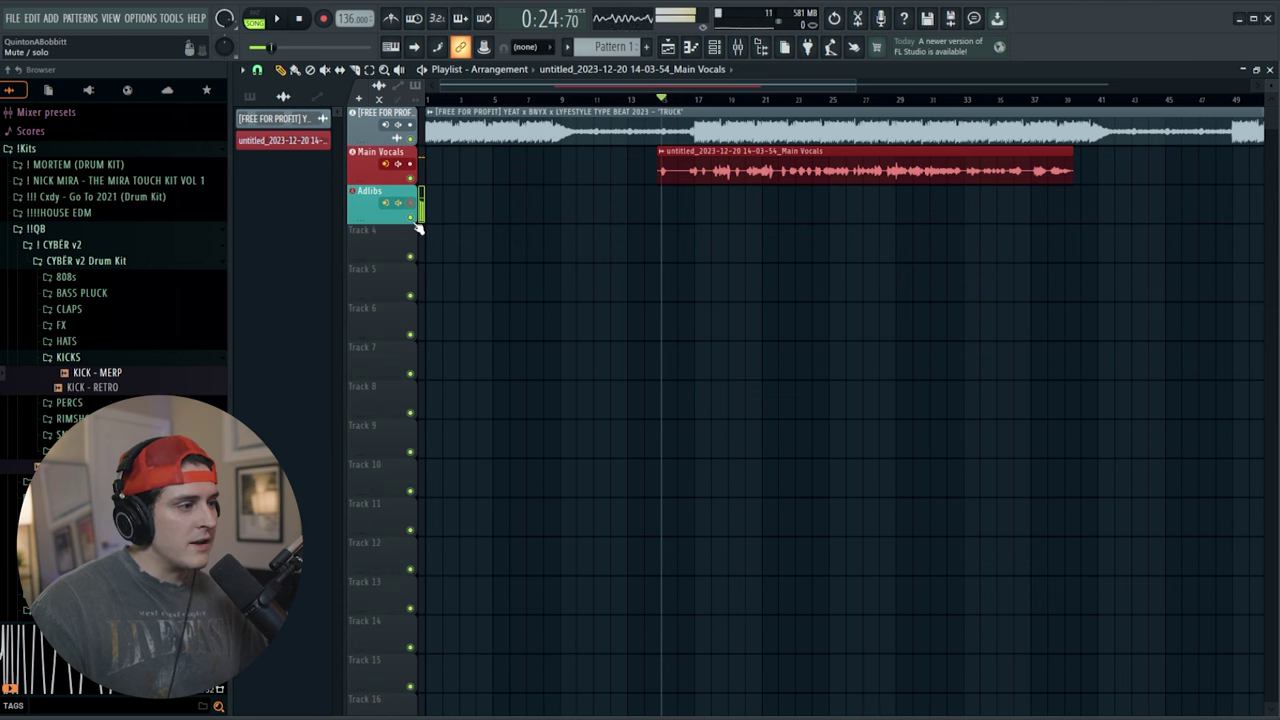
key("F9")
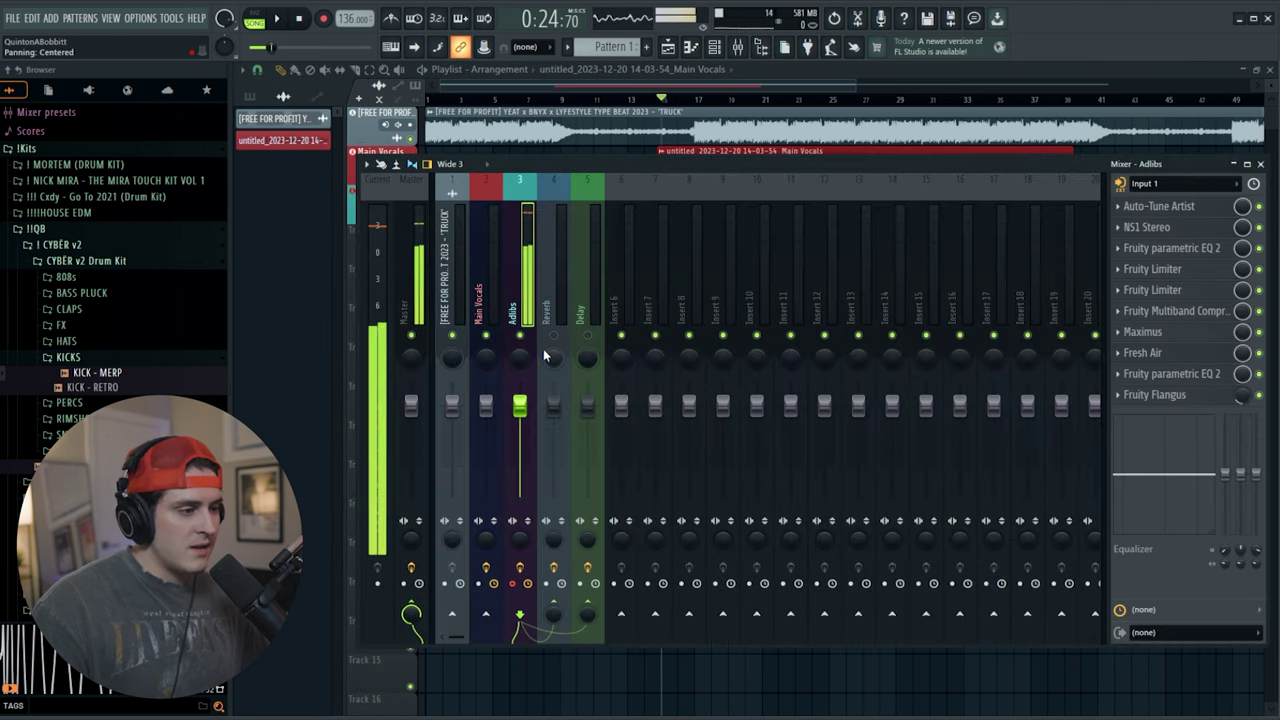
- Reshape the second Fruity parametric EQ 2 on Adlibs into a band-pass curve that cuts the lows and highs
left_click(1155, 378)
left_click_drag(511, 440, 539, 439)
left_click_drag(568, 366, 516, 399)
left_click_drag(726, 358, 720, 440)
left_click_drag(686, 358, 776, 394)
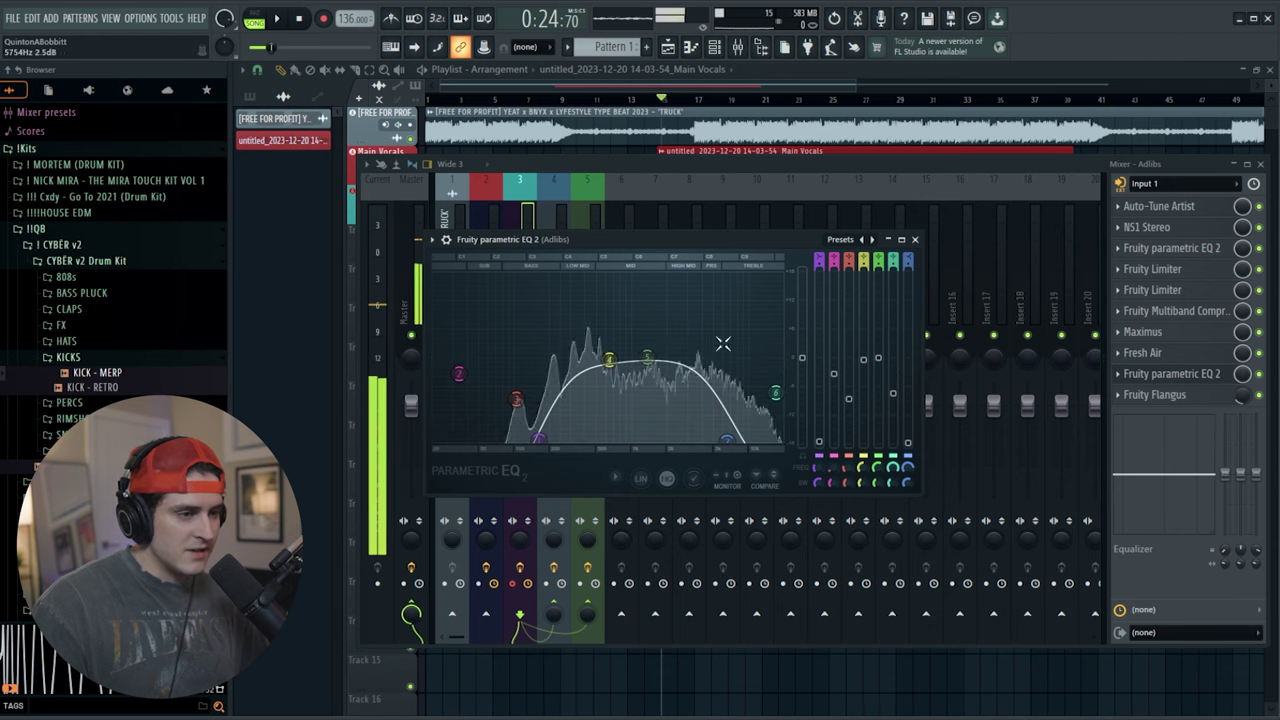
left_click(914, 239)
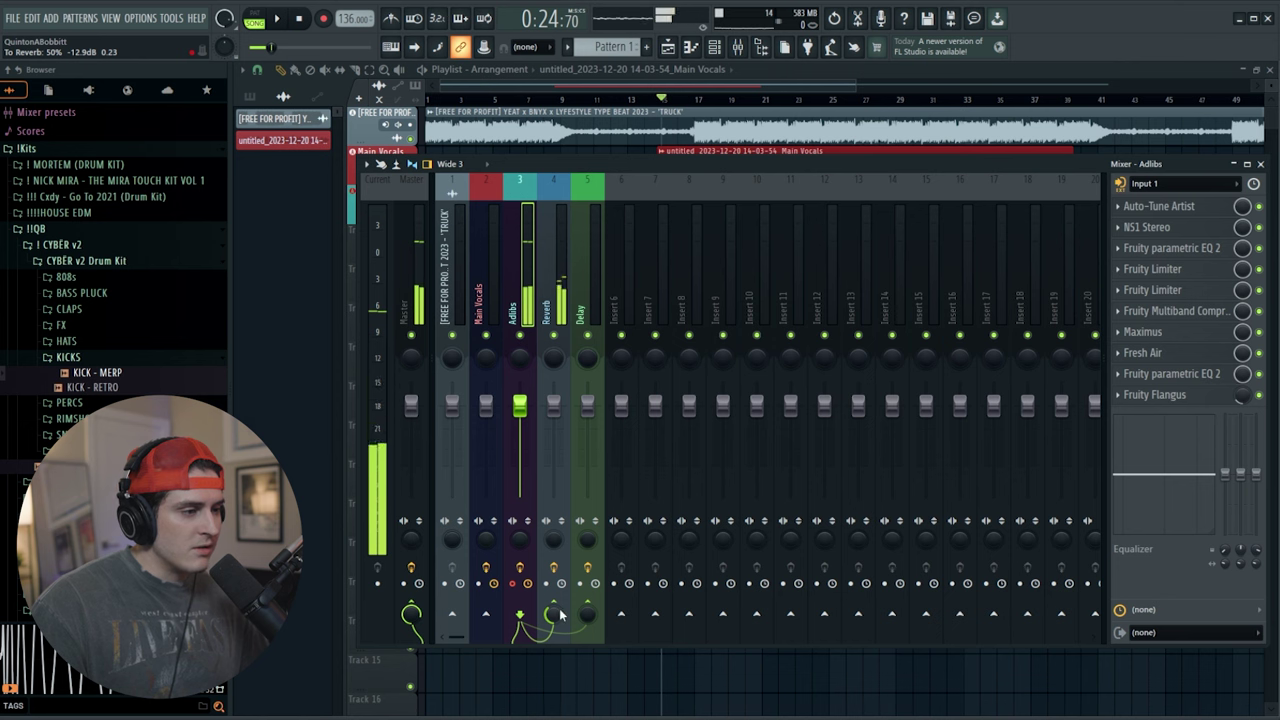
- Raise the Adlibs sends to about 50% for Reverb and 42% for Delay, and lower the Adlibs fader to -3.2 dB
left_click_drag(589, 627, 589, 600)
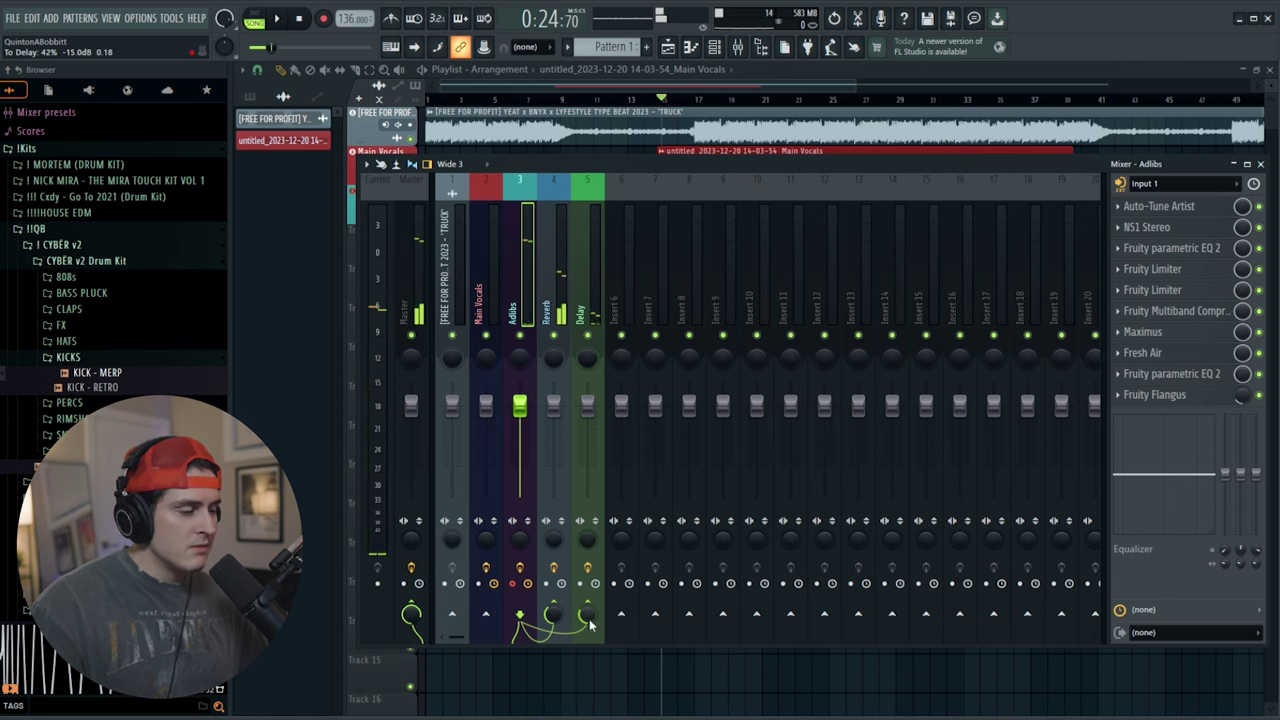
left_click_drag(522, 407, 522, 420)
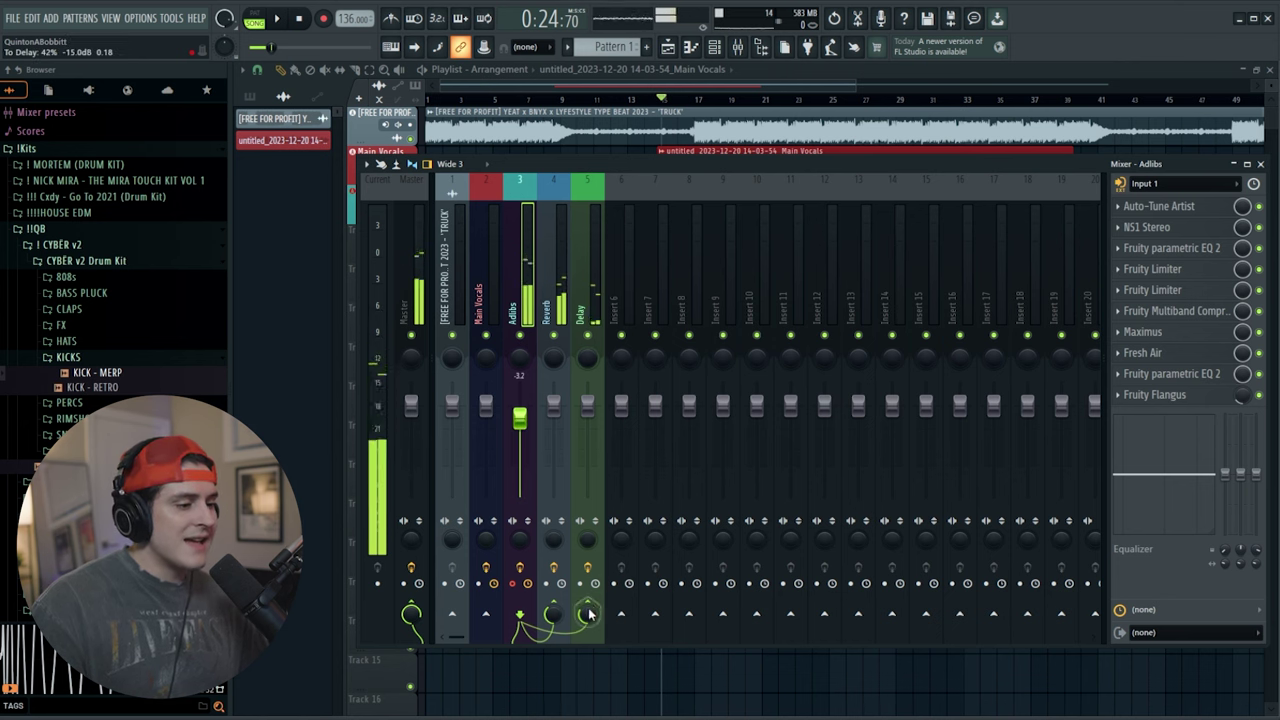
left_click_drag(555, 614, 555, 602)
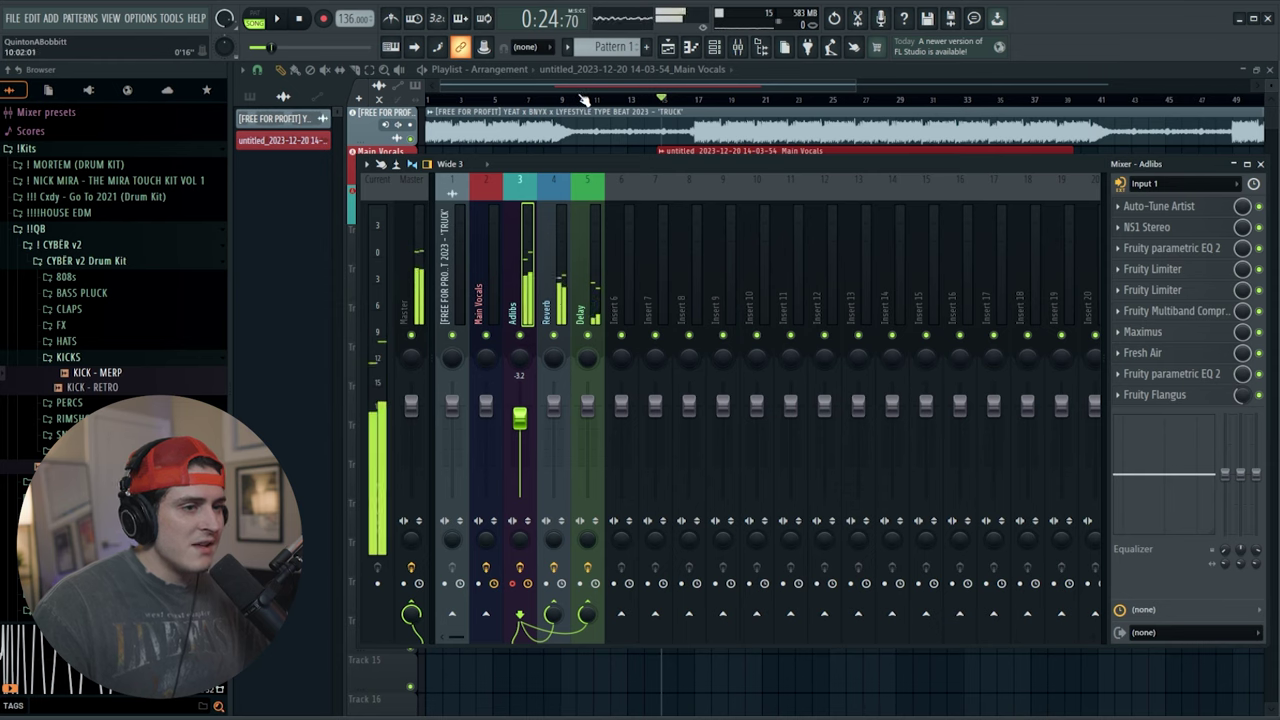
- Record an adlib take over the beat on the Adlibs track, starting around bar 13, and play it back
key("F9")
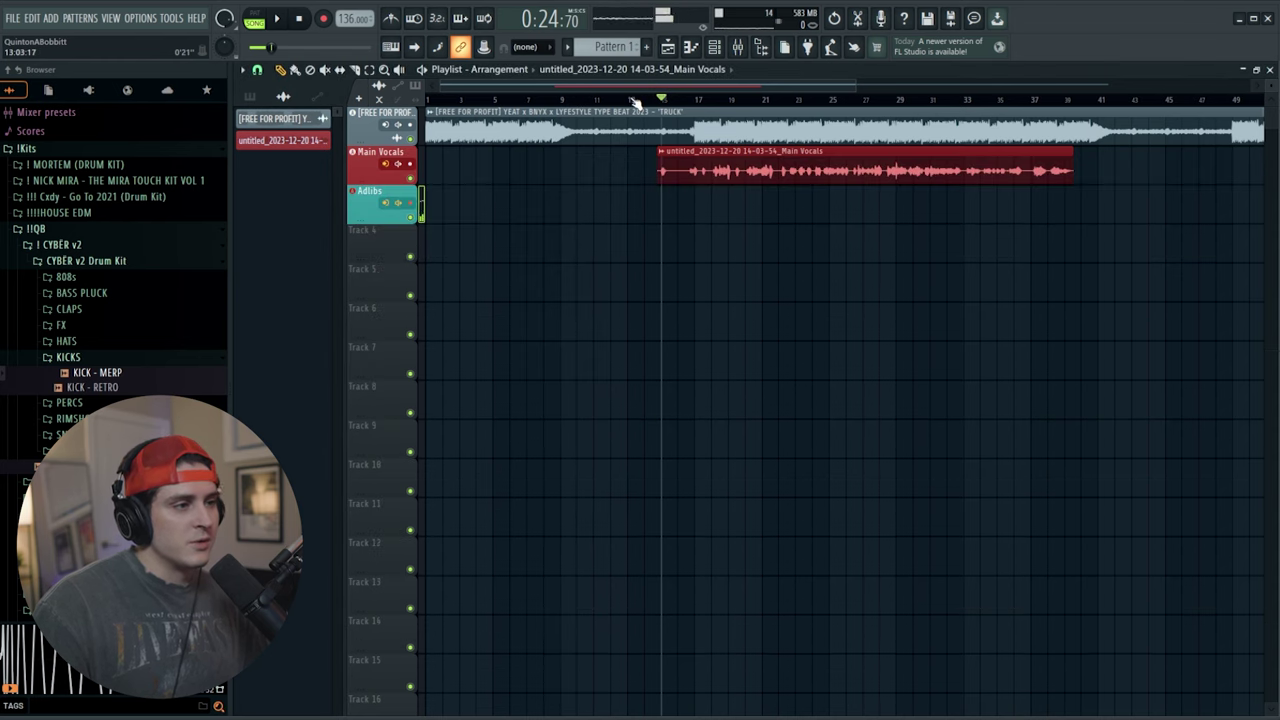
key("space")
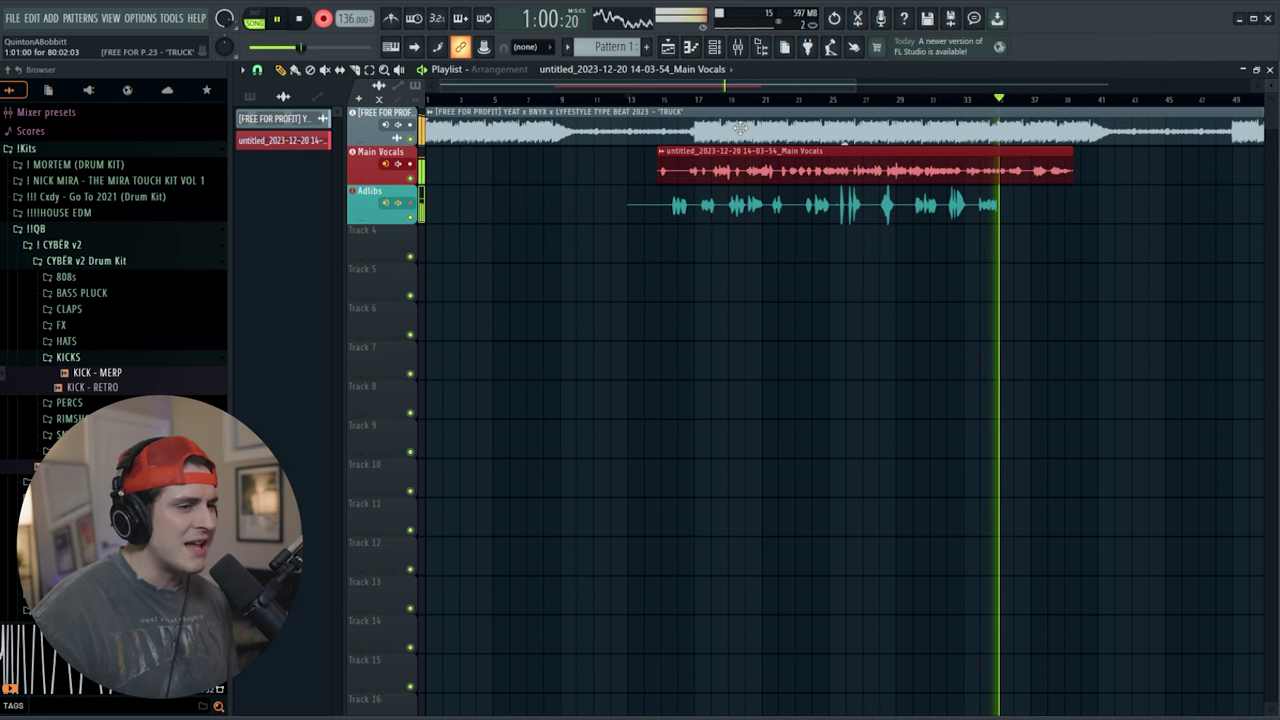
key("space")
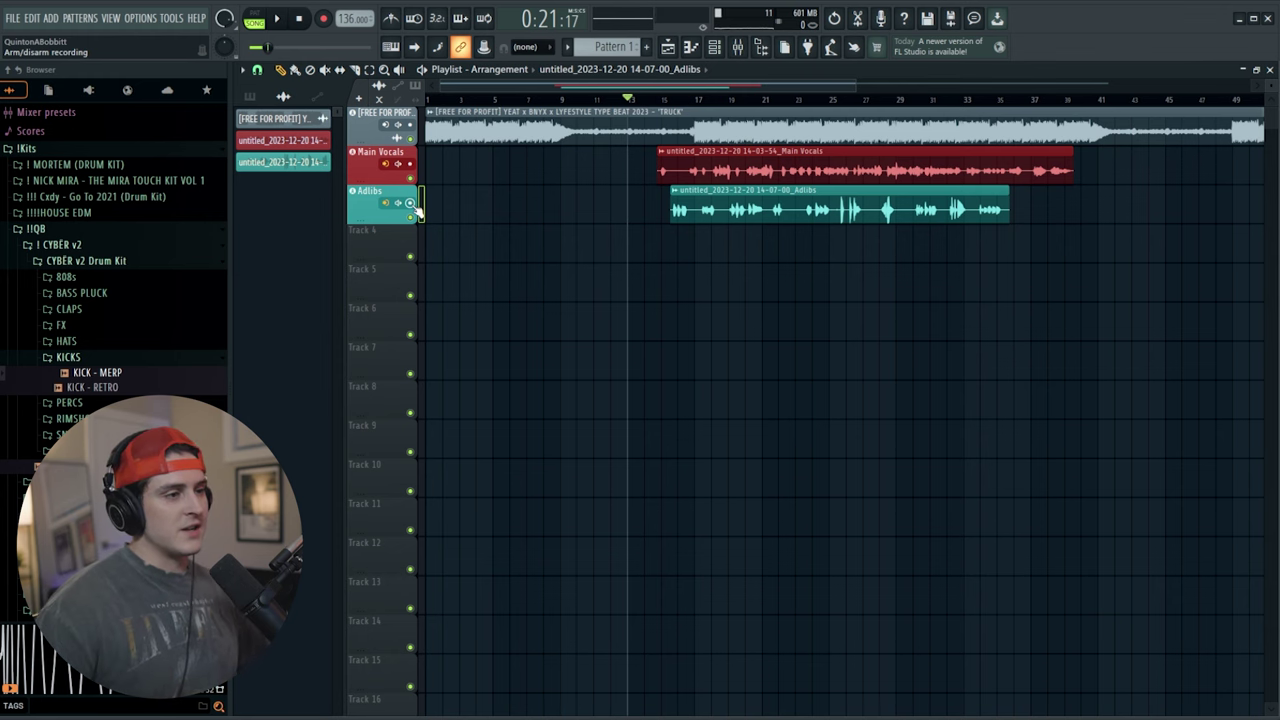
key("space")
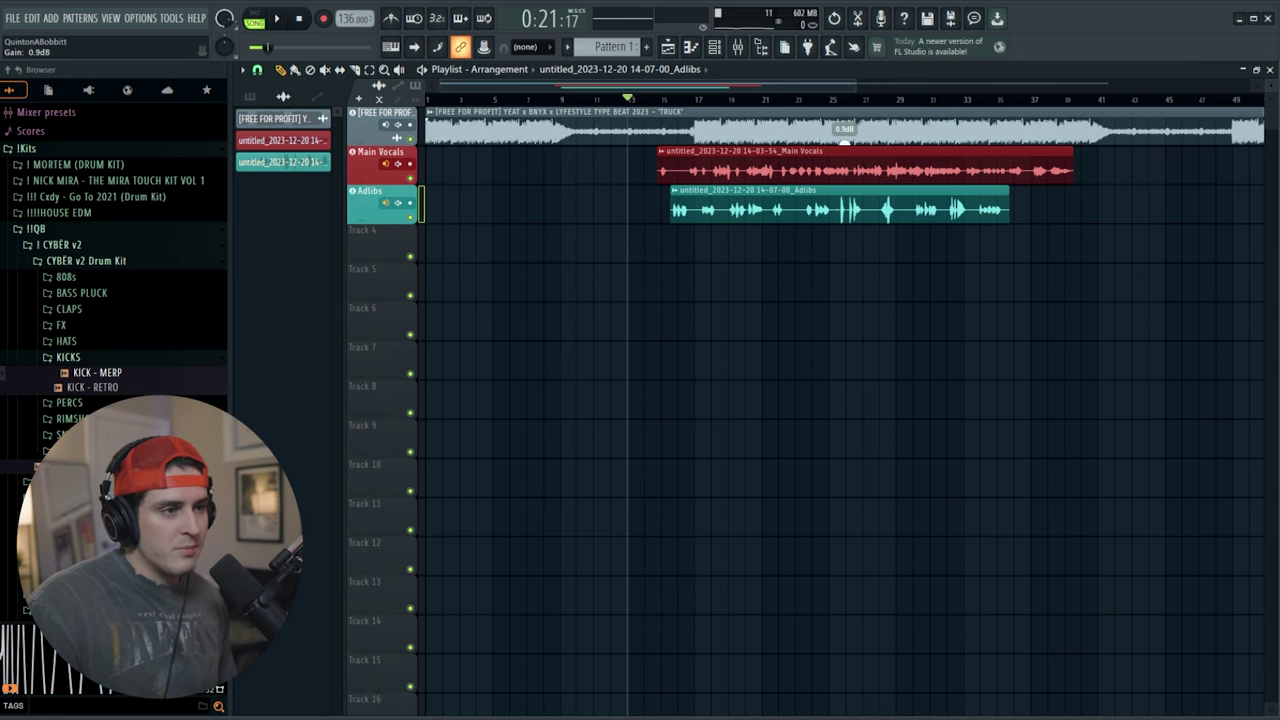
- Raise the Fruity Limiter ceiling on the Master to 12.0 dB and set its gain to about 3.2 dB during playback
left_click(739, 52)
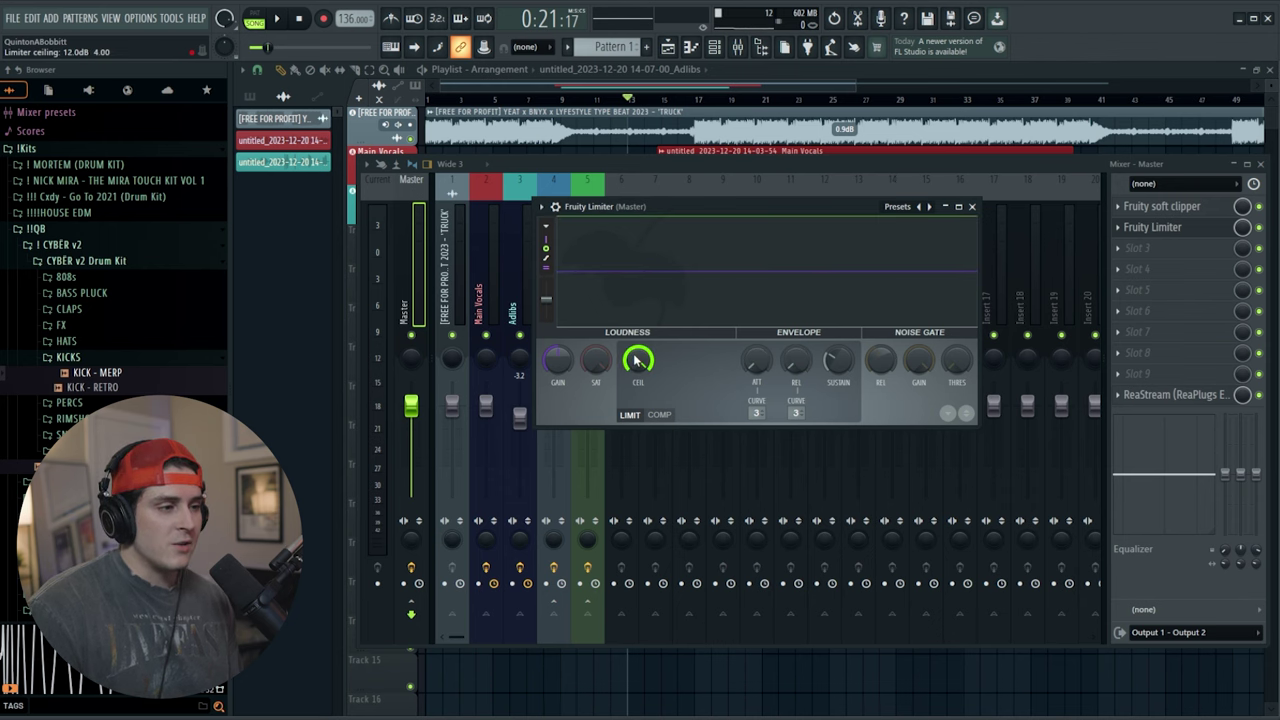
left_click_drag(694, 206, 756, 257)
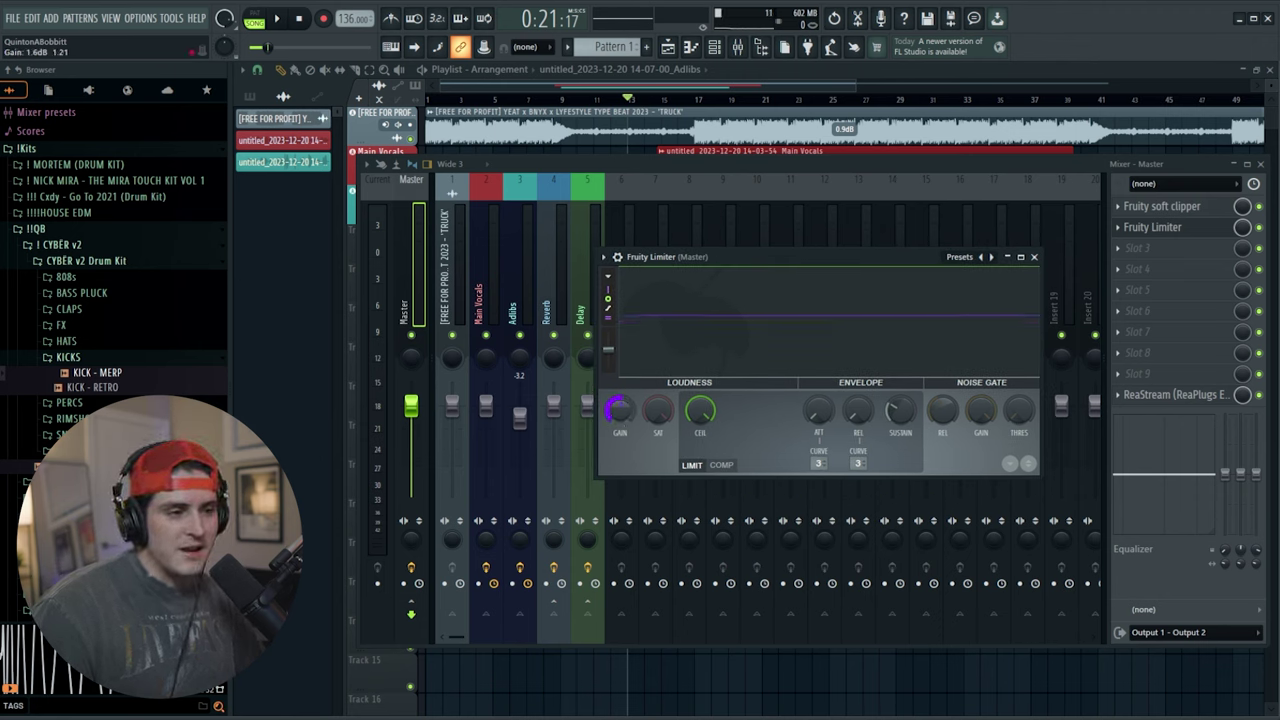
left_click_drag(611, 418, 616, 414)
key("space")
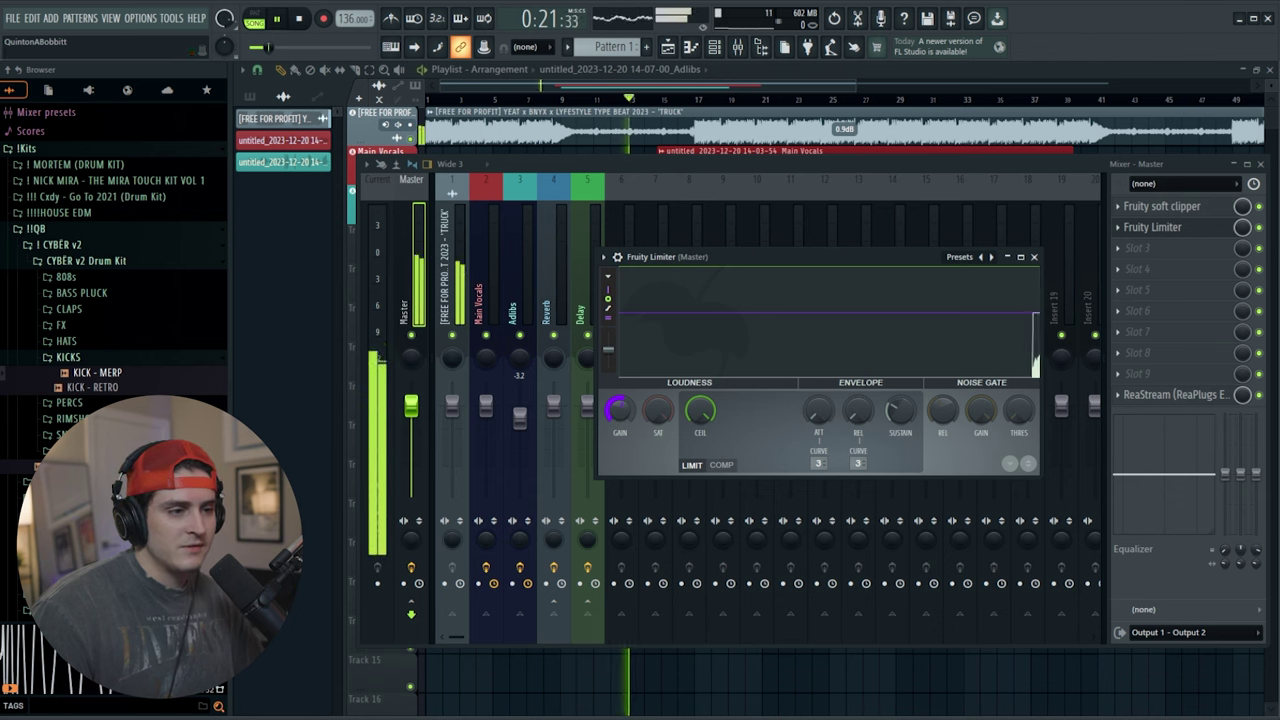
scroll(616, 414, "up", 1)
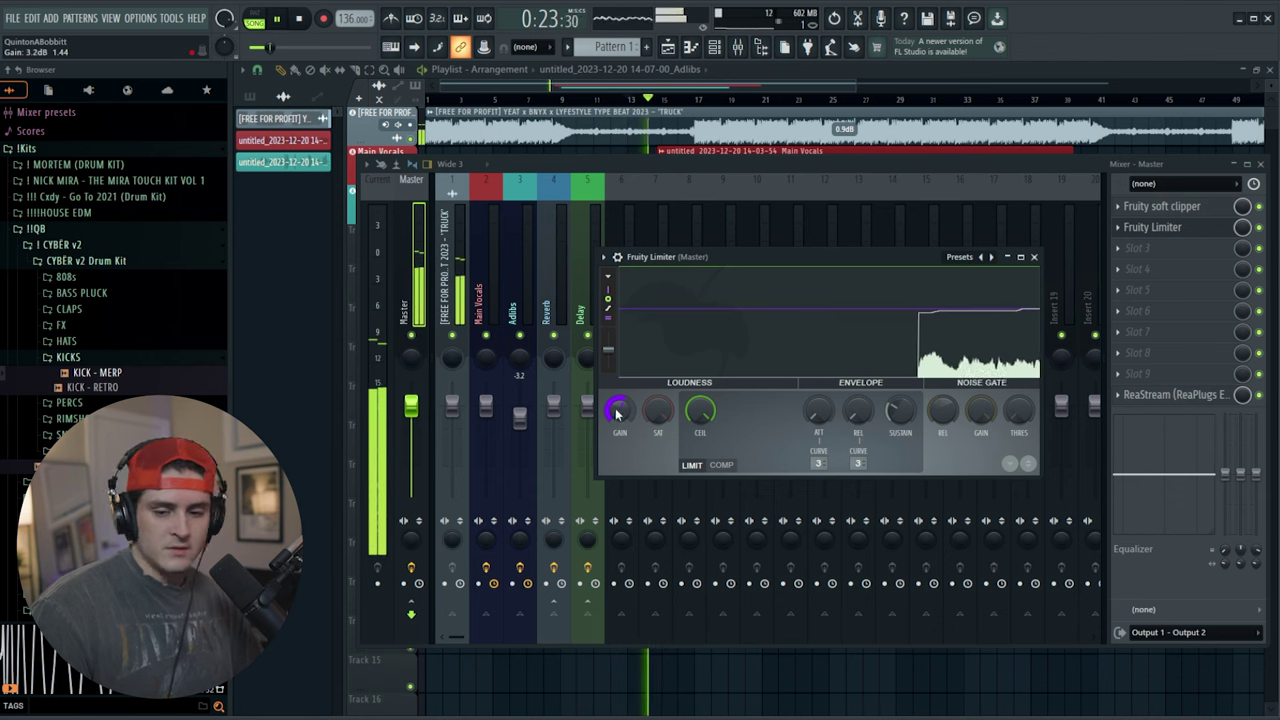
scroll(616, 414, "up", 1)
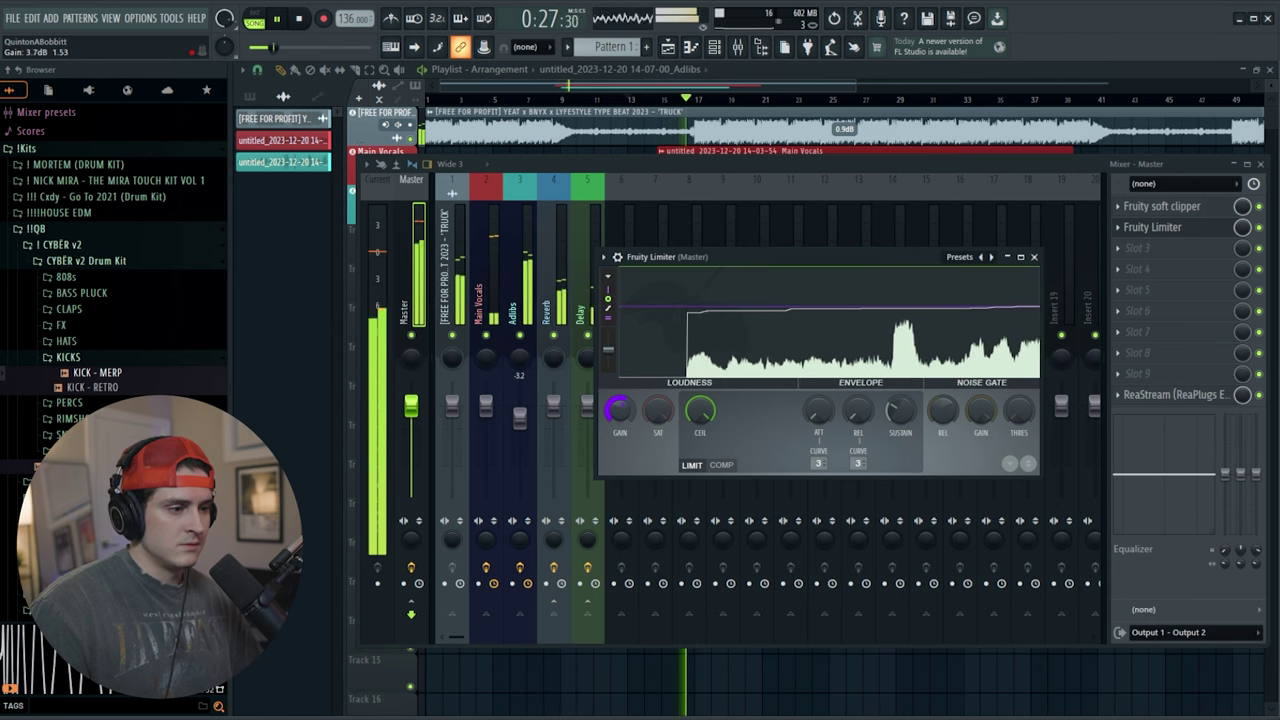
scroll(616, 414, "up", 1)
scroll(616, 414, "down", 2)
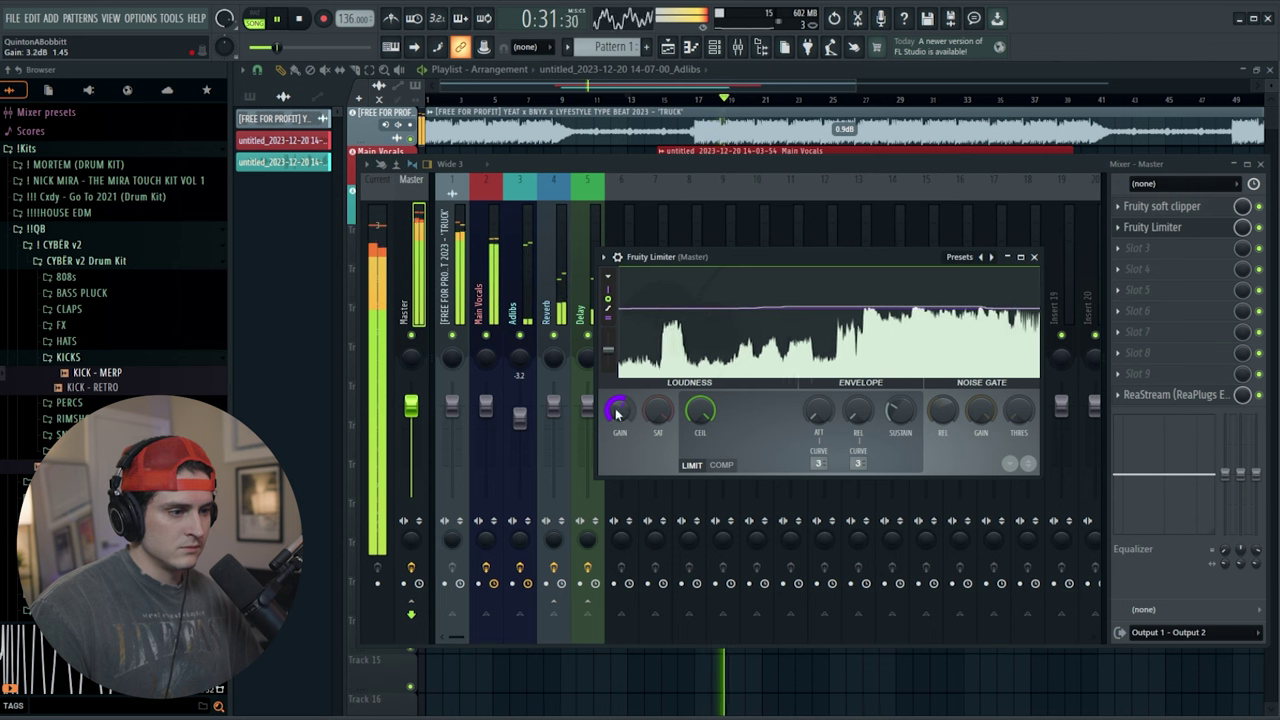
- Try a Master Fruity Limiter ceiling of about -0.9 dB with more gain, stop playback, and reset the ceiling
left_click_drag(700, 410, 700, 458)
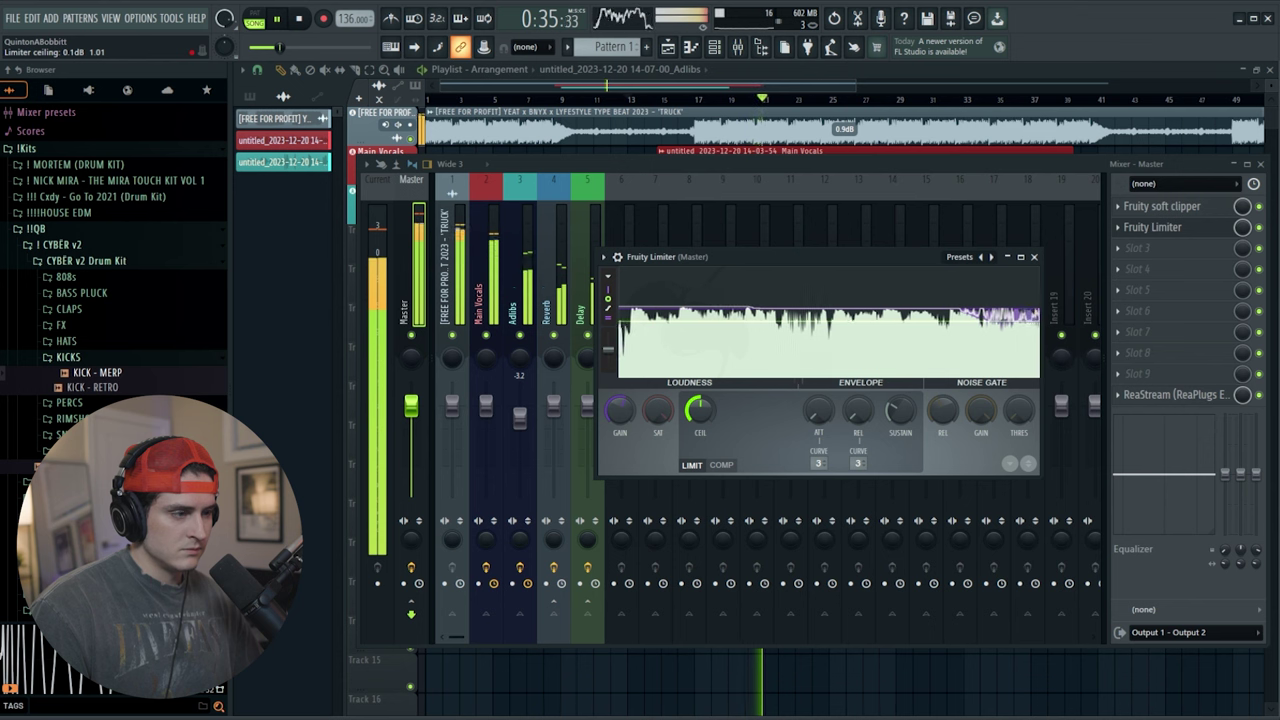
left_click_drag(618, 411, 622, 406)
left_click_drag(699, 411, 699, 415)
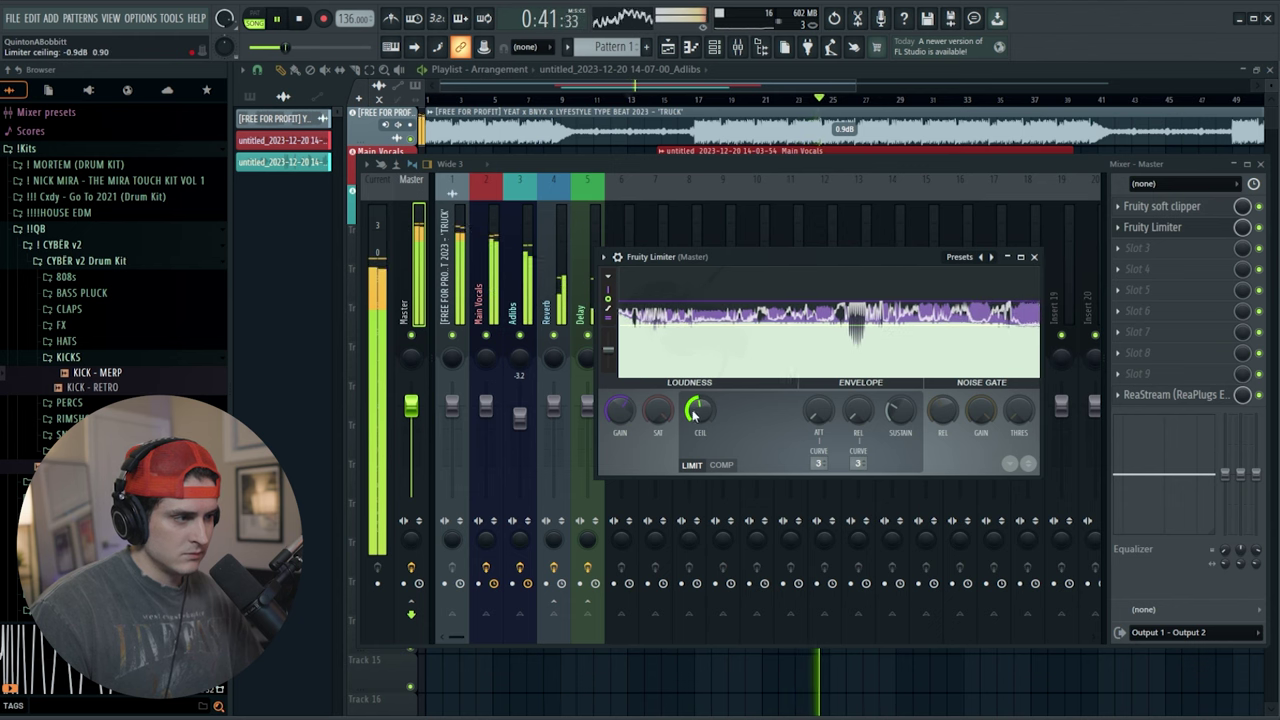
key("space")
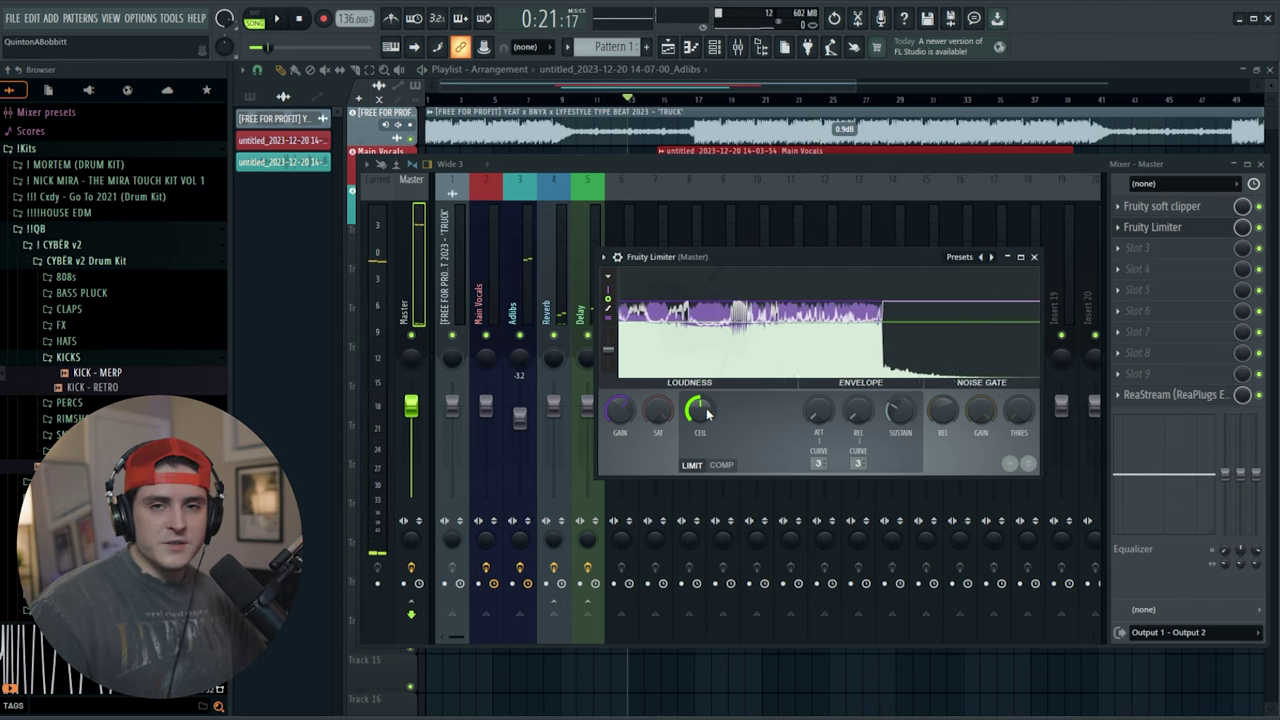
right_click(705, 411)
left_click(731, 428)
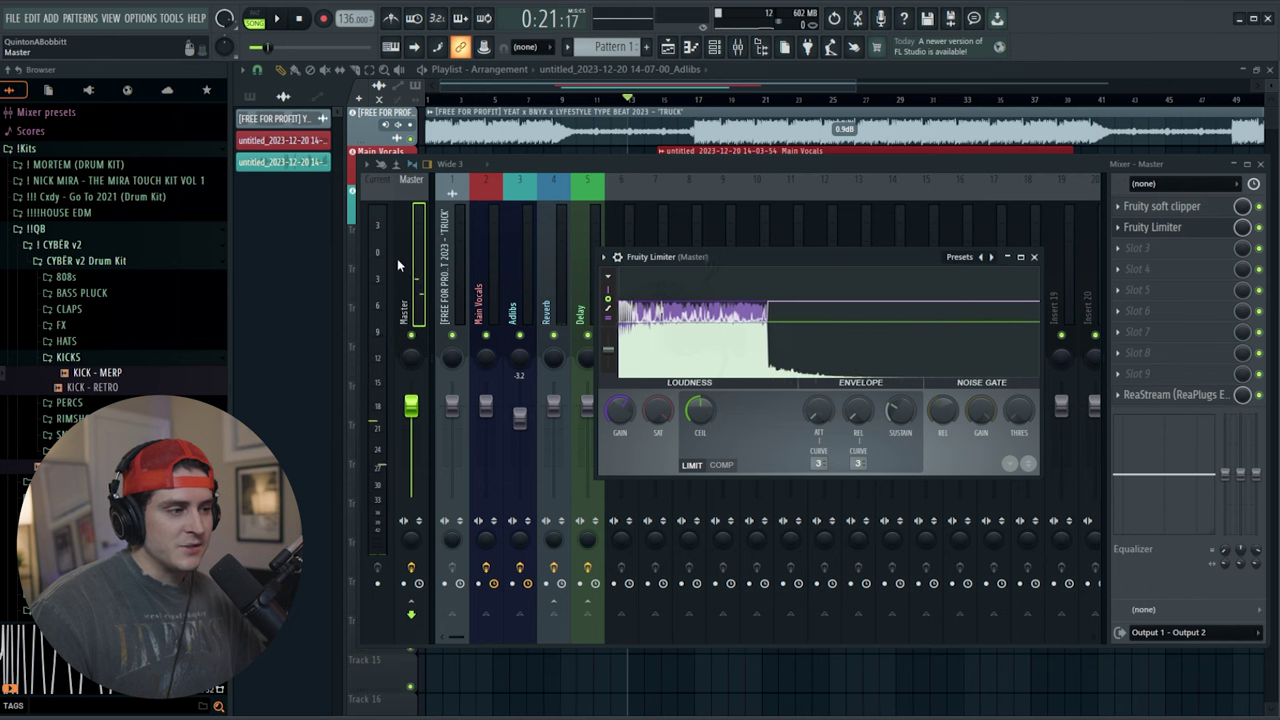
- Move Fruity Limiter ahead of Fruity soft clipper in the Master effect chain and raise the limiter ceiling to its maximum
left_click_drag(793, 263, 869, 258)
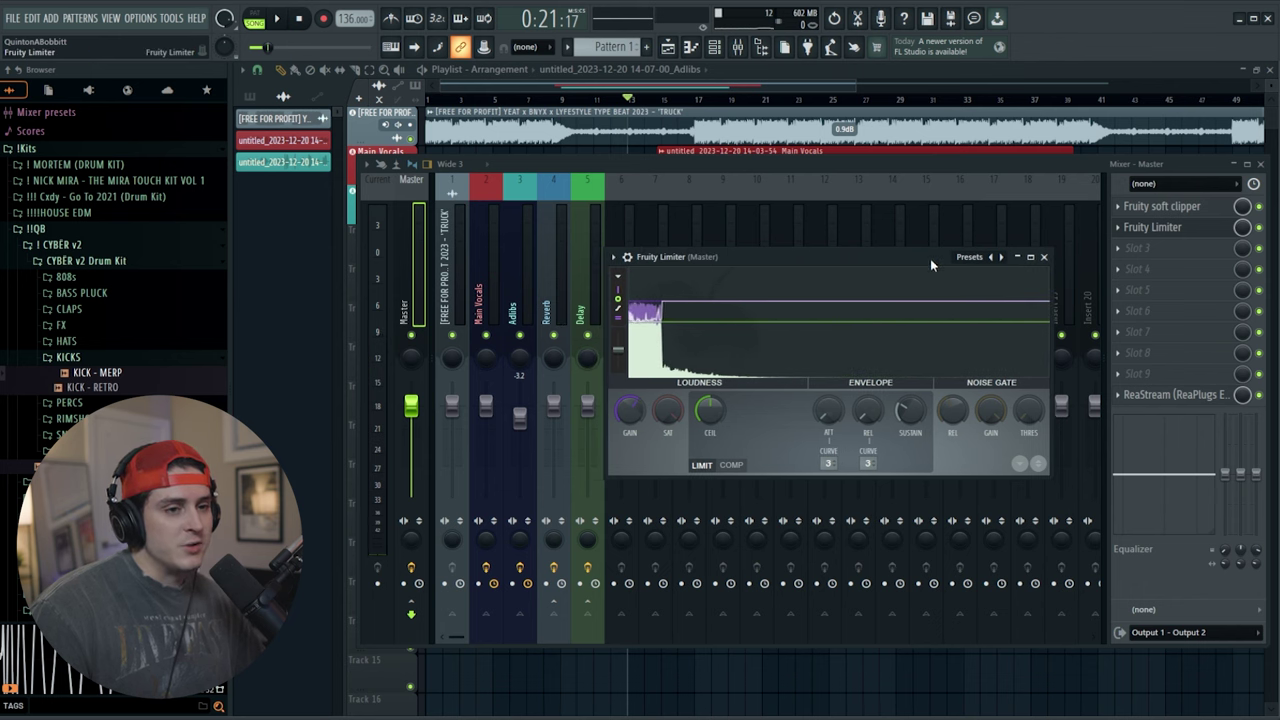
left_click_drag(1160, 236, 1163, 210)
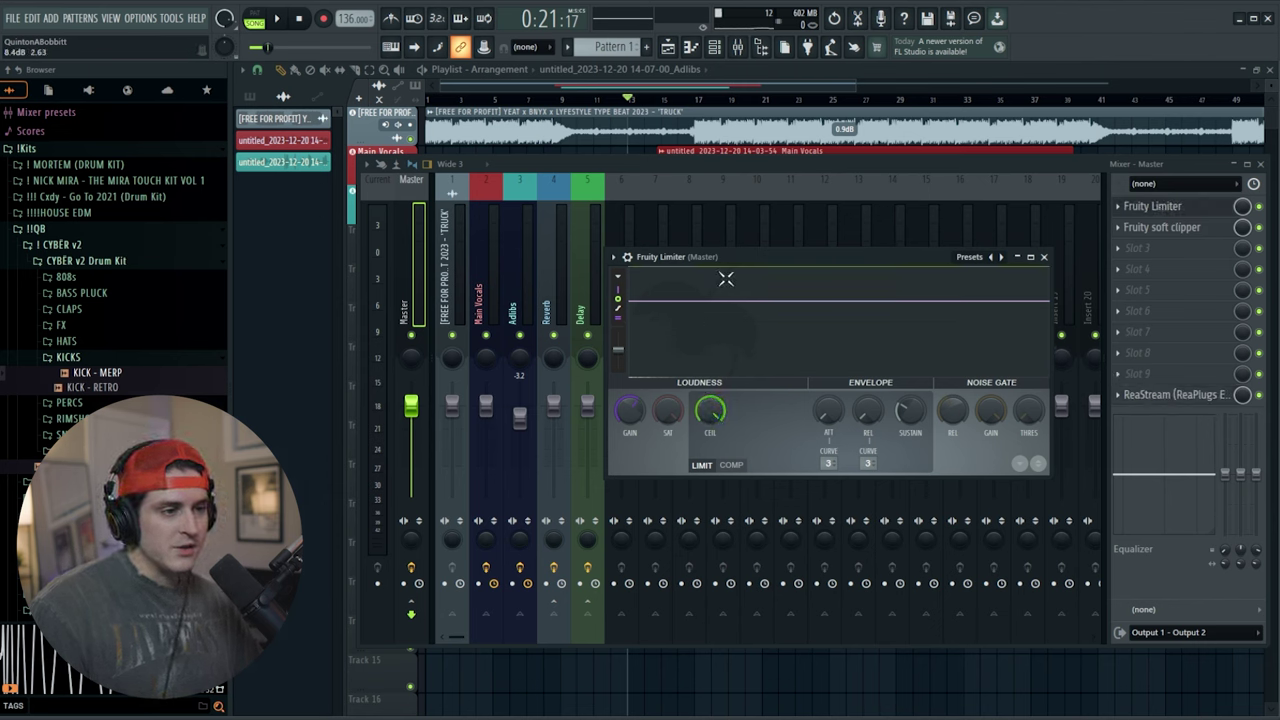
left_click_drag(799, 261, 817, 256)
- Play the song from about bar 16, set the Master Fruity Limiter gain to about 1.9 dB, and close the limiter
key("space")
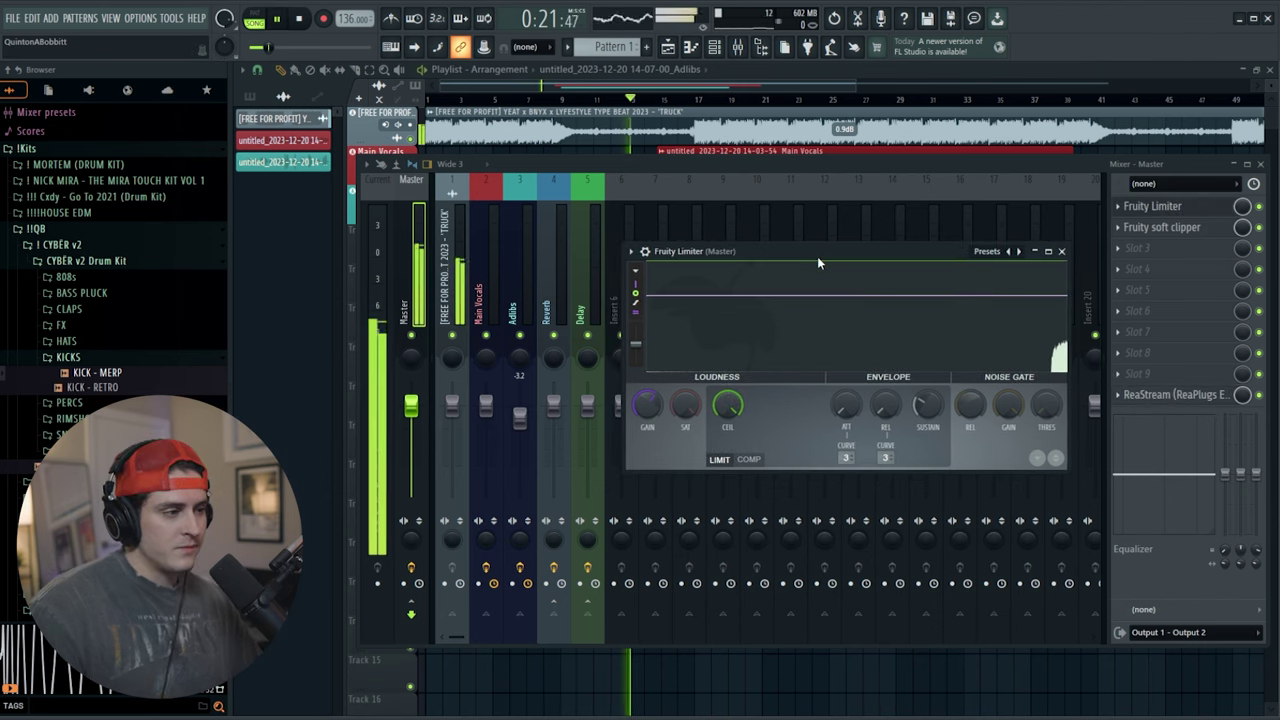
left_click(684, 100)
key("F9")
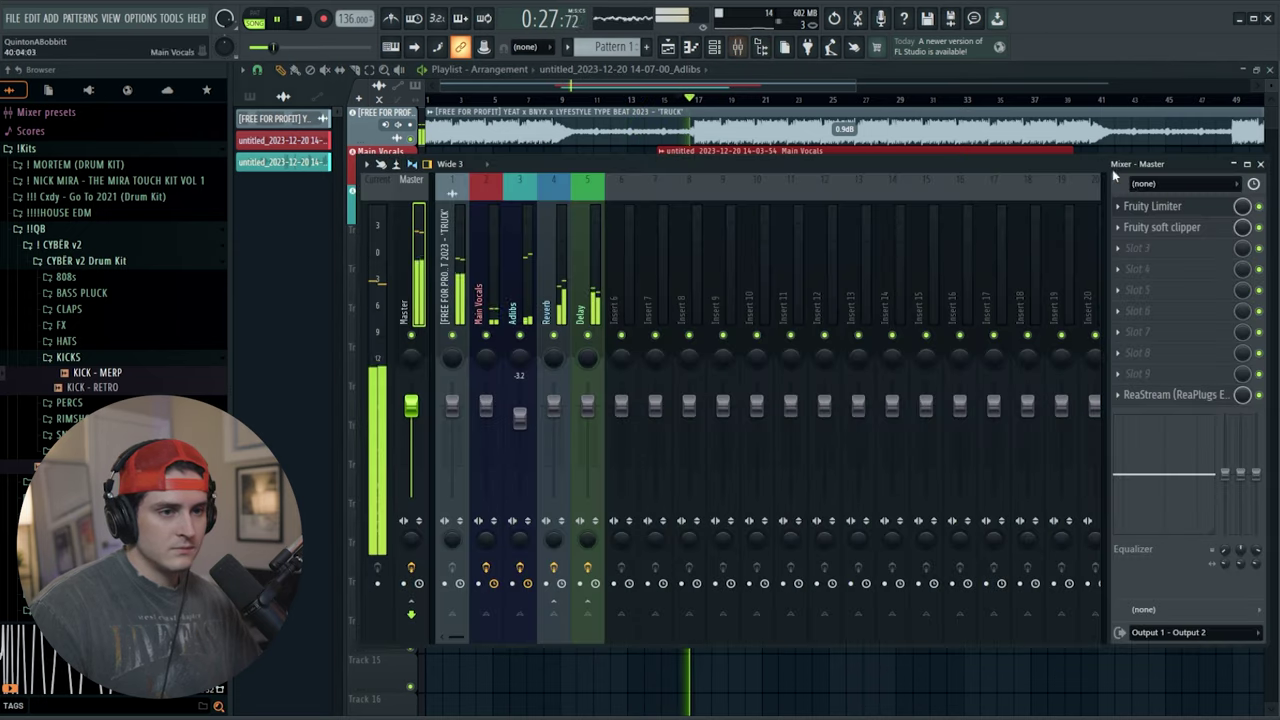
left_click(1155, 206)
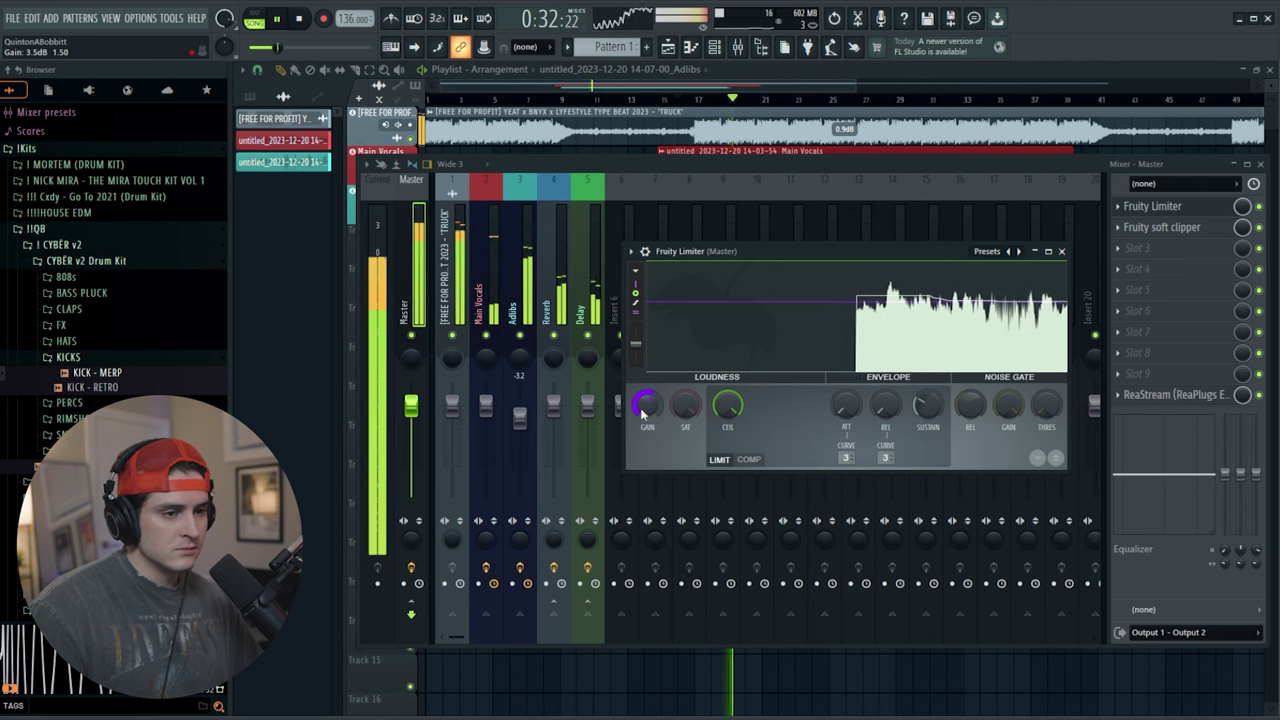
left_click_drag(643, 411, 642, 413)
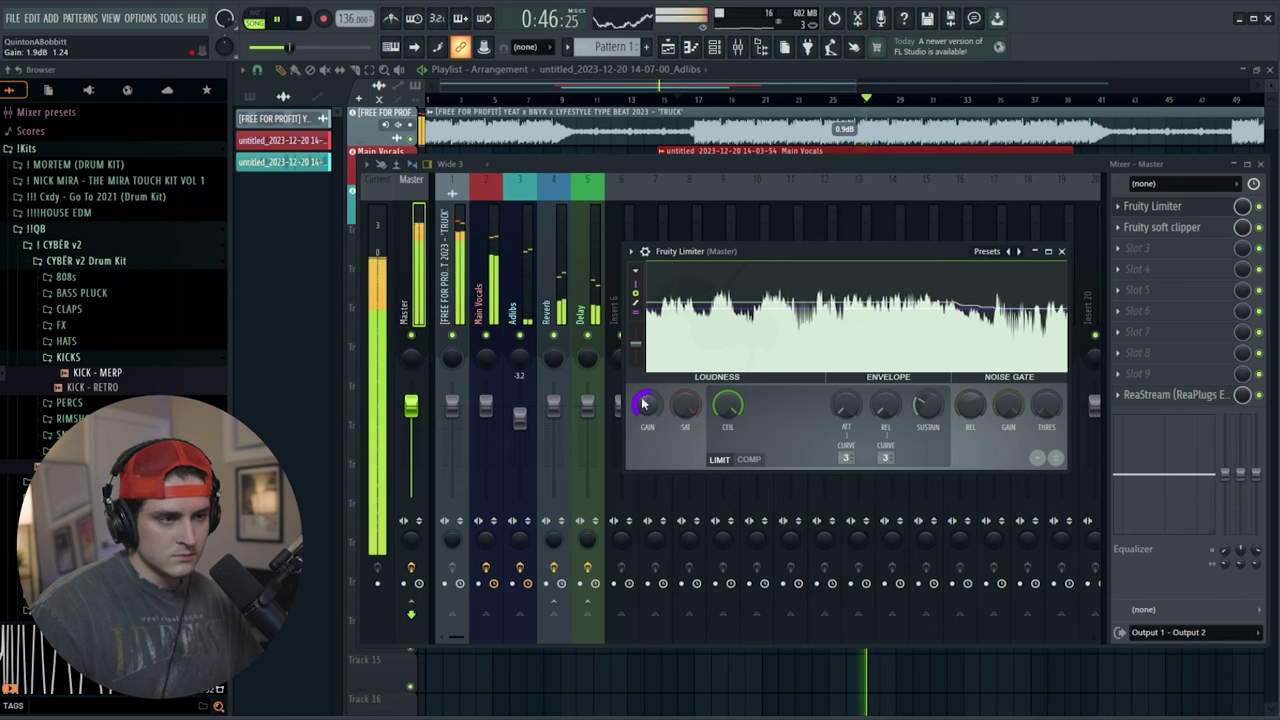
left_click(1061, 251)
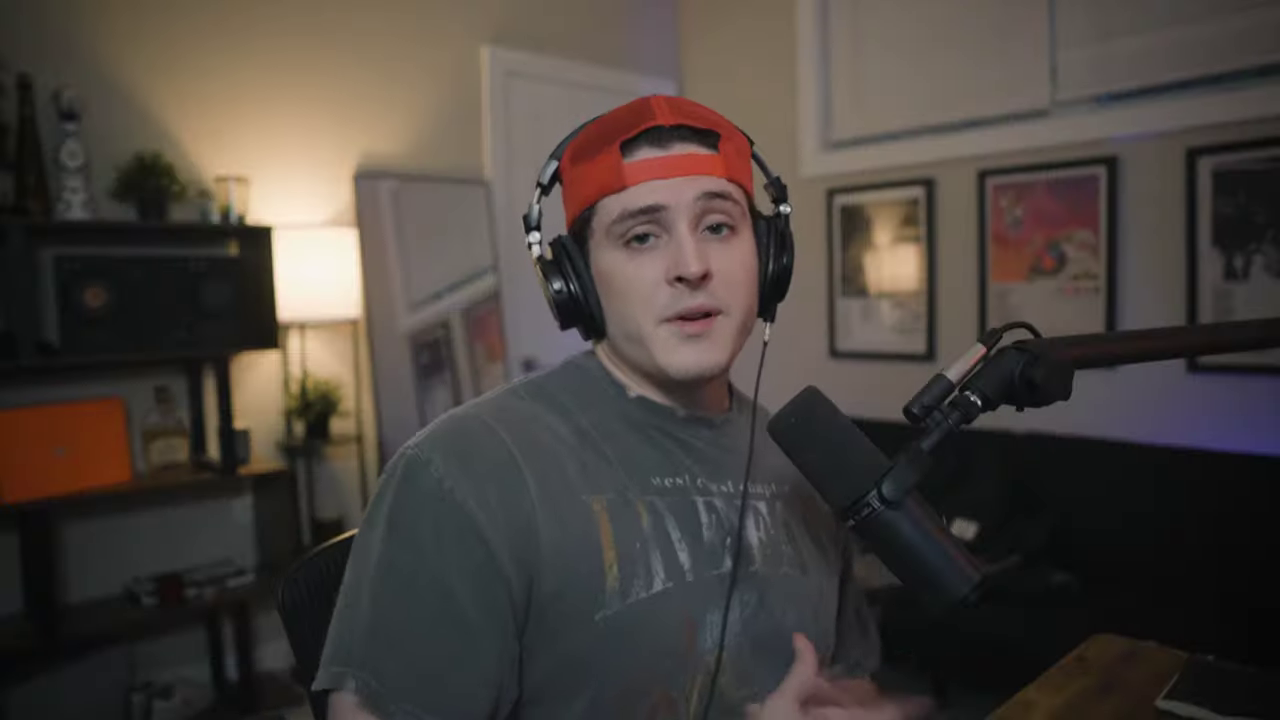